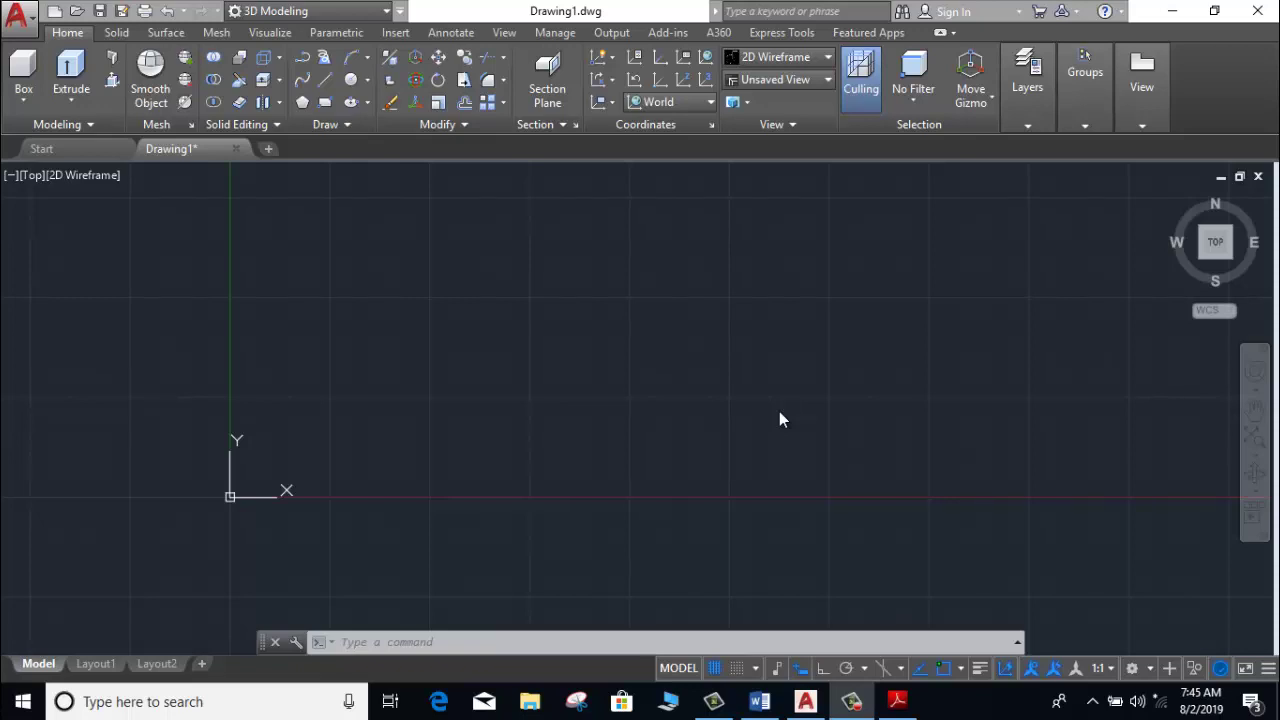
Attach the Capture sketch image through XREF, placed at a picked point at scale 1.
click(516, 376)
text(x)
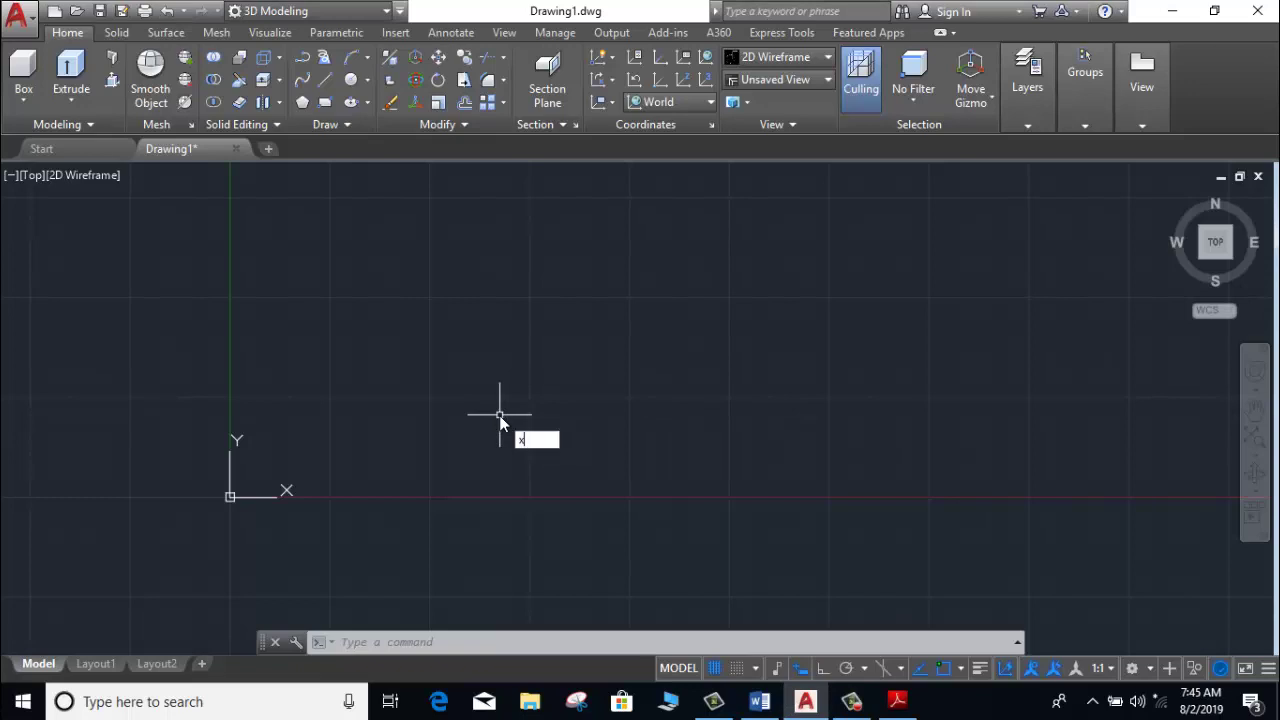
text(ref)
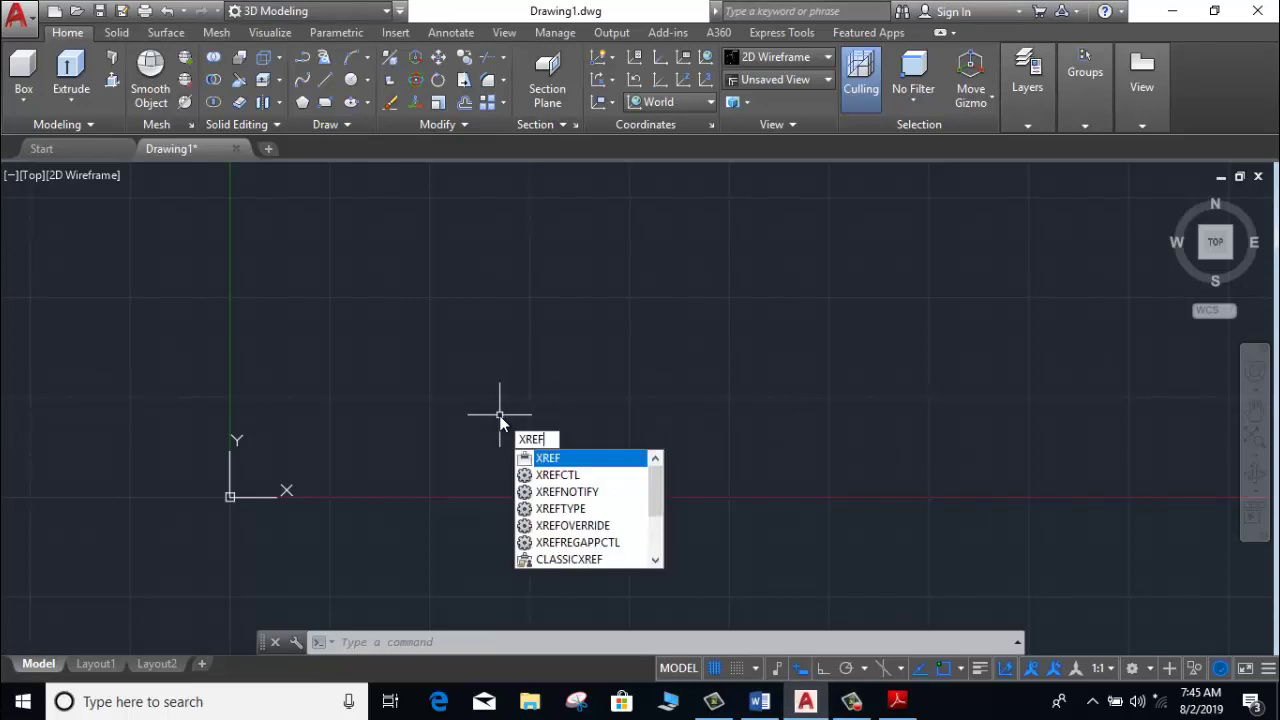
key(Return)
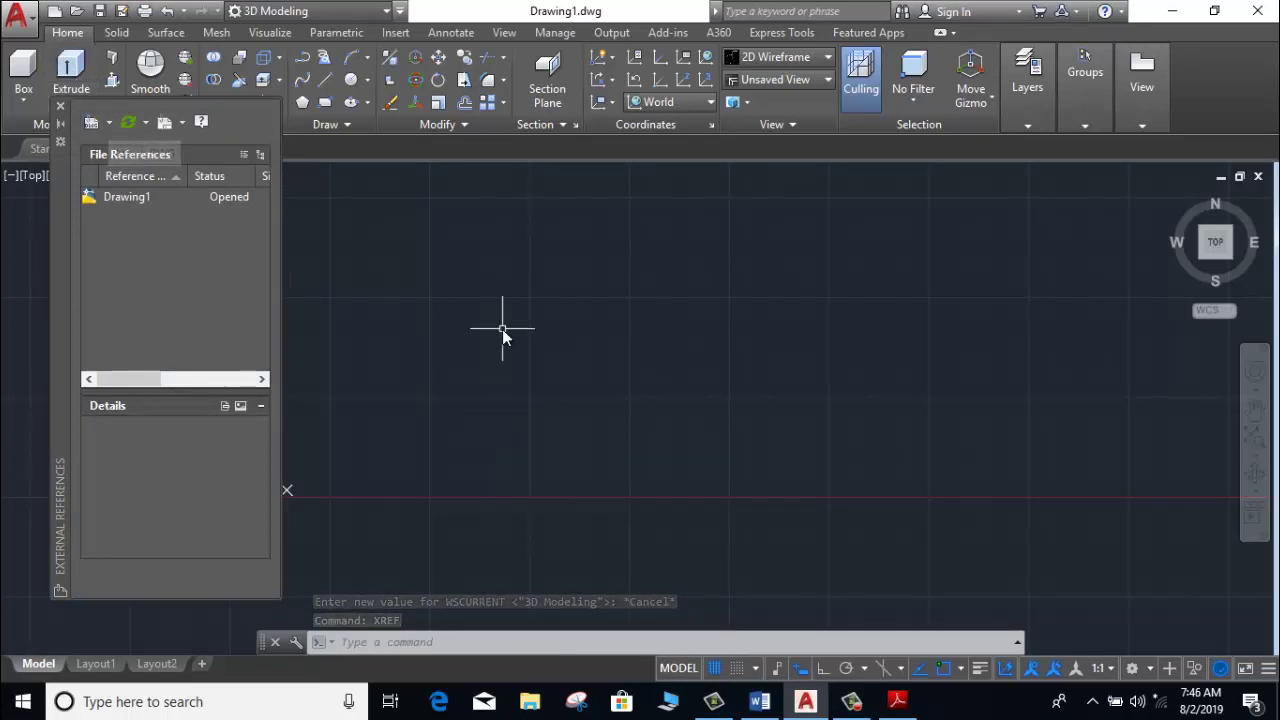
click(111, 124)
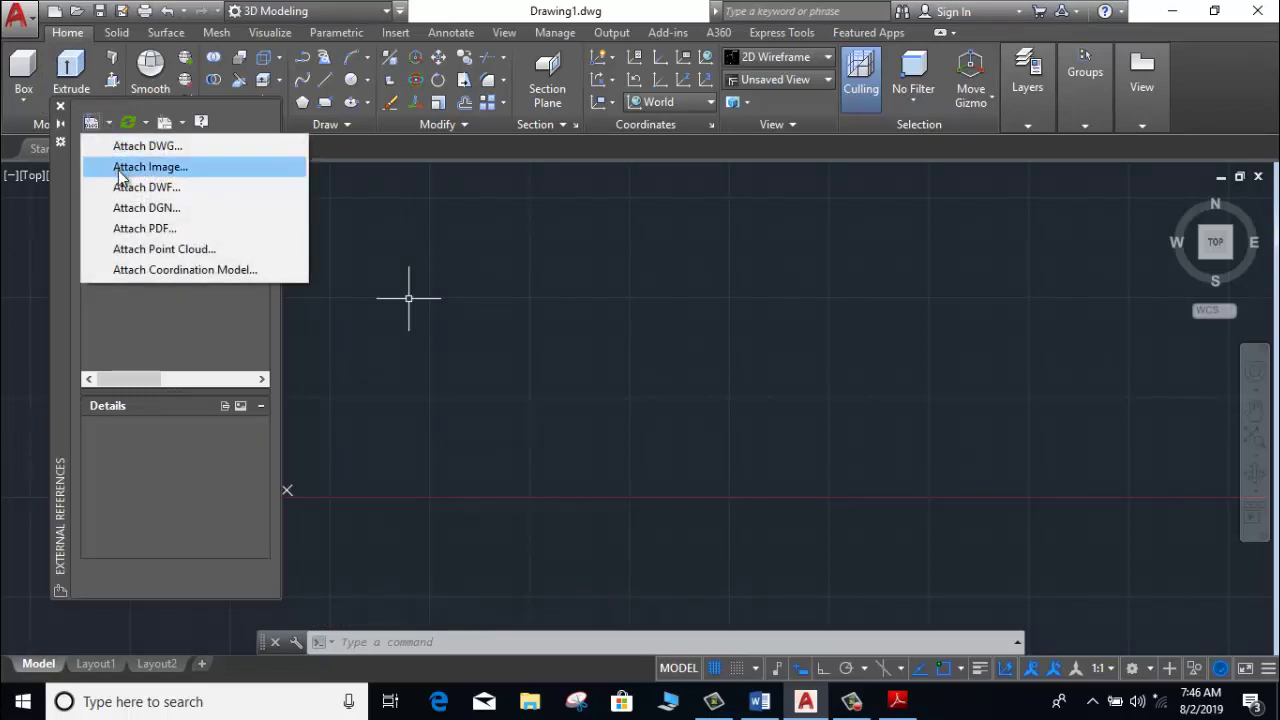
click(126, 172)
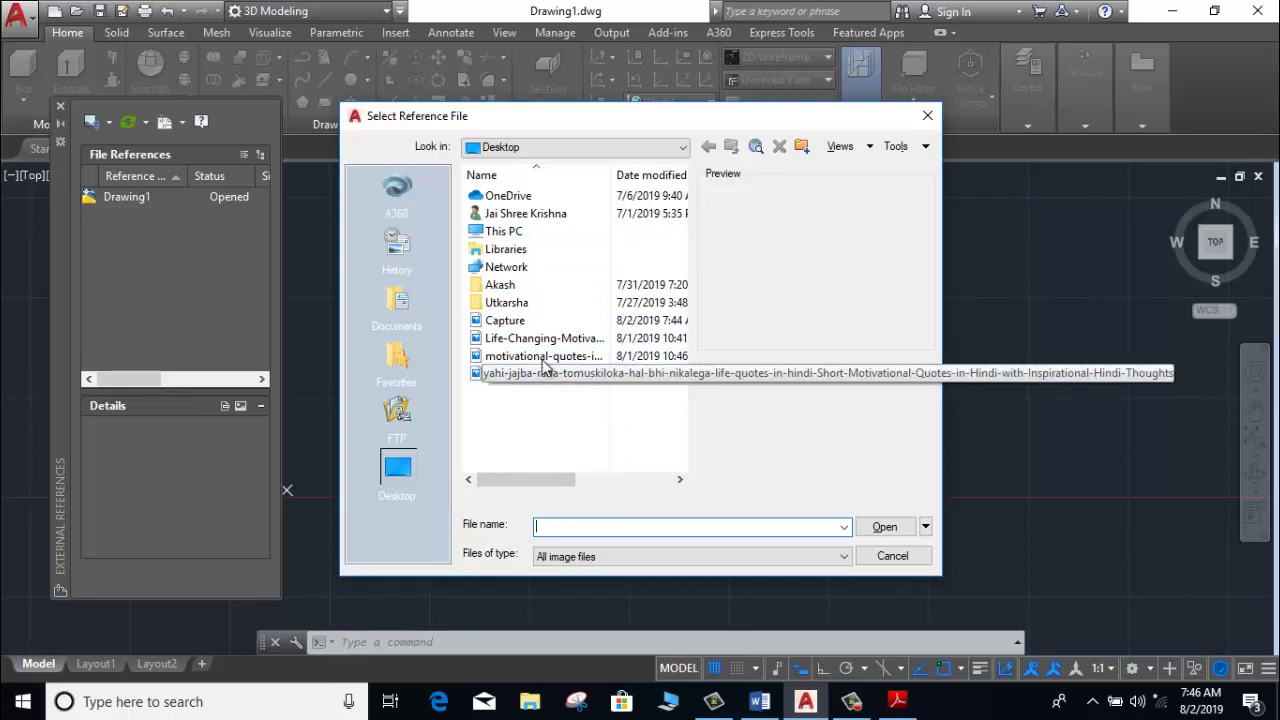
click(533, 322)
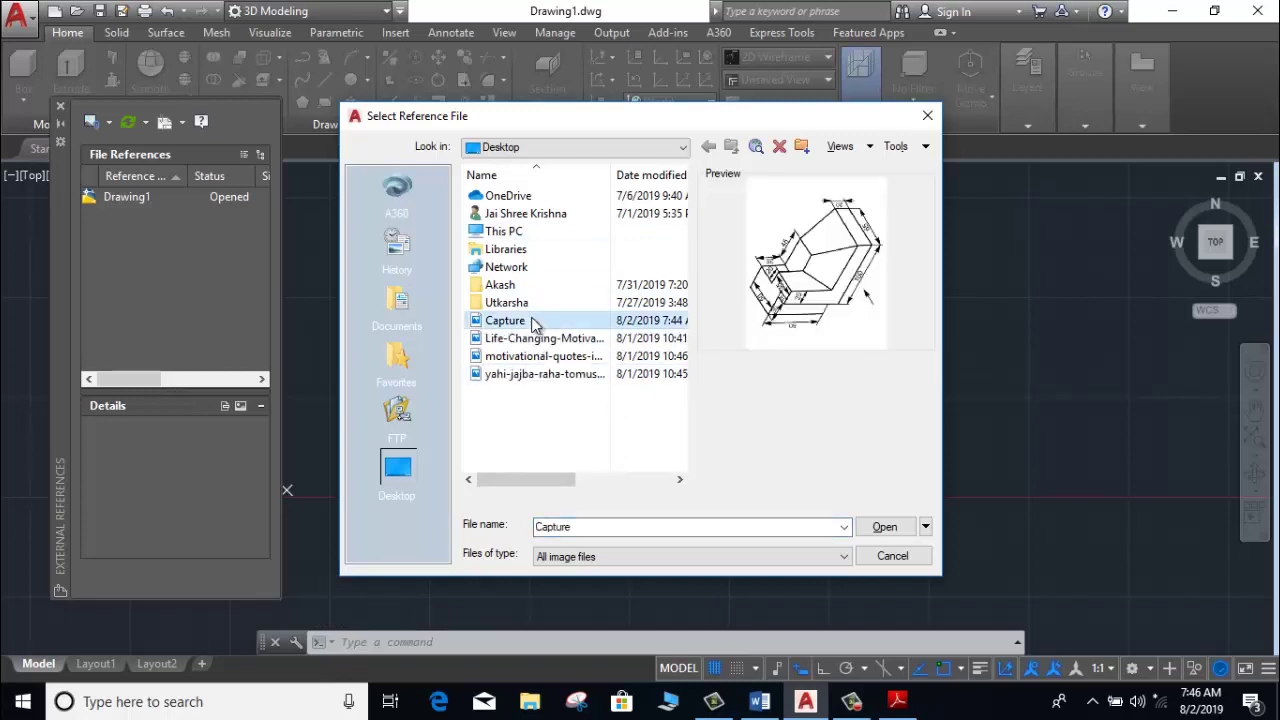
click(894, 528)
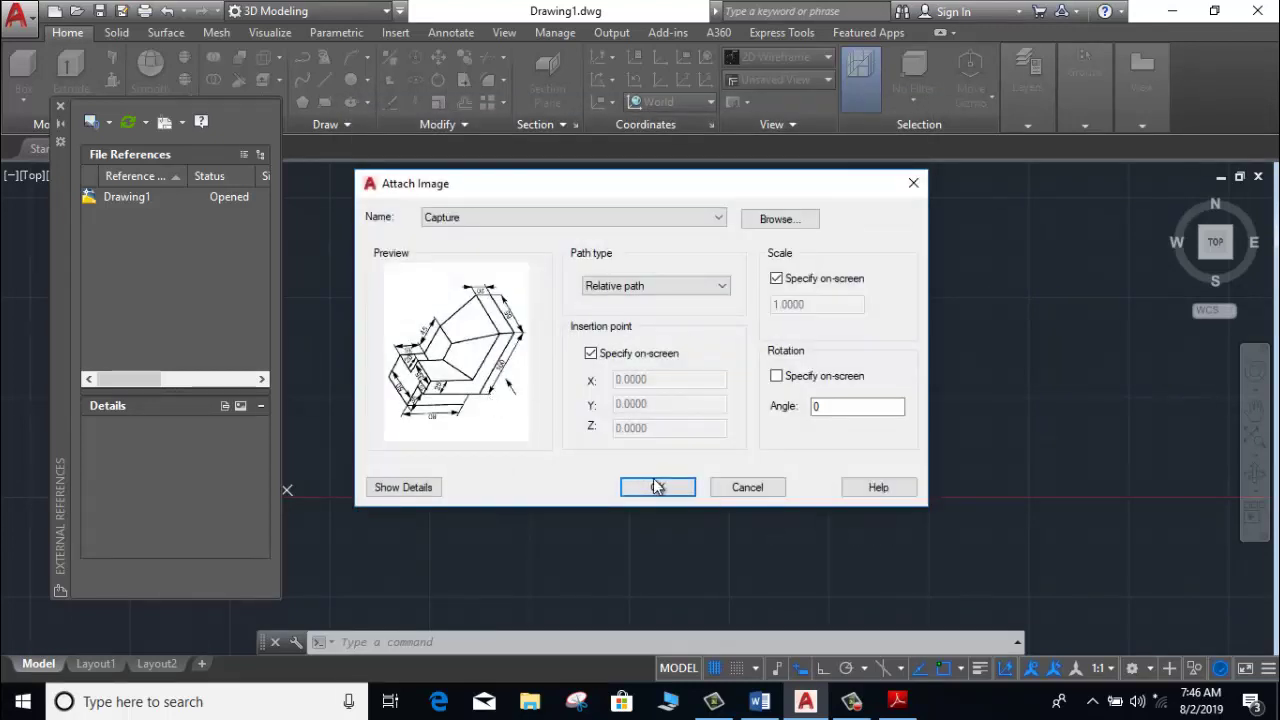
click(656, 484)
click(474, 445)
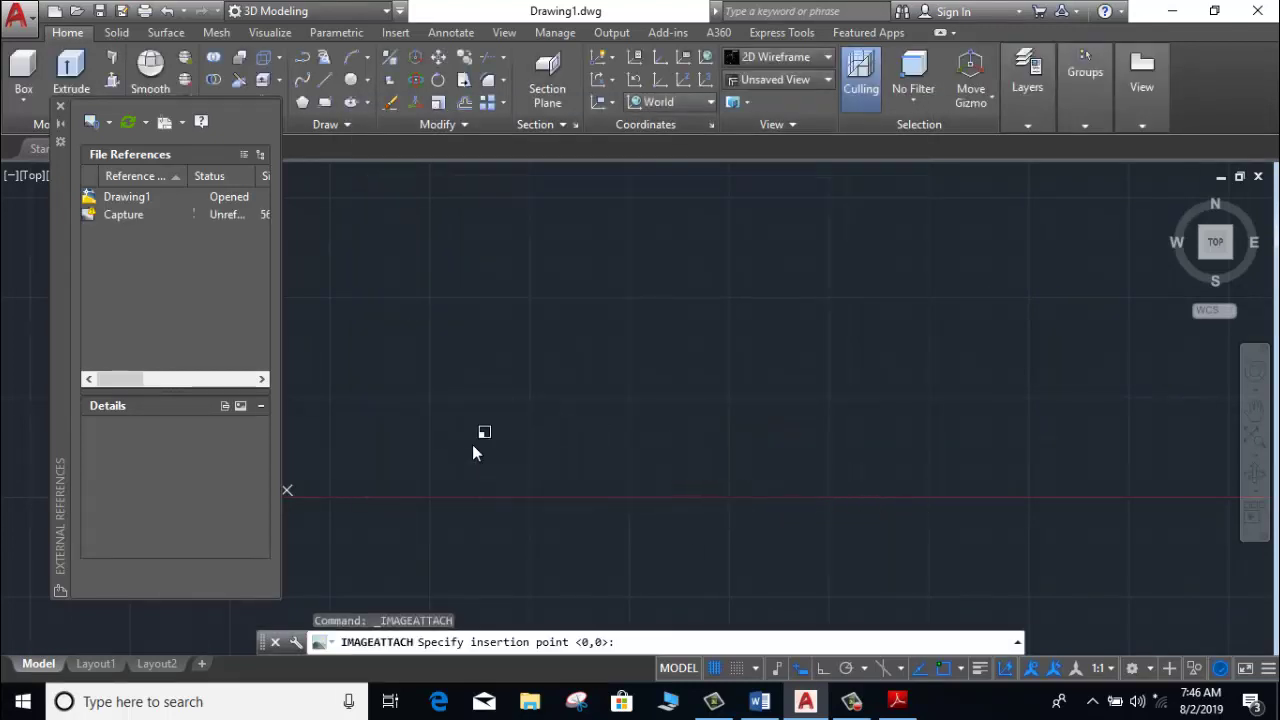
key(Return)
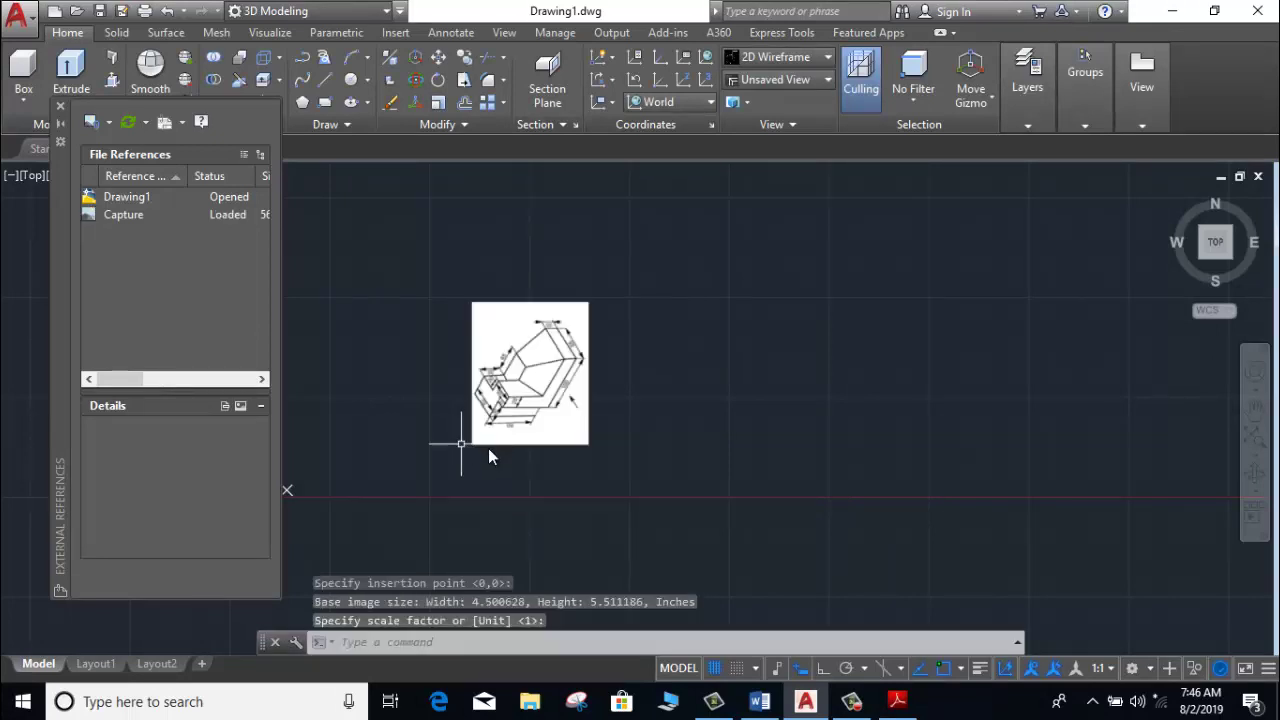
Close the external references palette and window-select the Capture image.
click(60, 106)
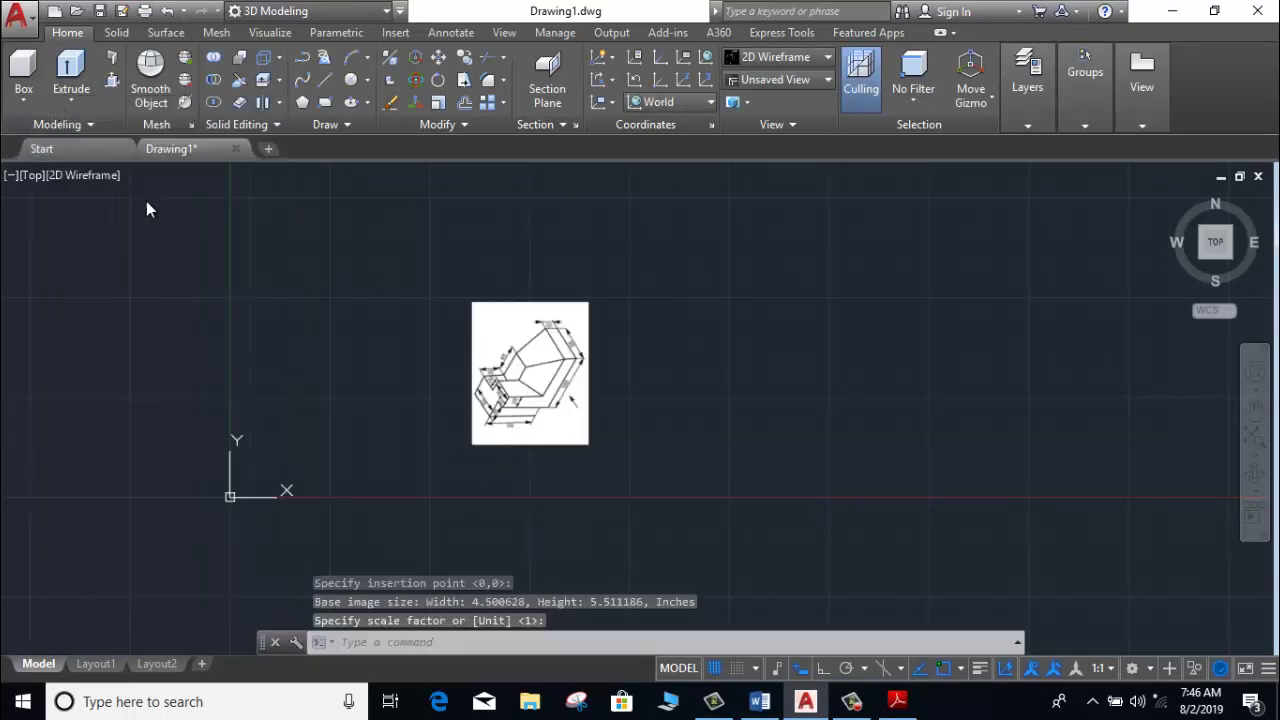
scroll(570, 421, up, 2)
scroll(570, 421, up, 2)
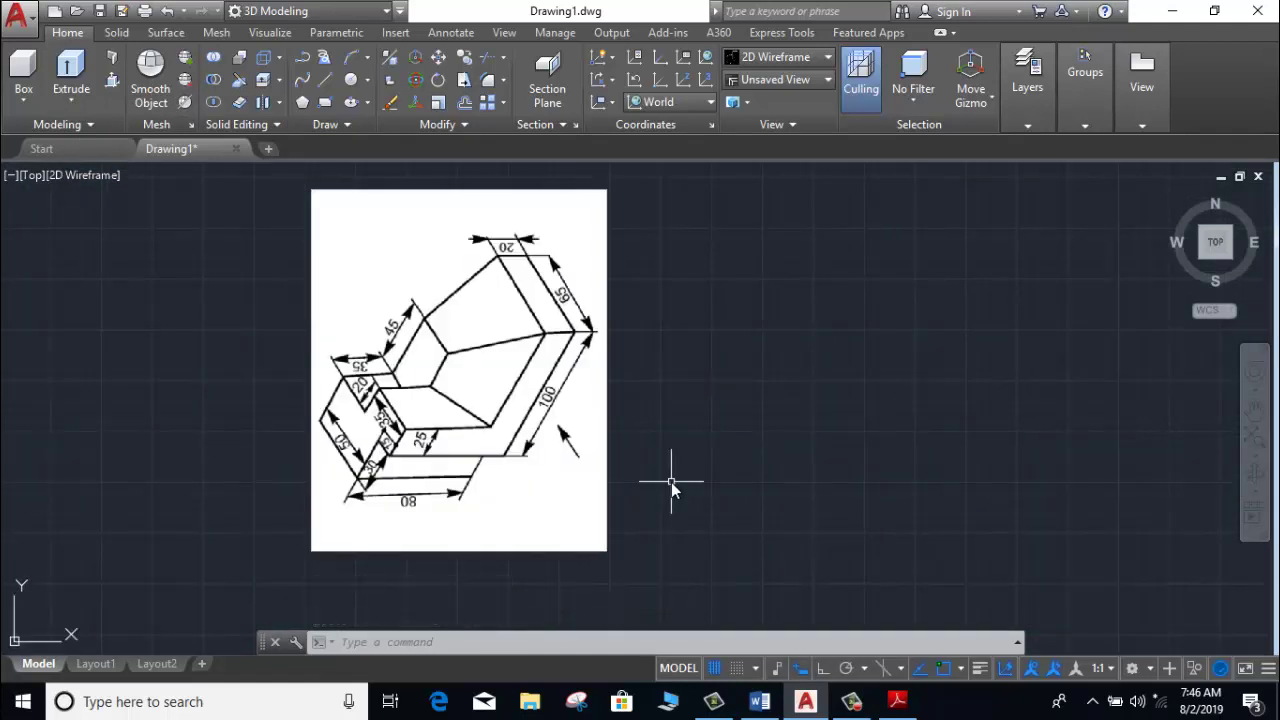
click(729, 403)
click(316, 549)
scroll(154, 425, down, 2)
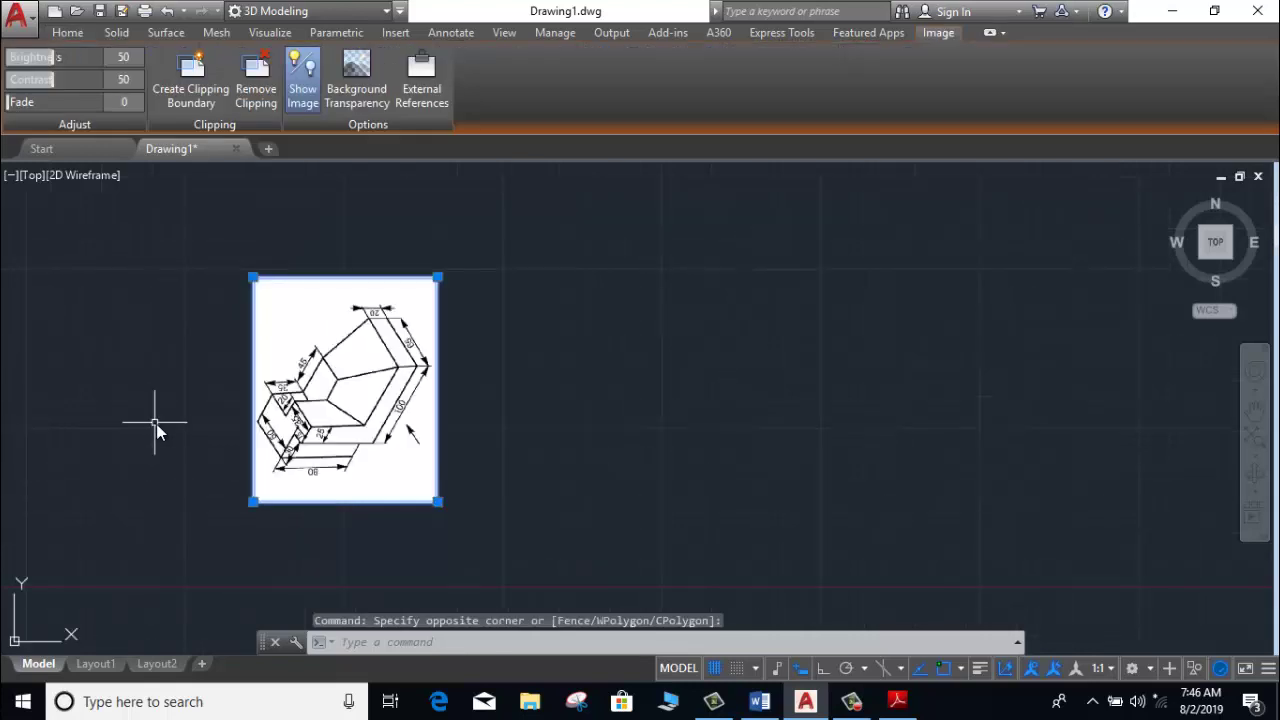
Rotate the image 90° about its bottom-right corner with Ortho on.
click(68, 32)
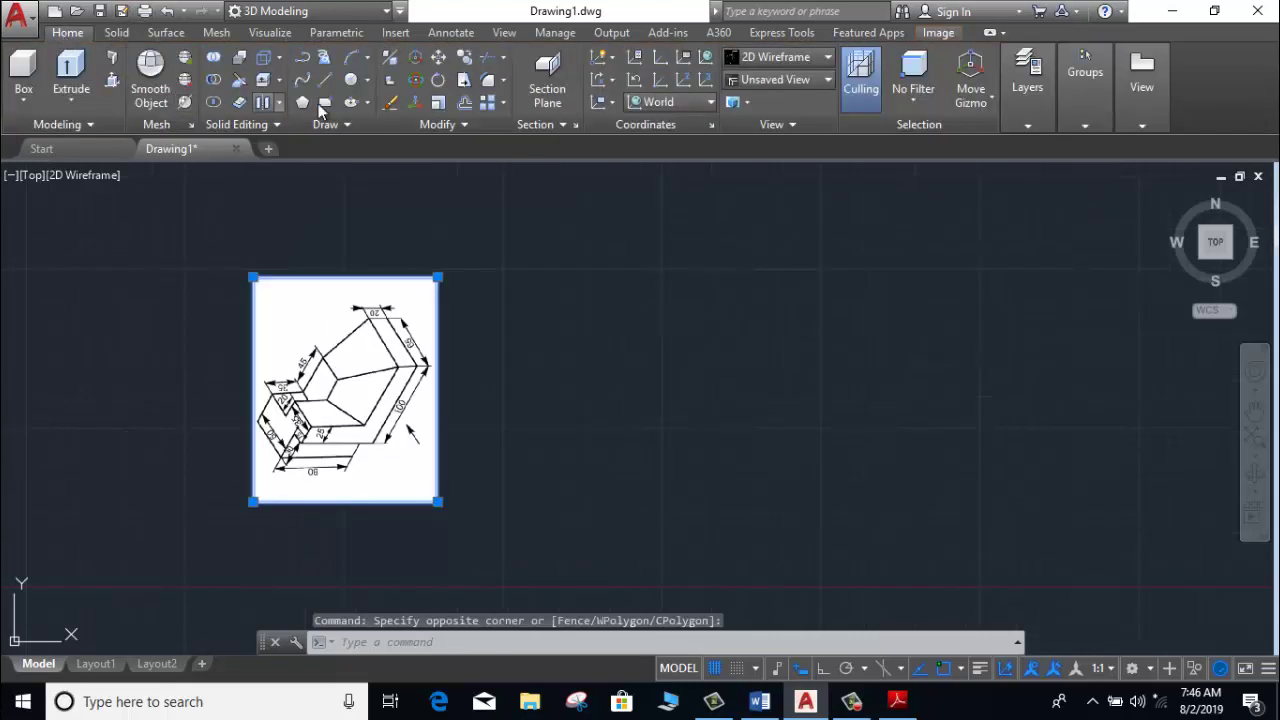
click(439, 80)
click(440, 503)
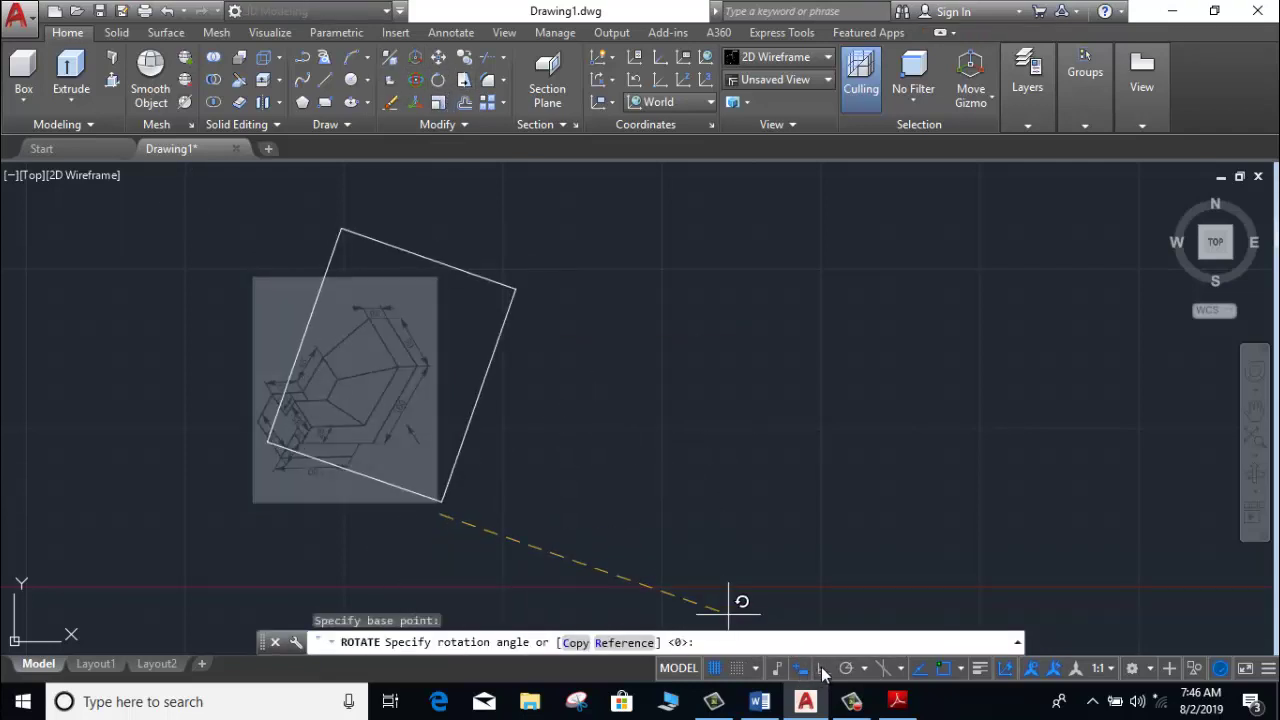
click(822, 669)
click(437, 551)
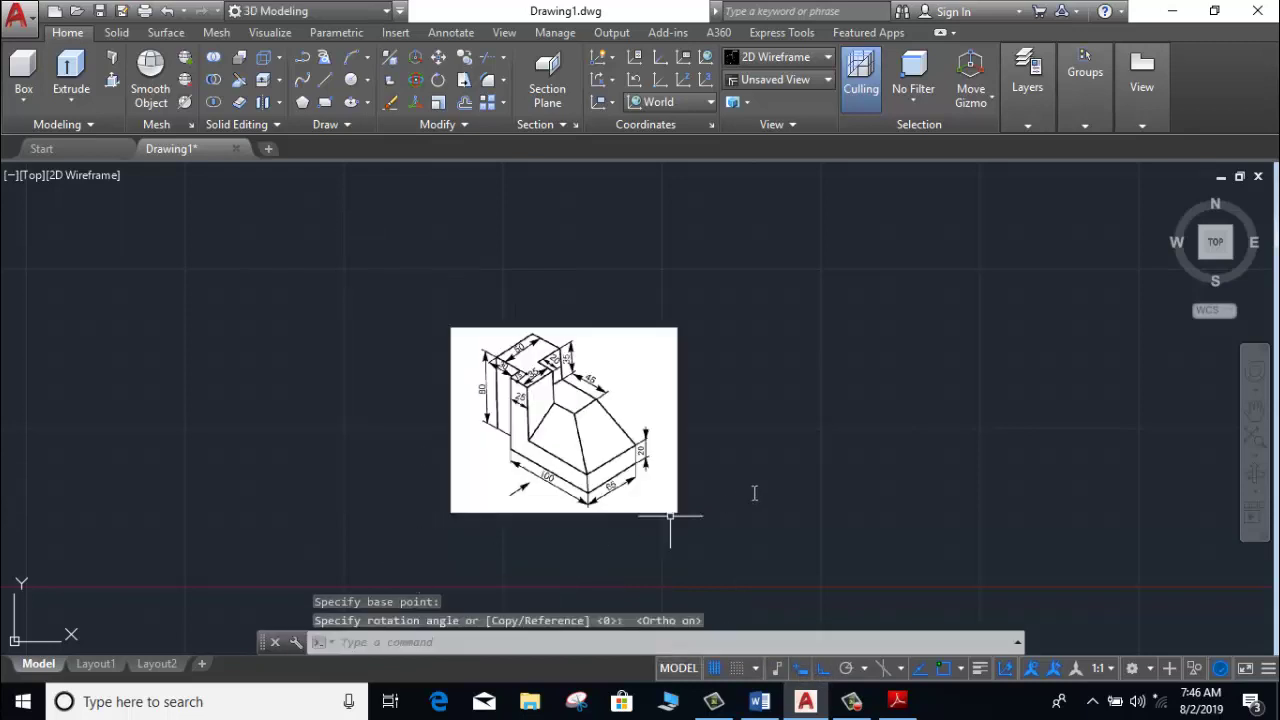
scroll(757, 491, up, 2)
scroll(769, 494, up, 3)
mouse_move(769, 494)
middle_down()
mouse_move(791, 549)
mouse_move(826, 574)
middle_up()
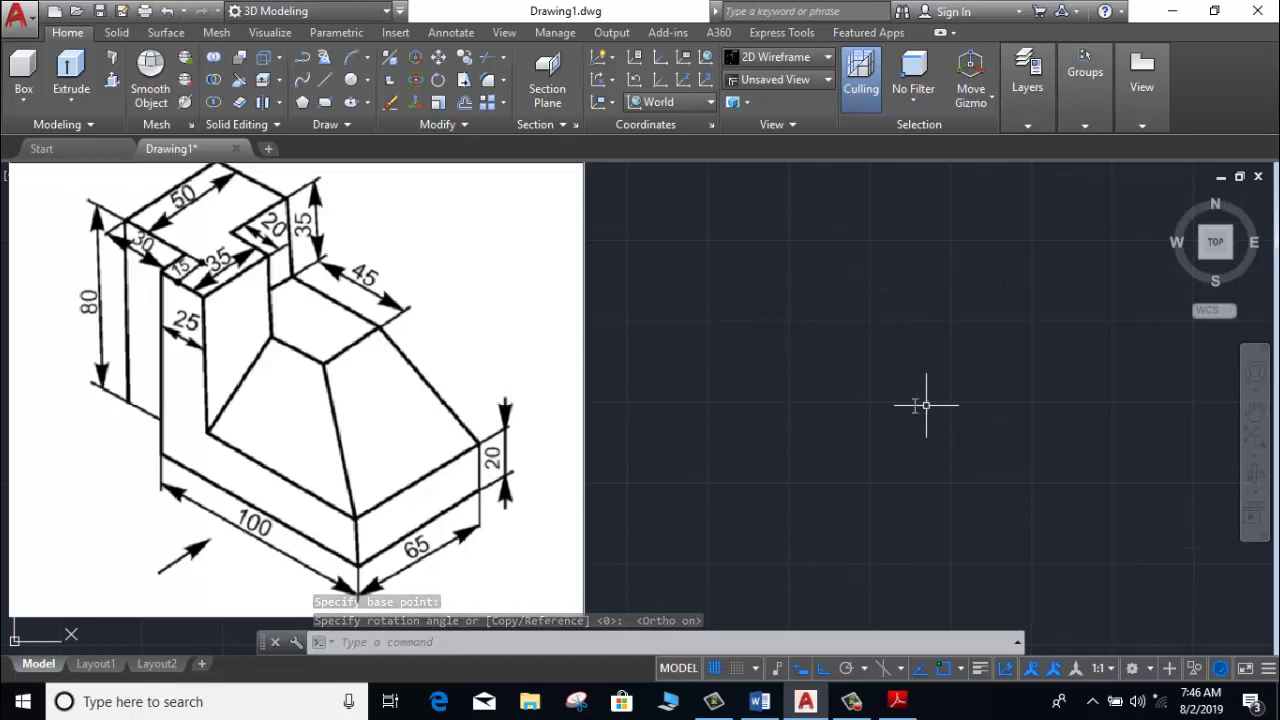
click(504, 33)
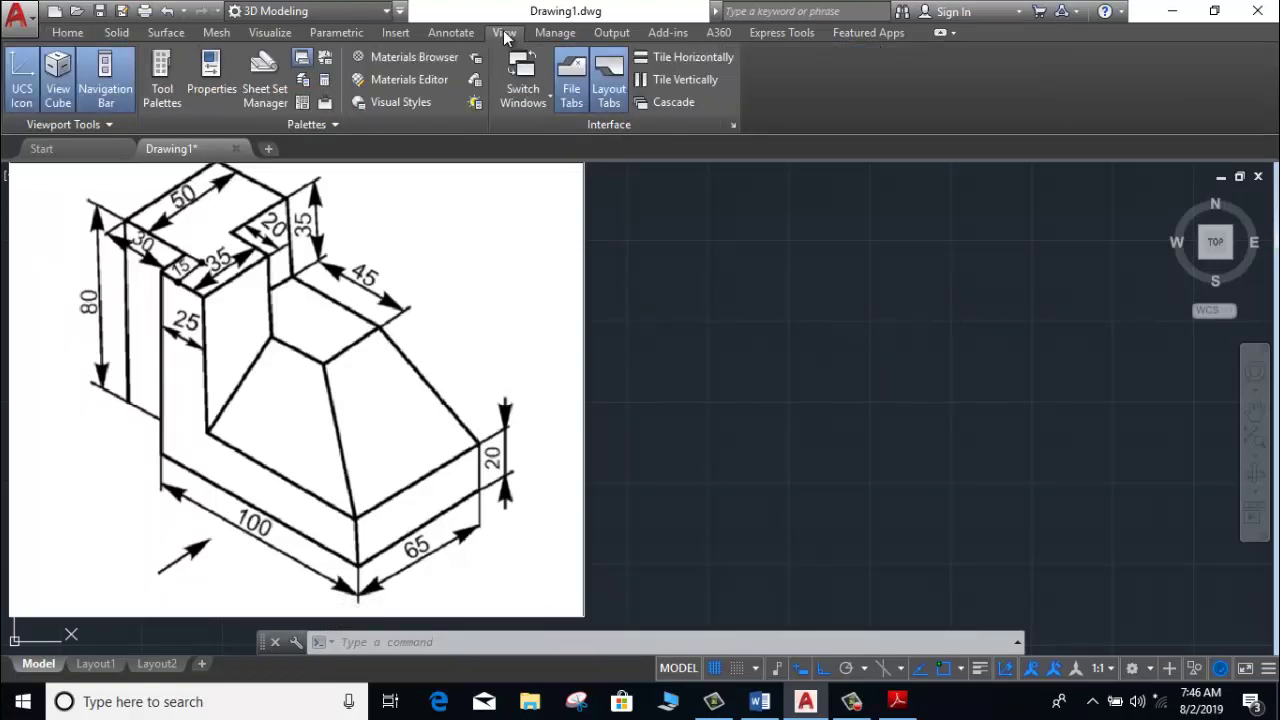
Tile windows vertically, start and maximize a blank Drawing2, then return to Drawing1 framing the sketch.
click(689, 82)
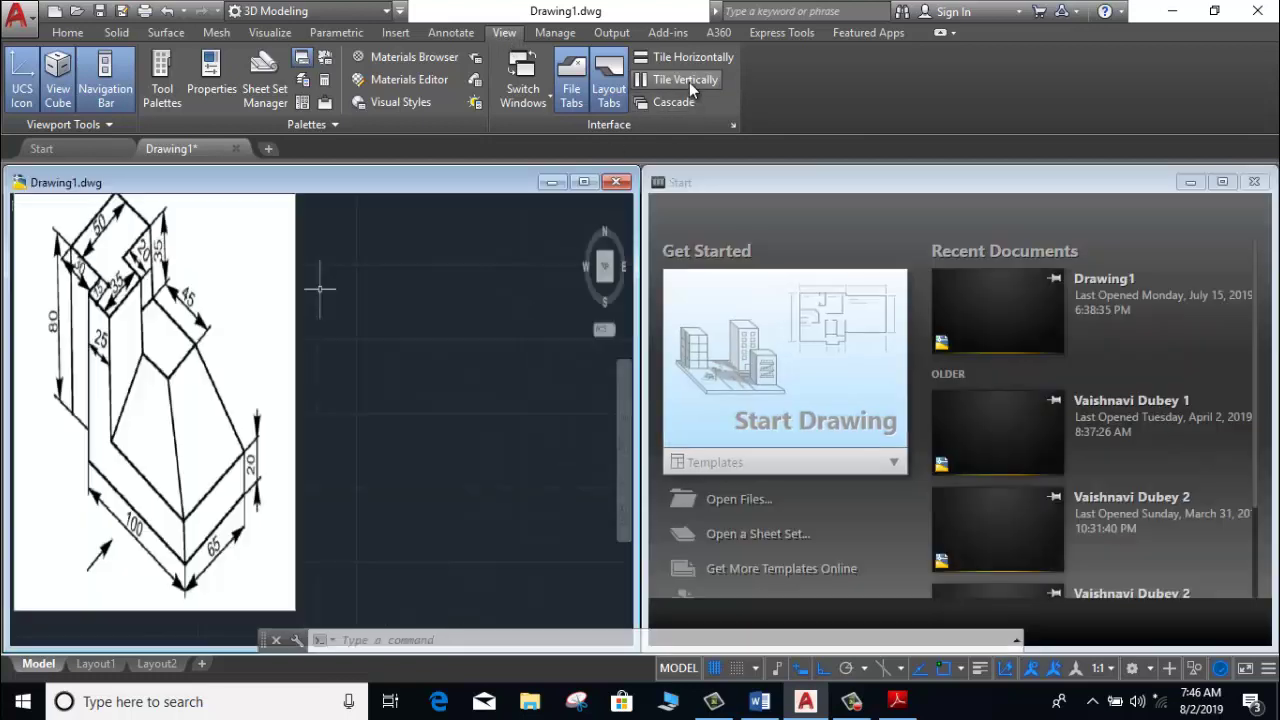
click(792, 402)
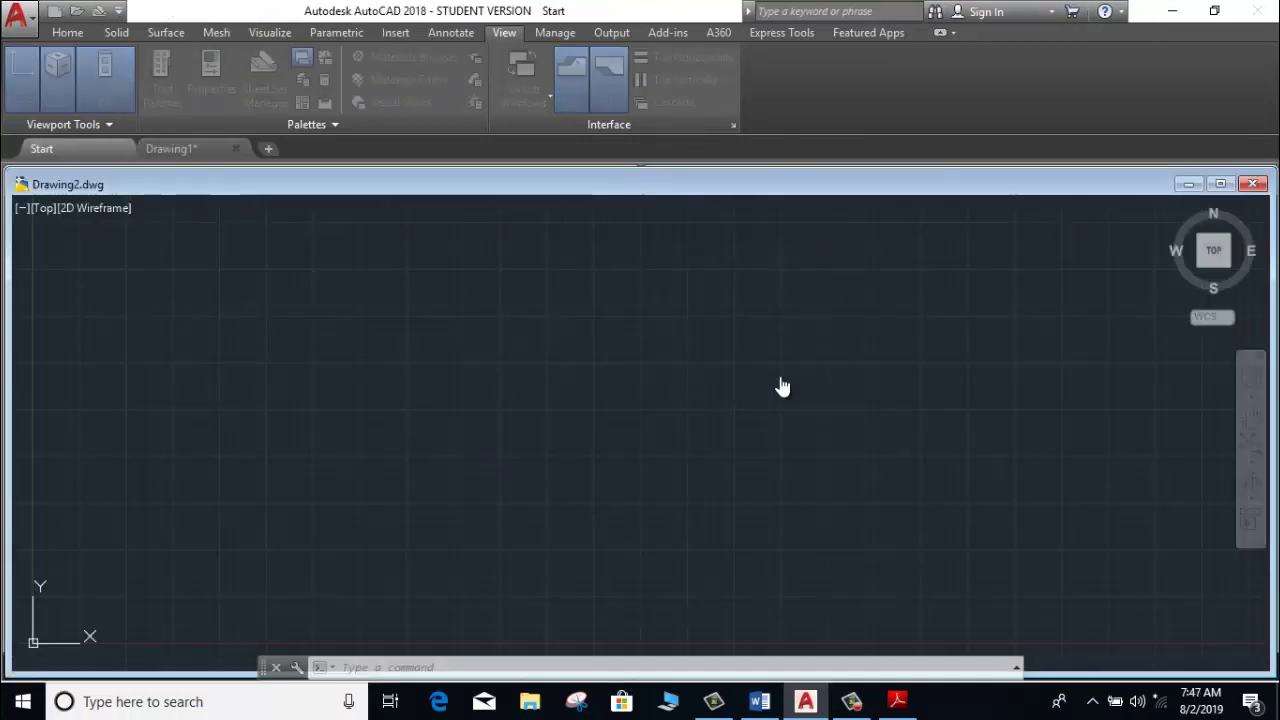
click(1220, 184)
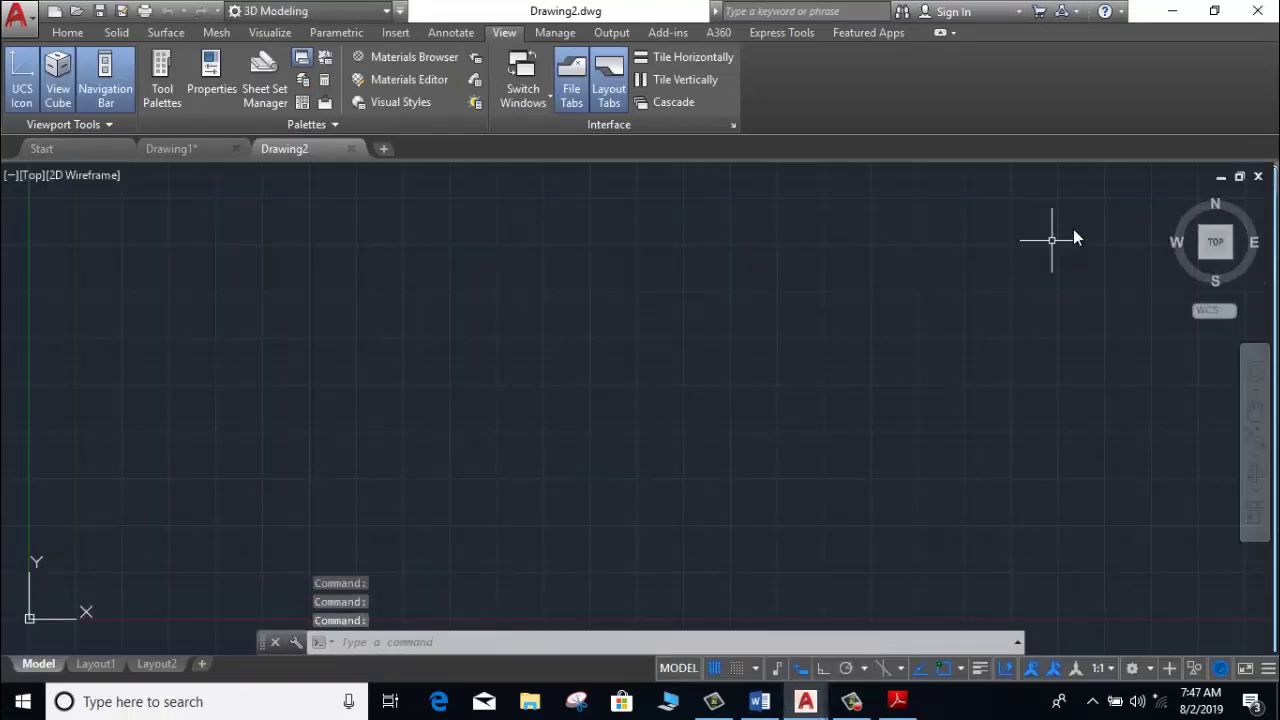
click(179, 147)
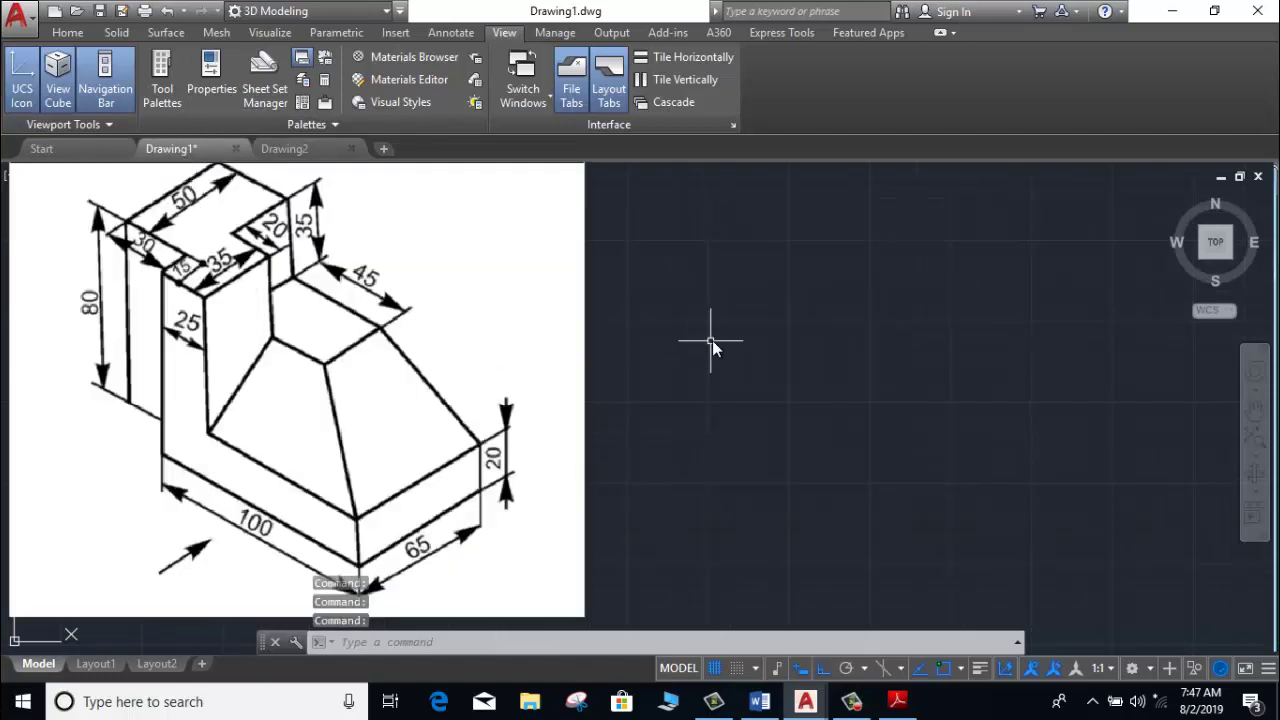
scroll(712, 340, down, 3)
middle_drag(734, 331, 578, 349)
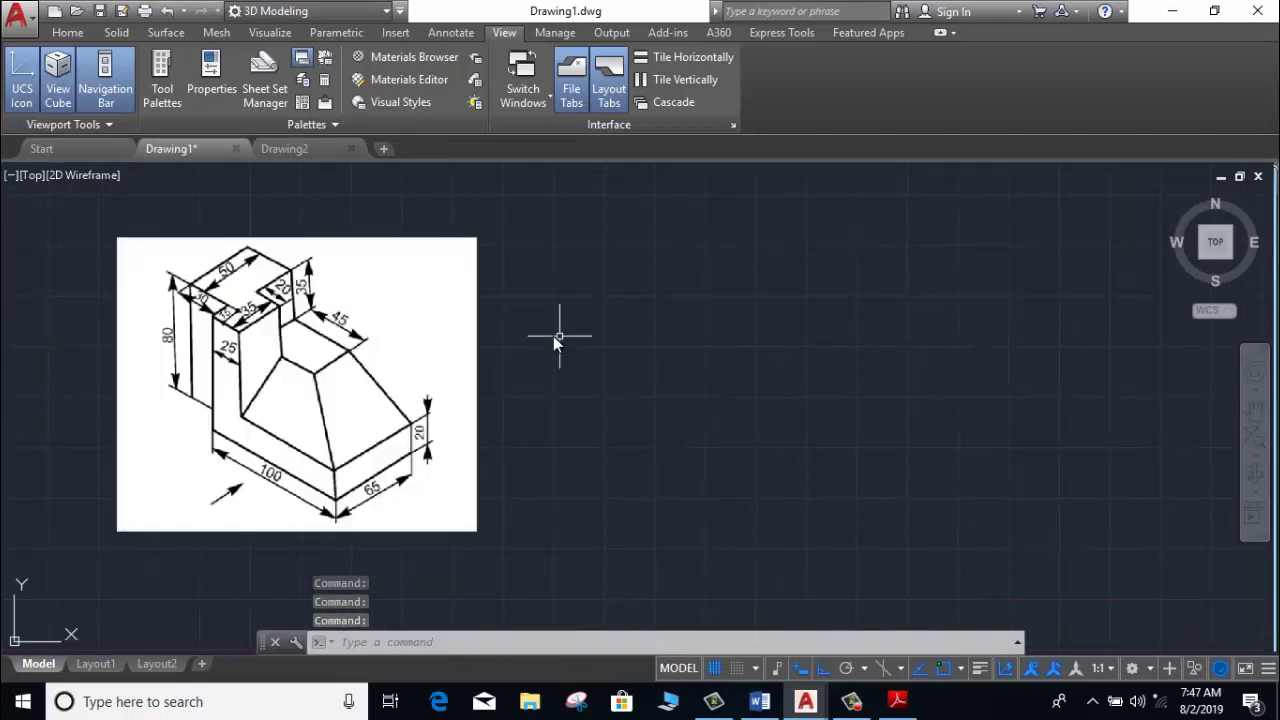
click(60, 33)
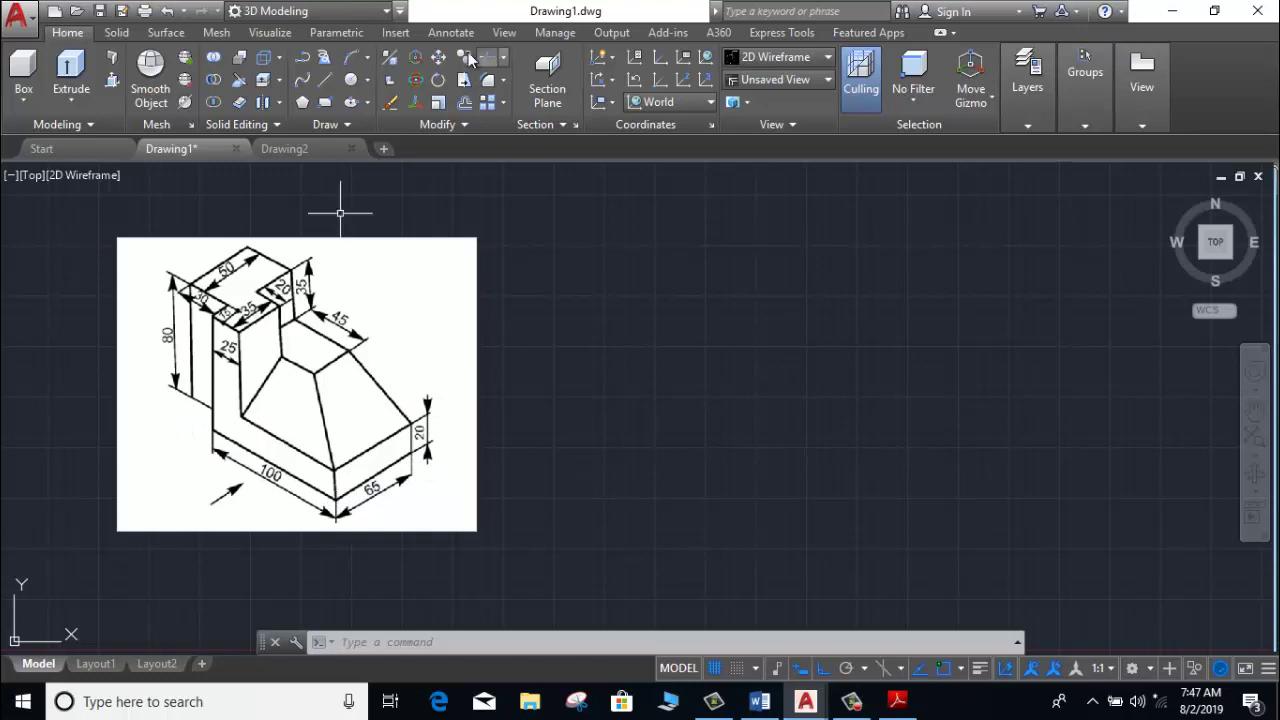
Draw a 65-unit bottom line to the right of the sketch.
click(325, 80)
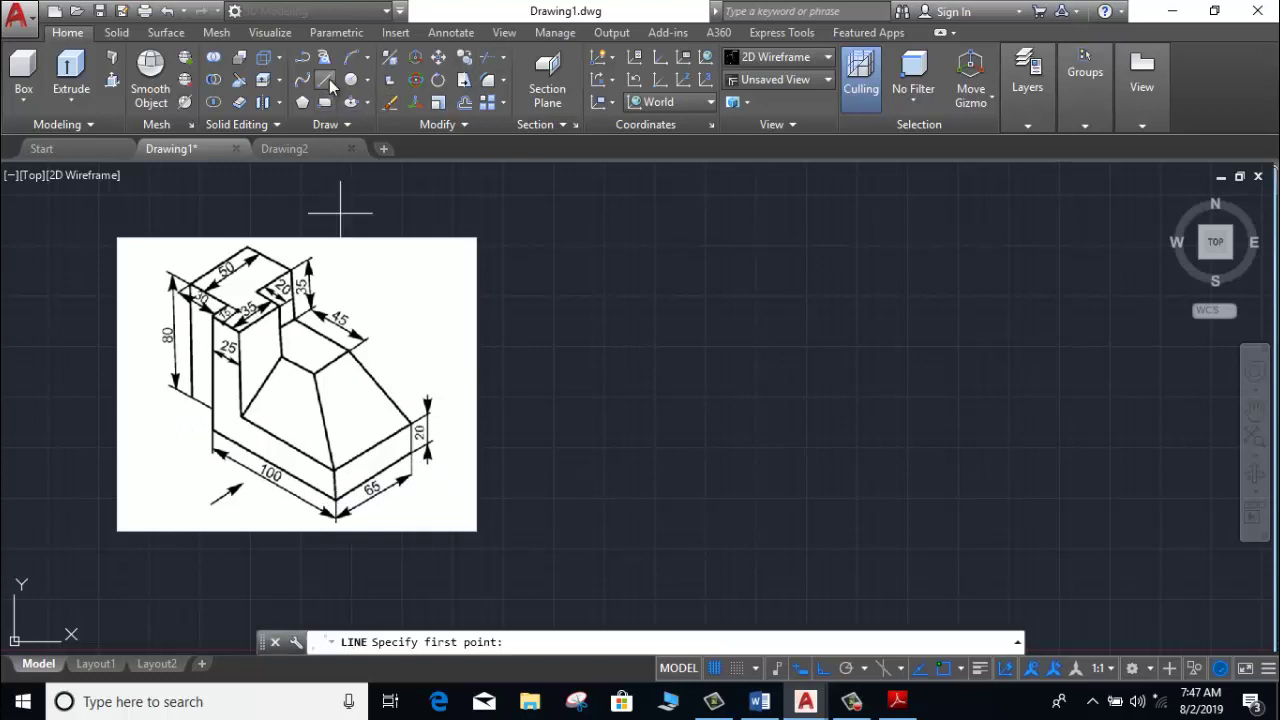
click(626, 485)
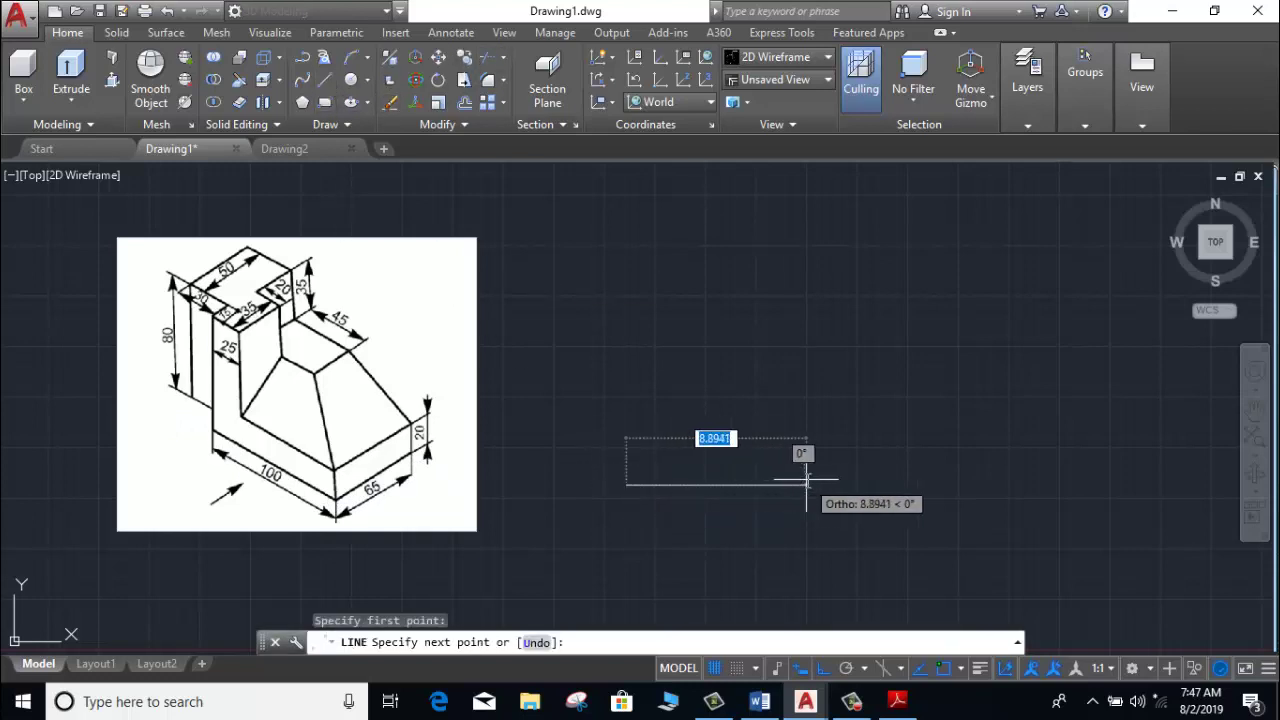
text(65)
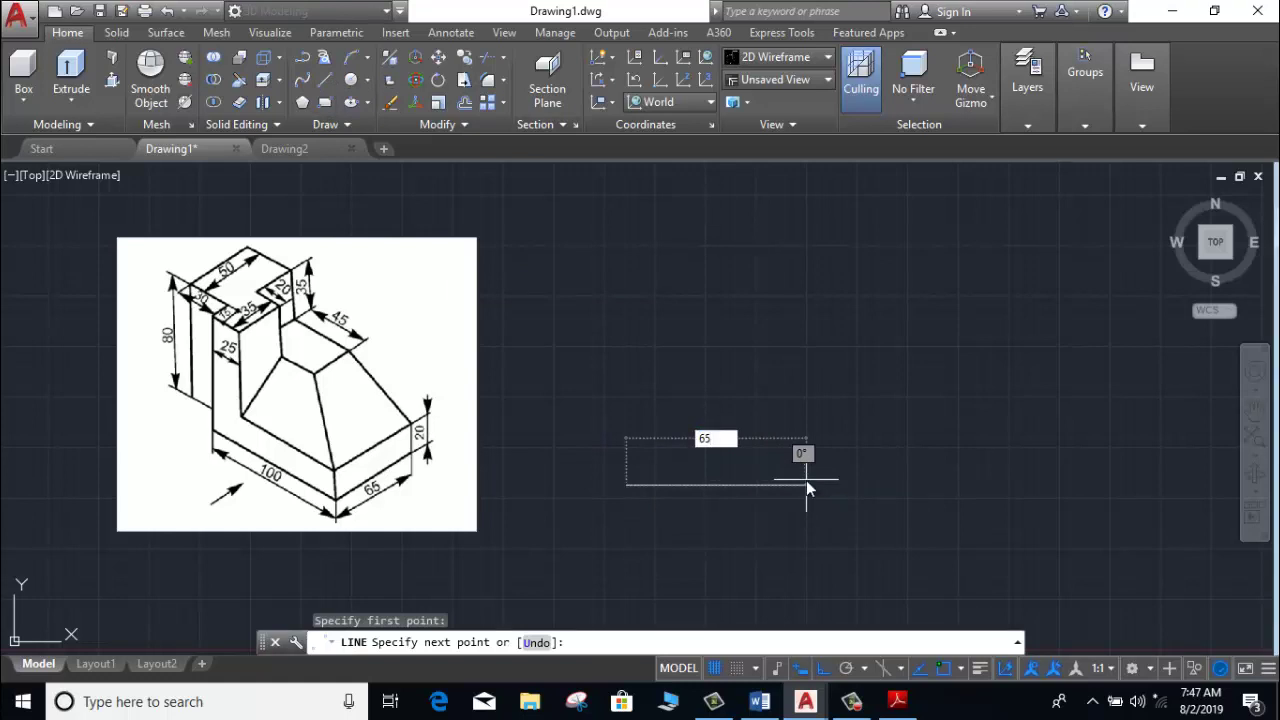
key(Return)
scroll(806, 480, down, 3)
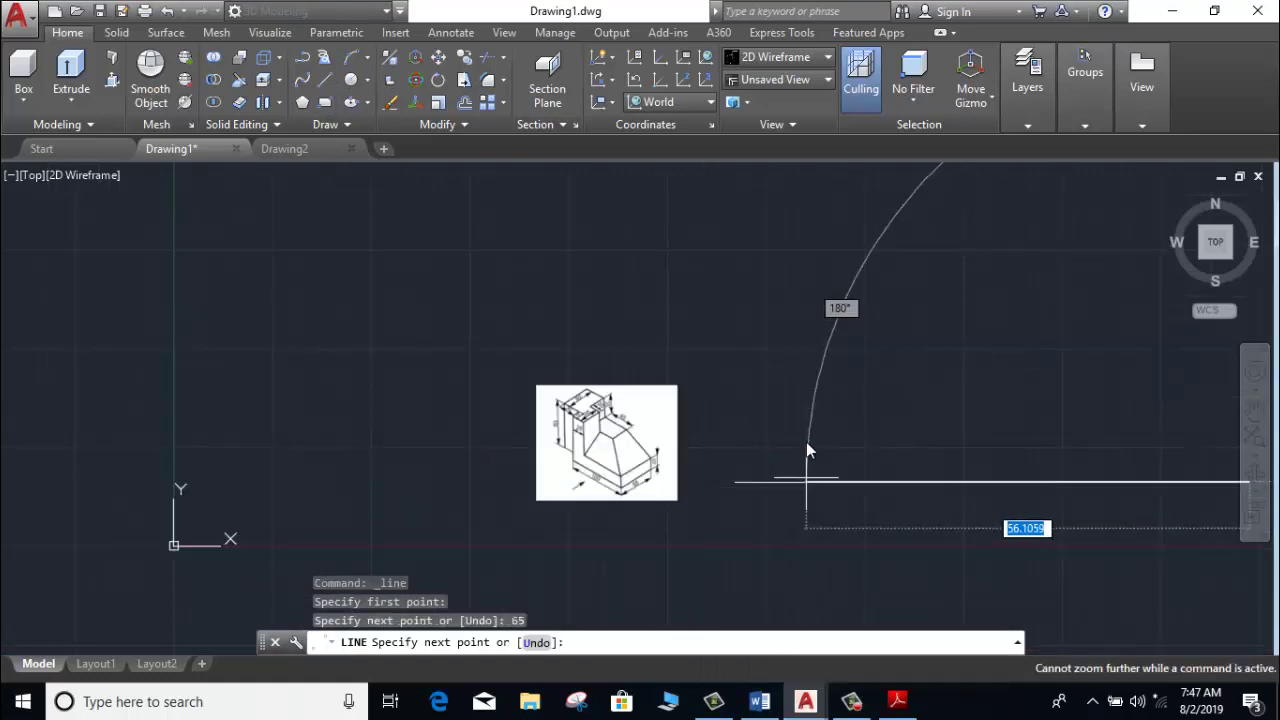
right_click(890, 395)
click(929, 425)
scroll(929, 425, down, 5)
middle_drag(943, 428, 643, 423)
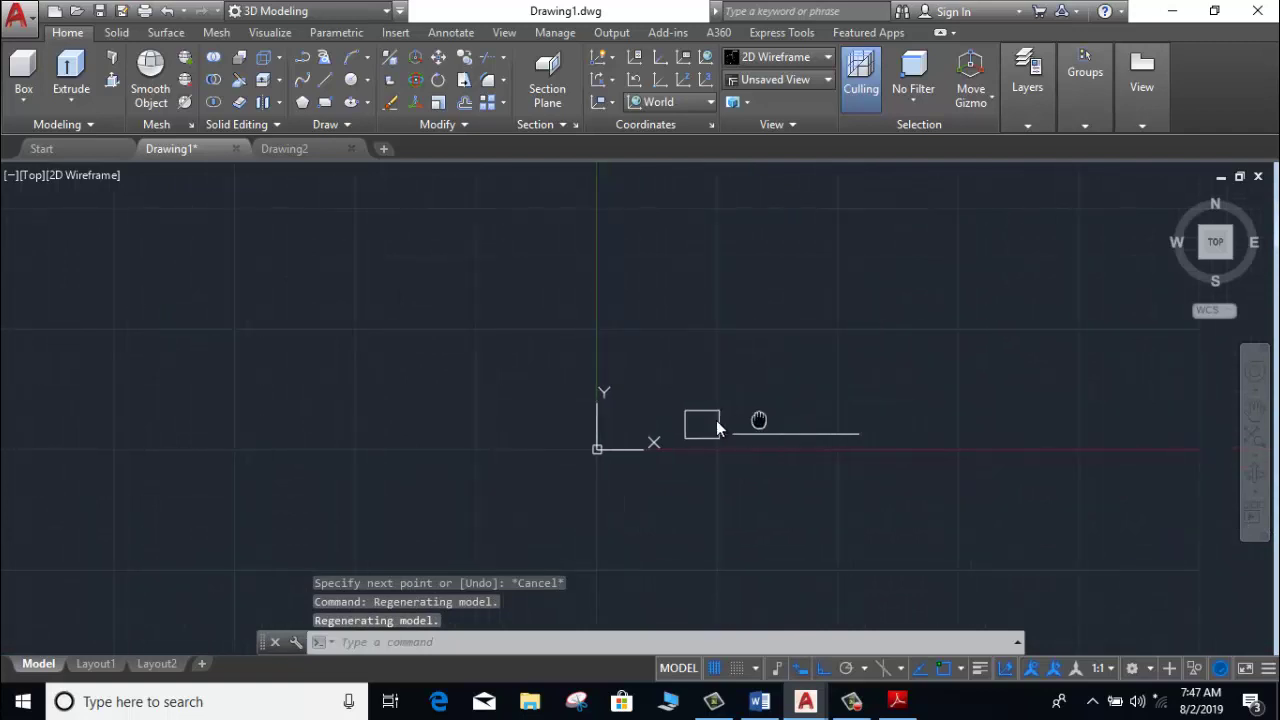
Add the 130-unit vertical edge and 65-unit top edge, then close the rectangle outline.
right_click(641, 322)
click(686, 330)
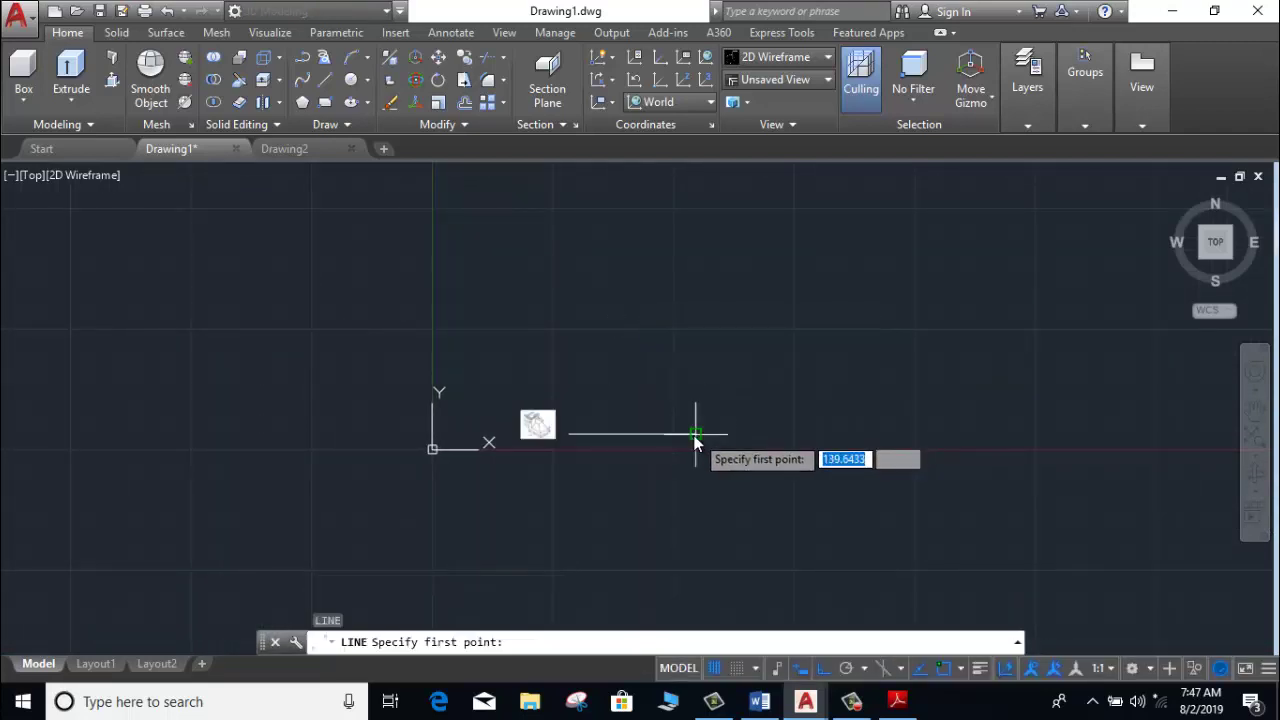
click(695, 433)
text(1)
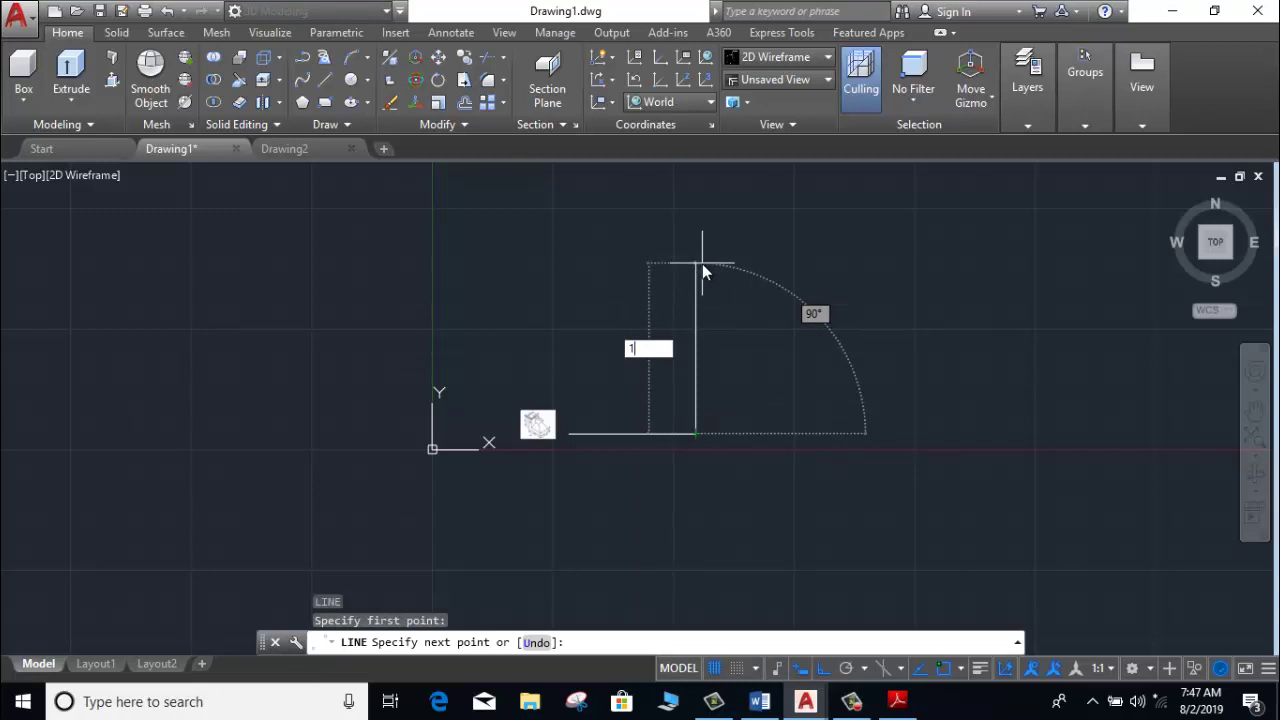
text(00)
key(Return)
key(Return)
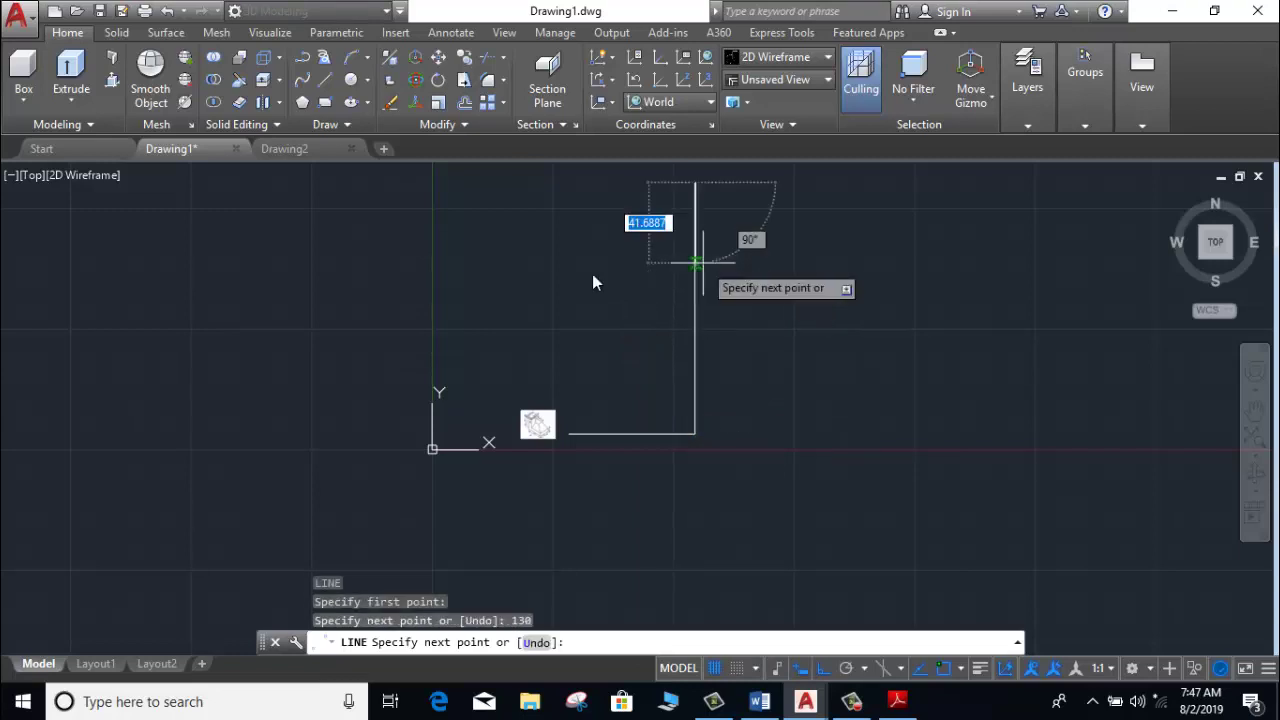
text(65)
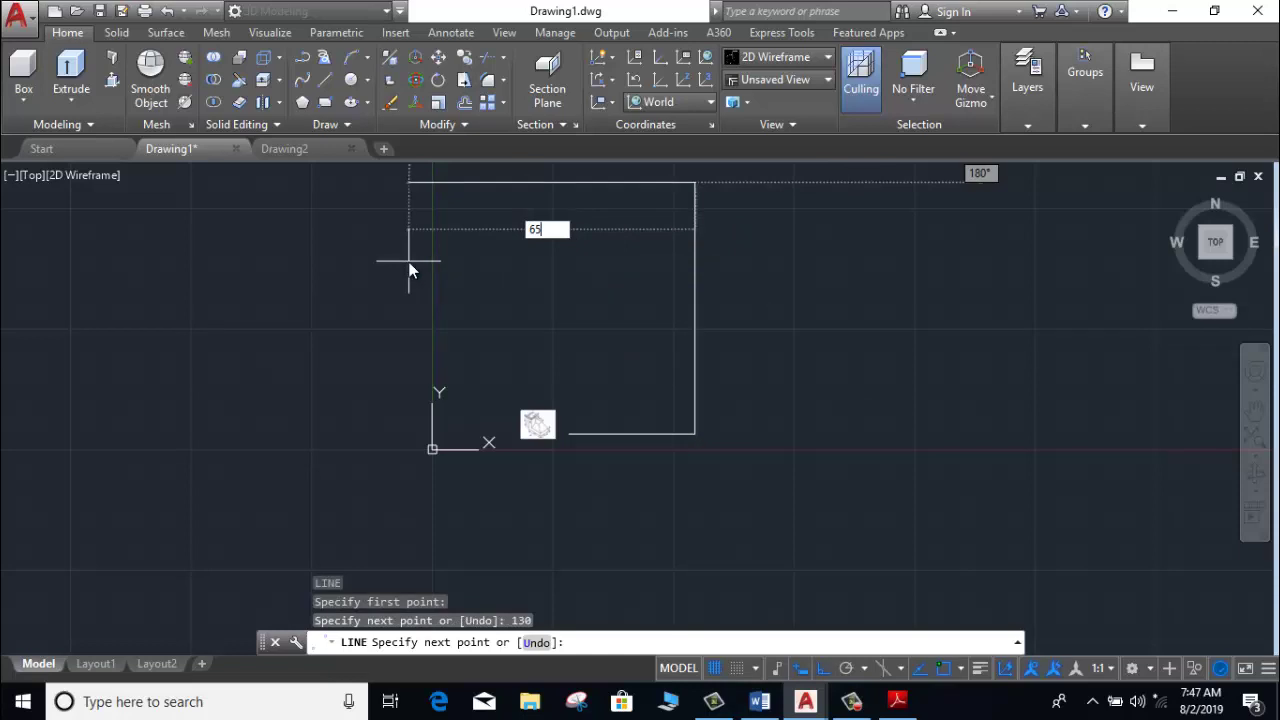
key(Return)
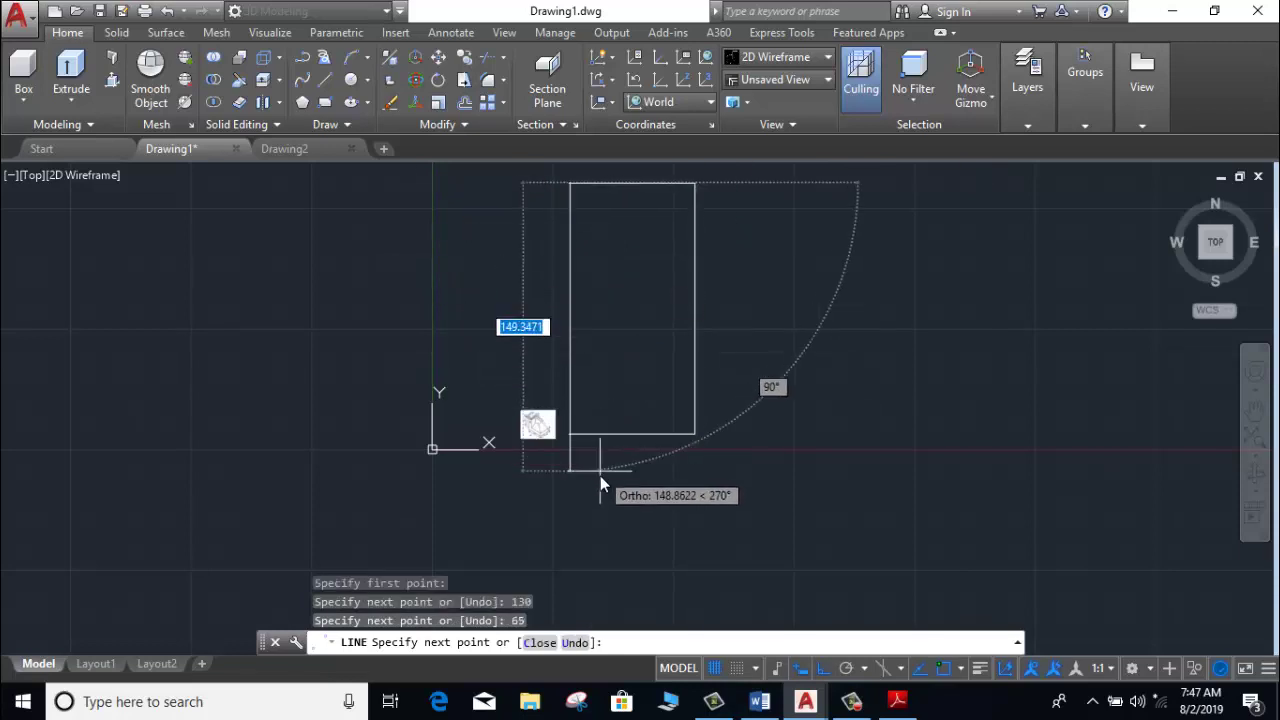
click(571, 435)
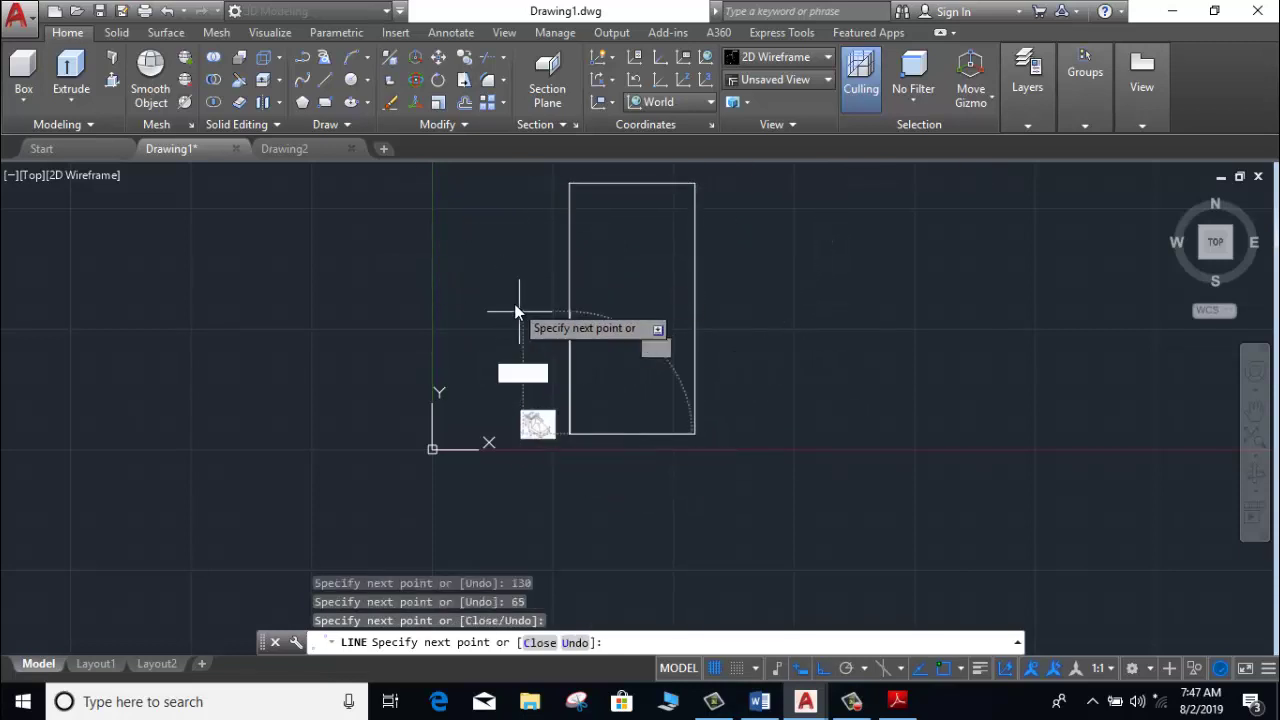
right_click(516, 312)
click(553, 320)
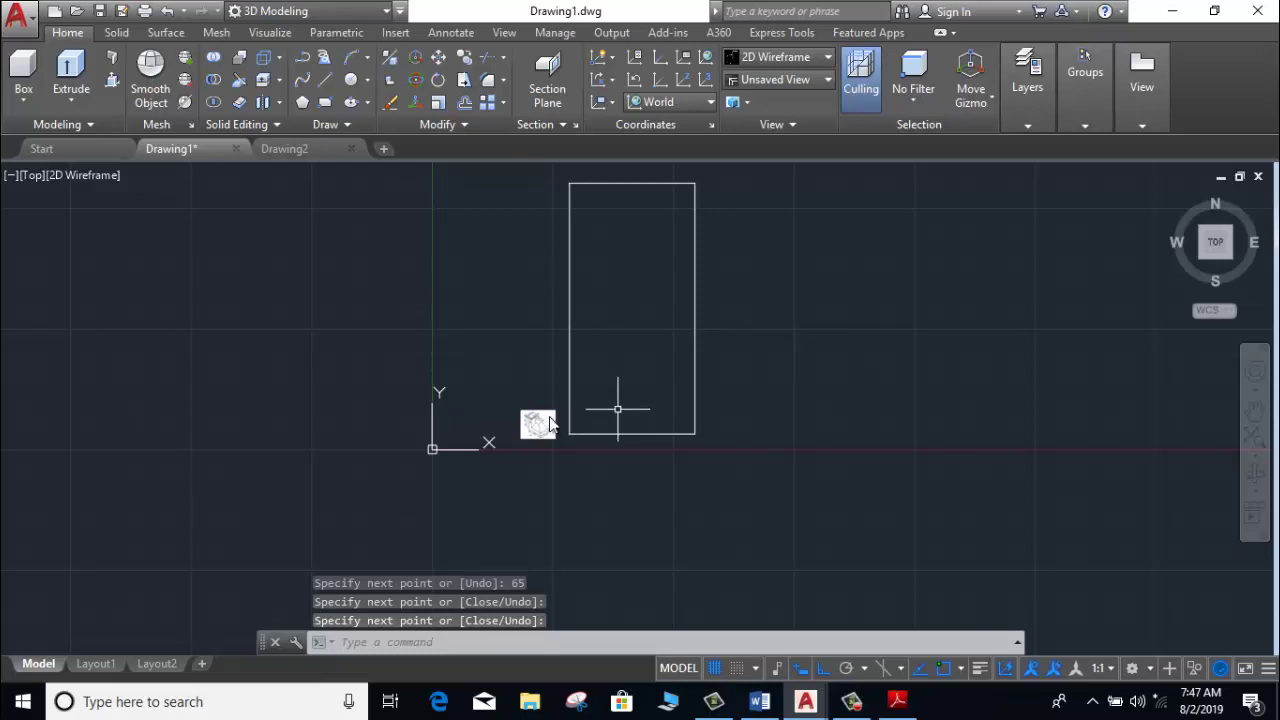
scroll(550, 425, up, 3)
Enlarge the sketch image with SCALE, using its corner as the base point.
scroll(550, 425, up, 2)
click(565, 370)
click(457, 477)
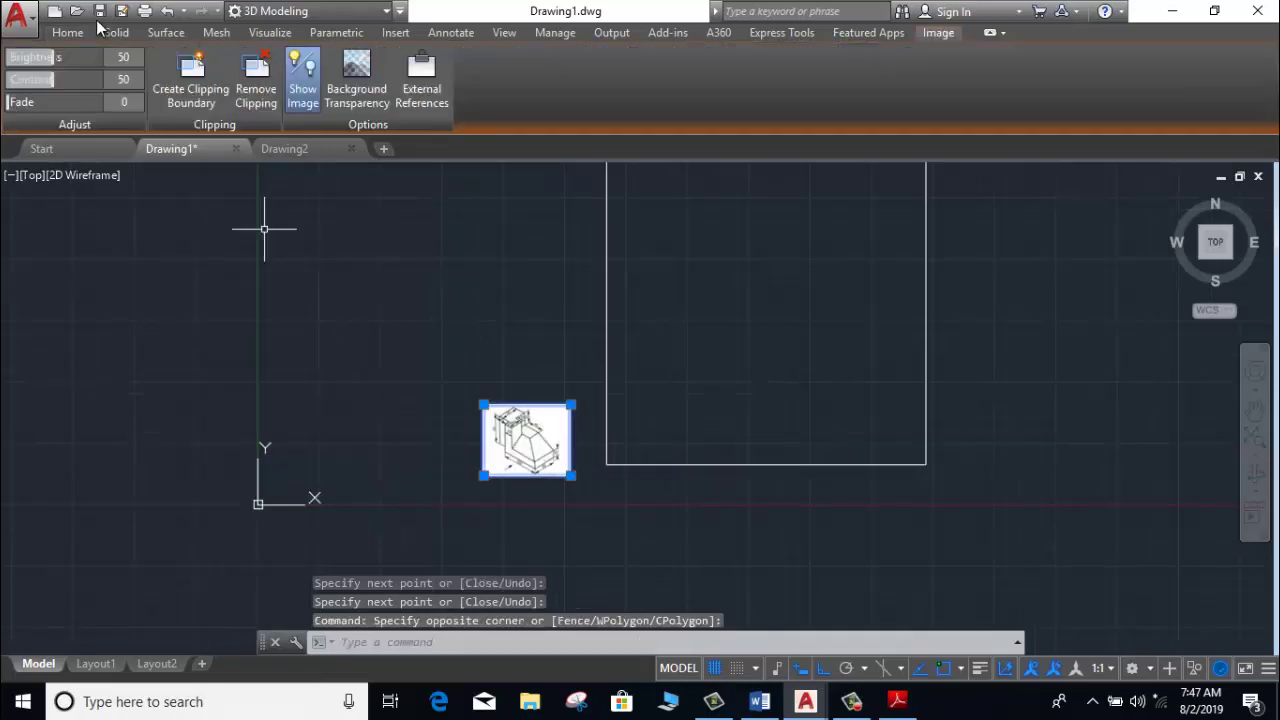
click(68, 33)
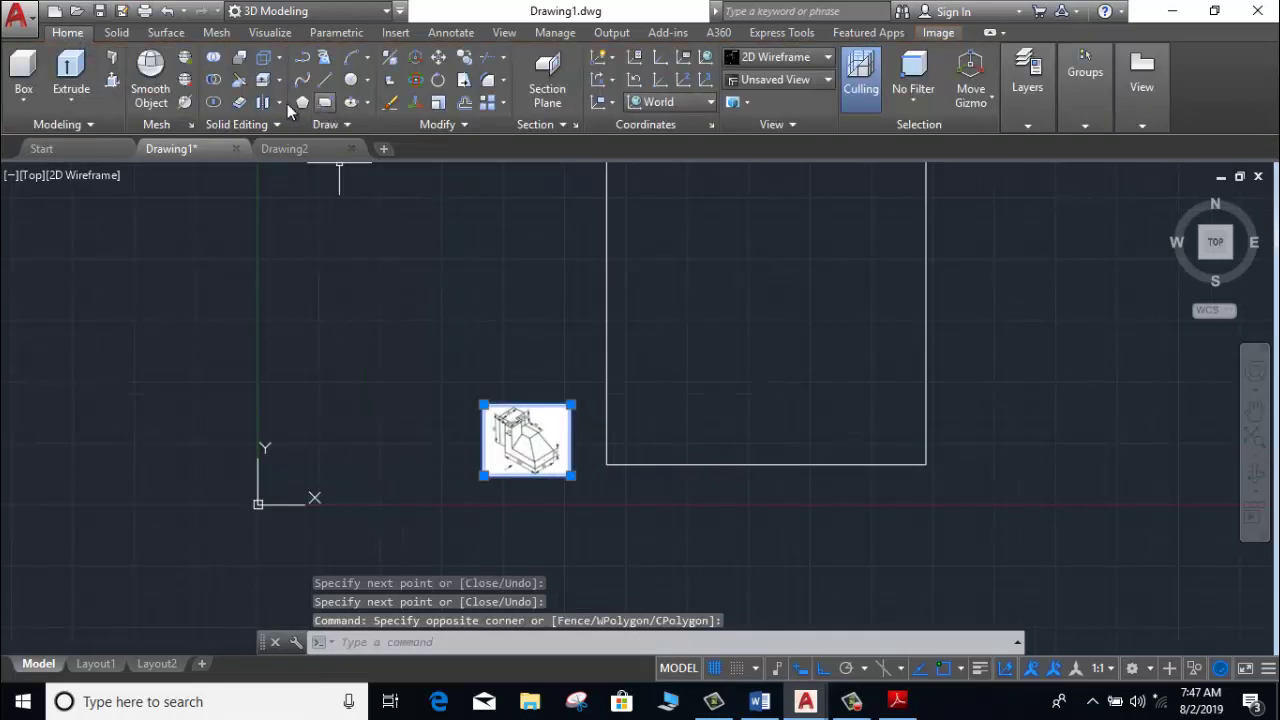
click(438, 102)
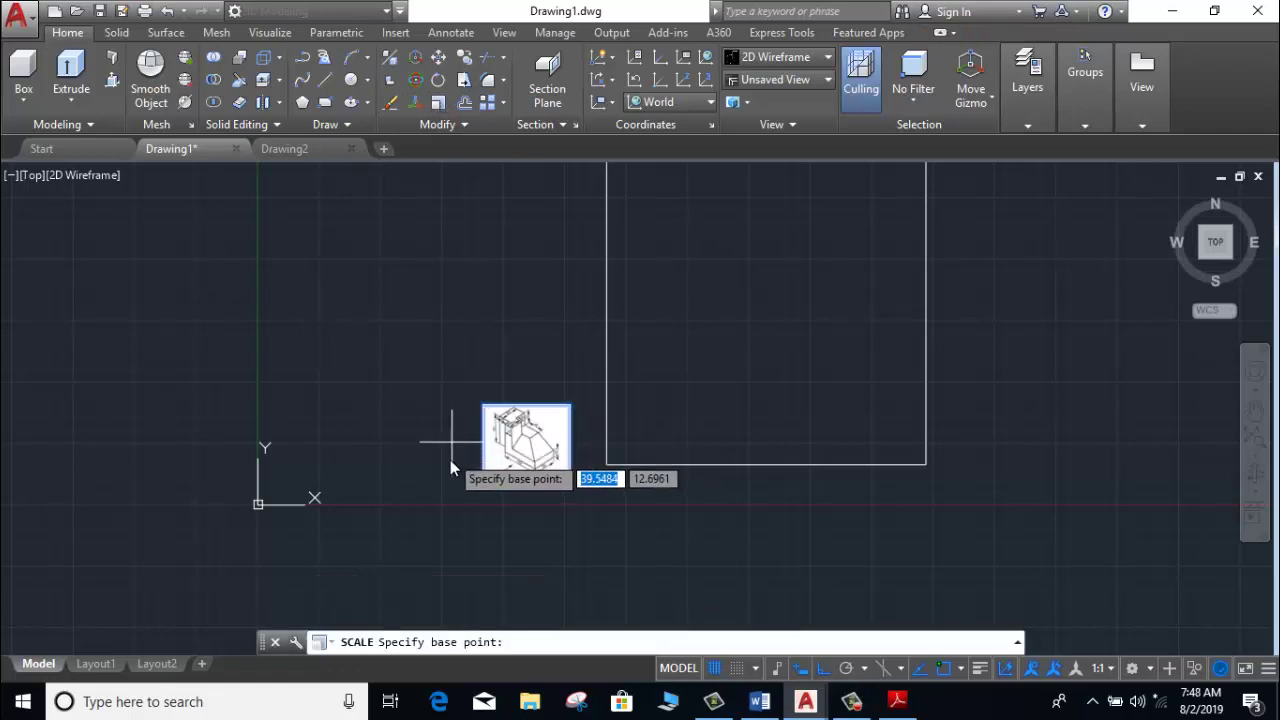
click(481, 479)
scroll(560, 385, down, 4)
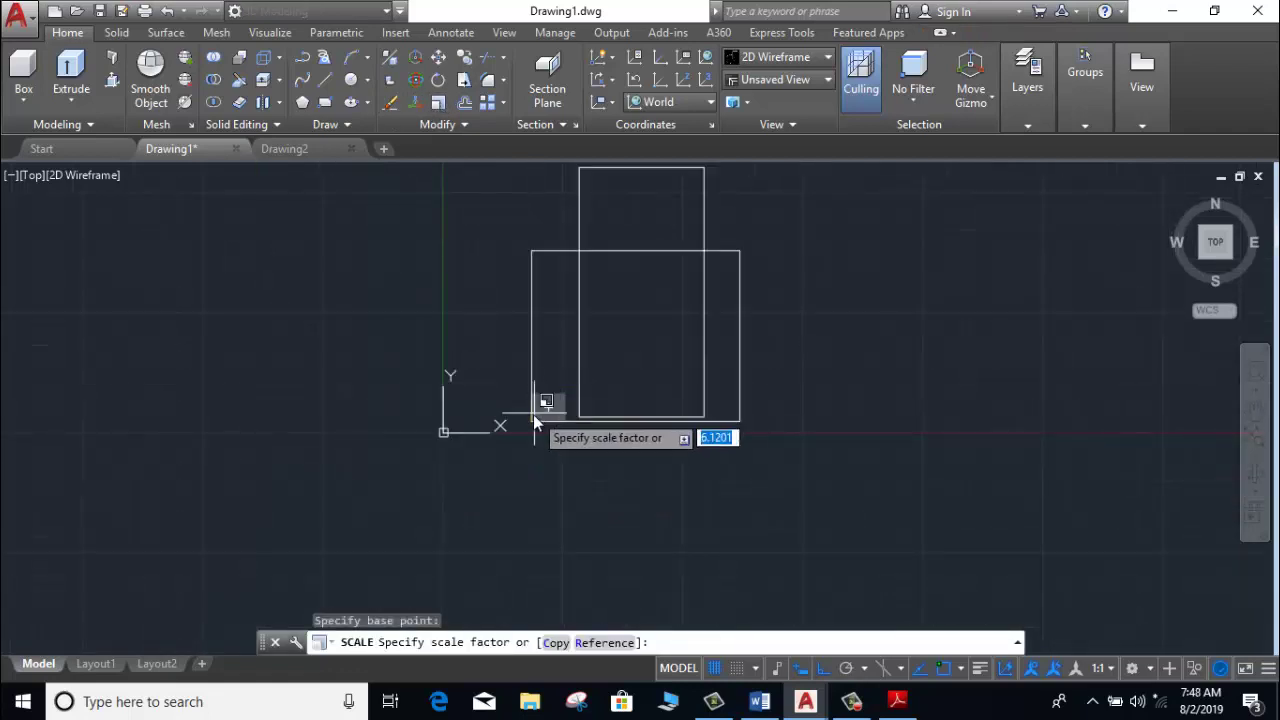
click(541, 412)
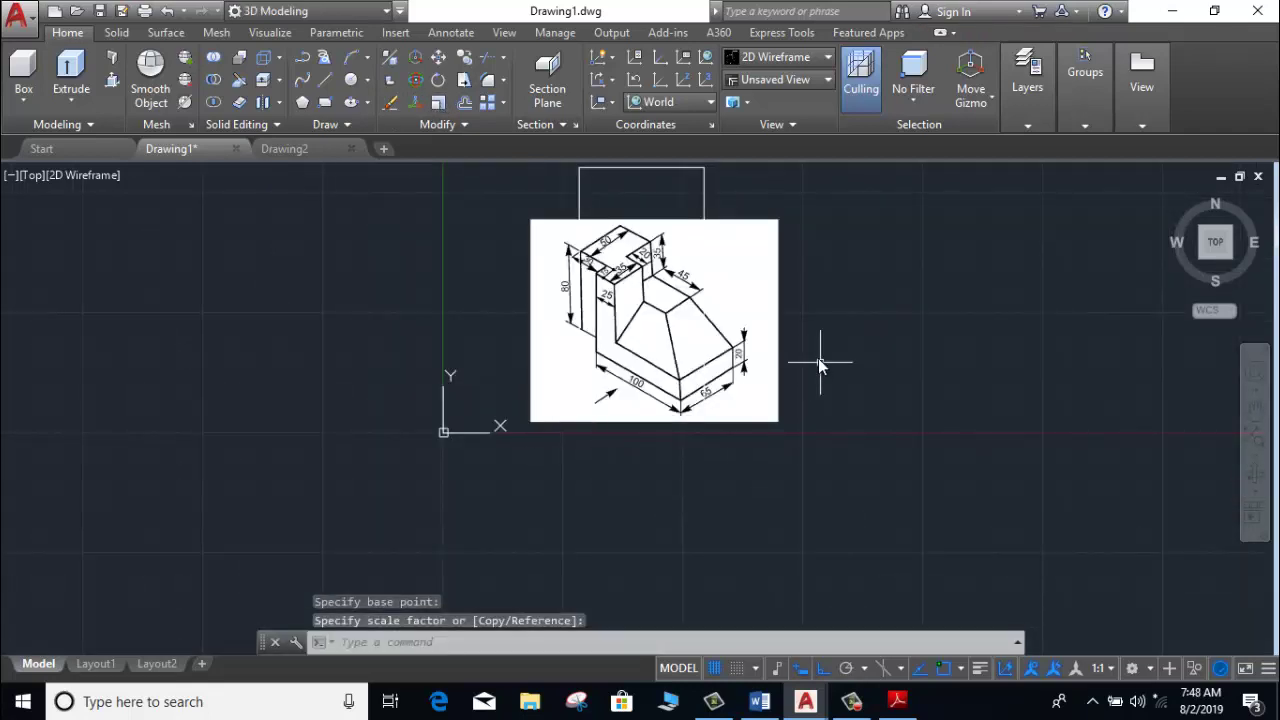
Move the enlarged image to the left of the rectangle and frame both.
click(745, 205)
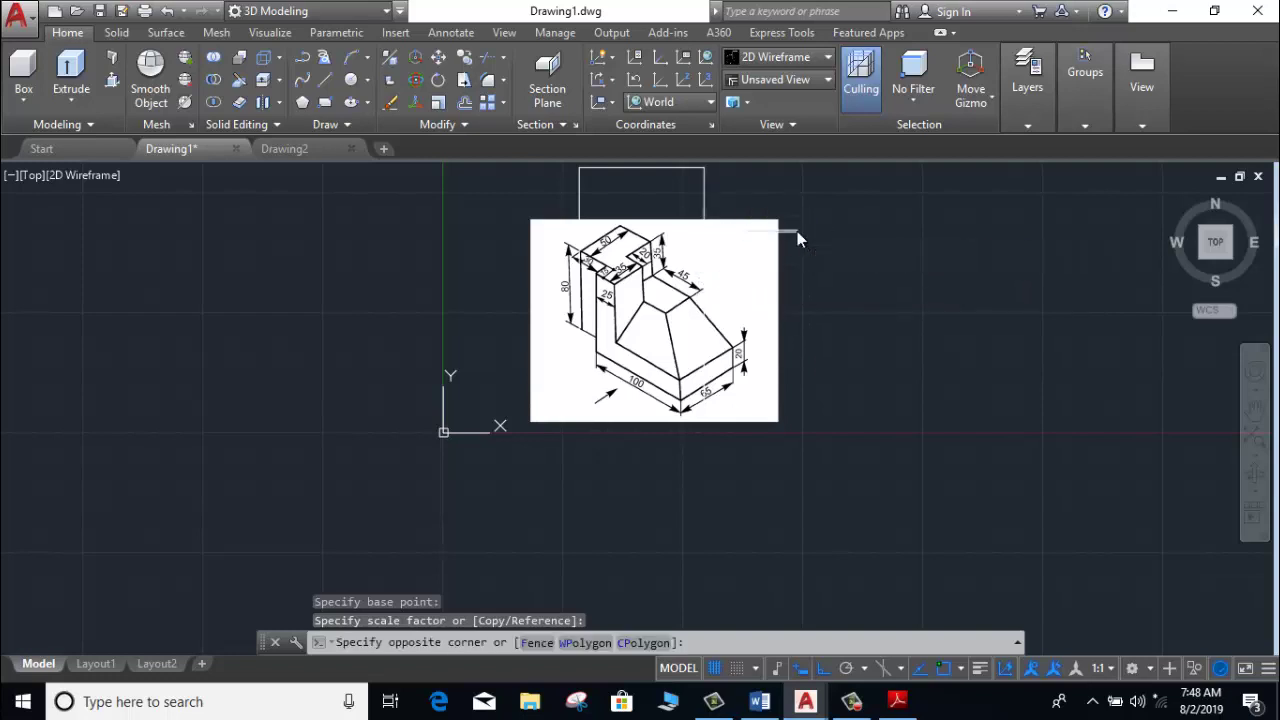
click(735, 237)
click(65, 36)
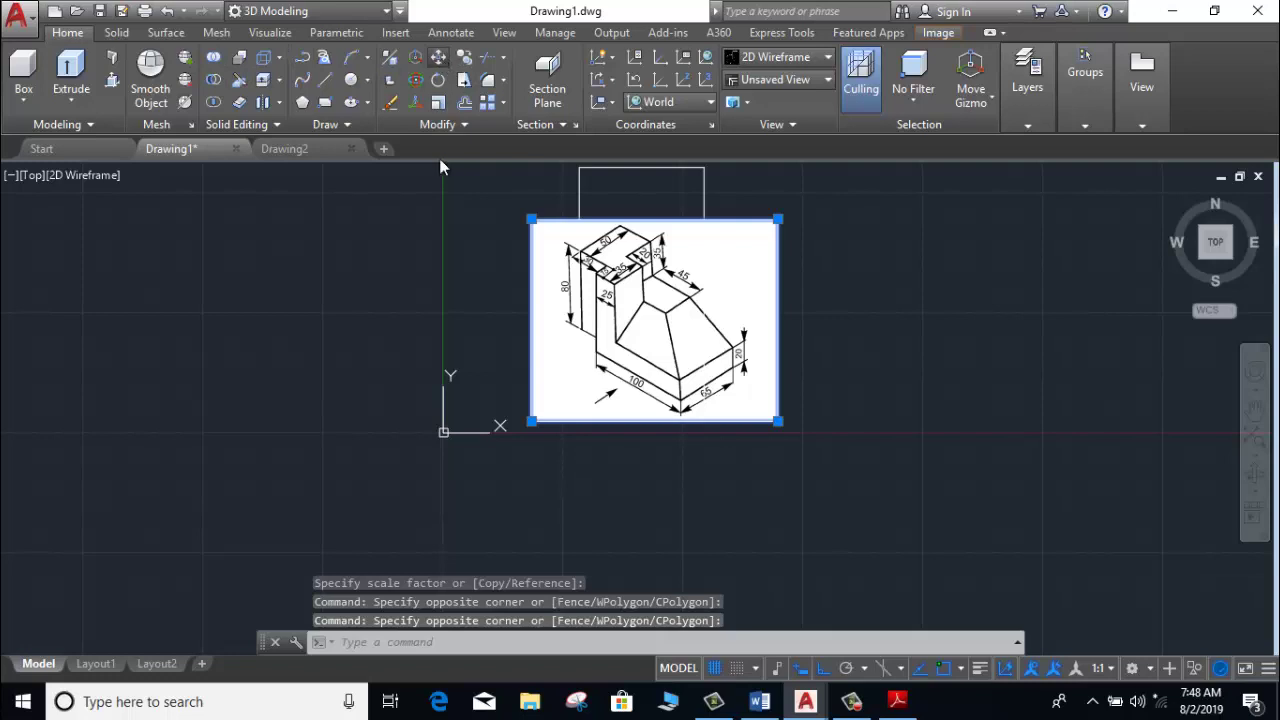
click(440, 363)
click(179, 365)
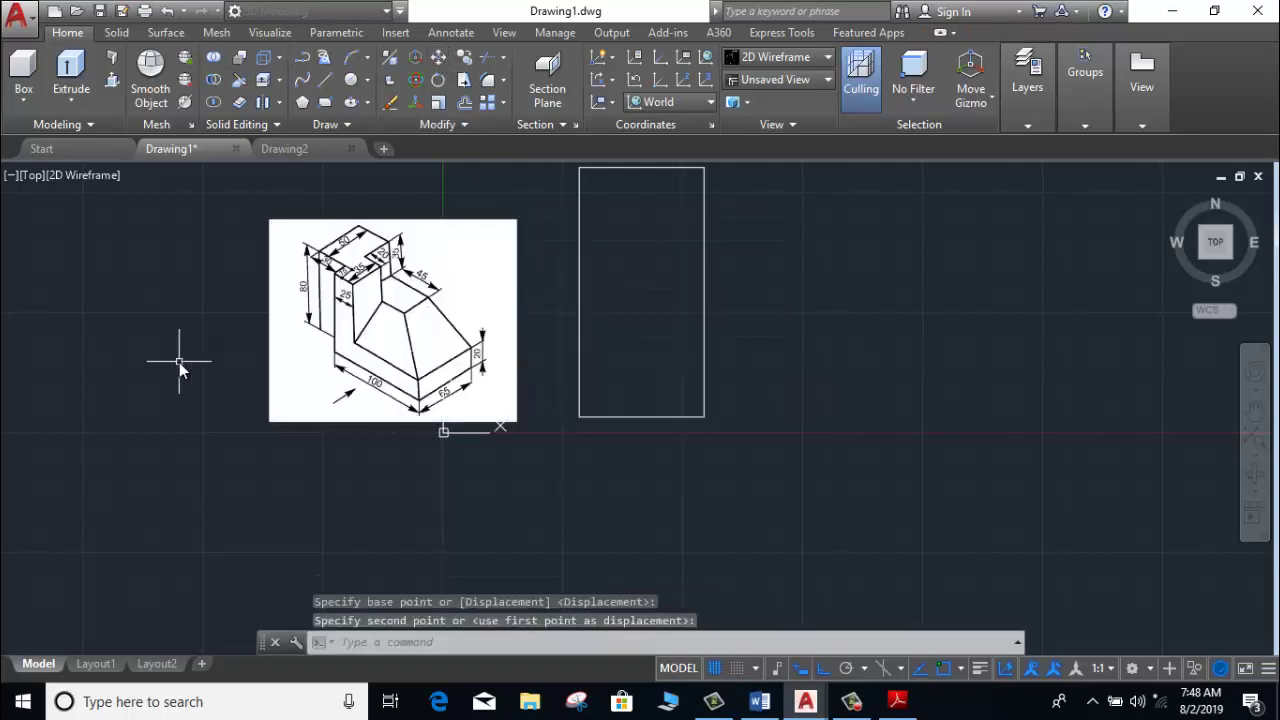
middle_drag(521, 366, 527, 442)
scroll(576, 379, up, 2)
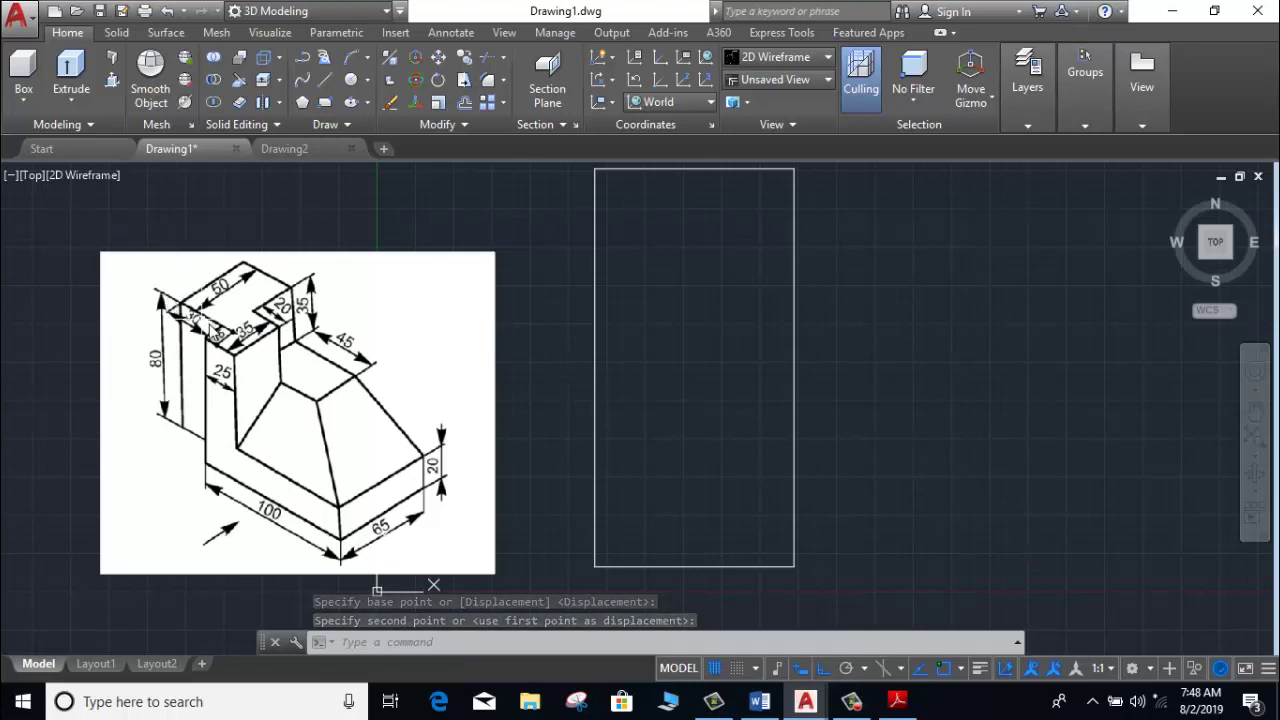
middle_drag(718, 425, 718, 467)
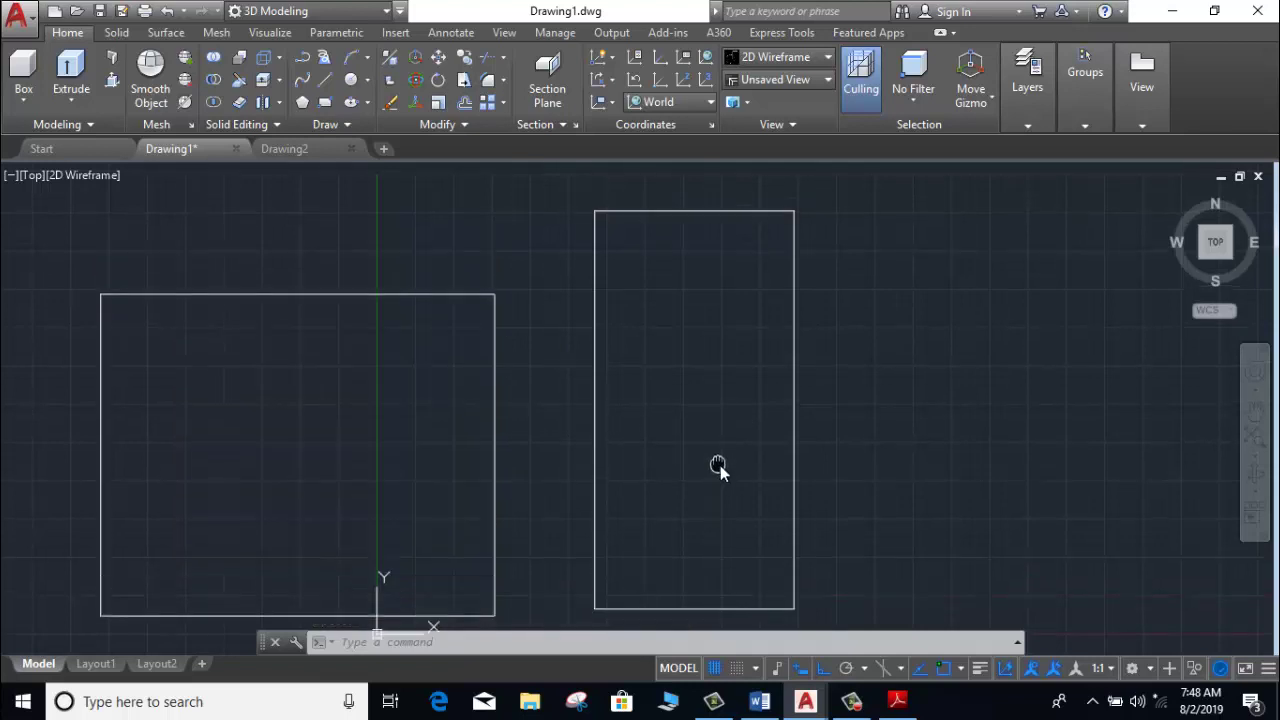
click(694, 214)
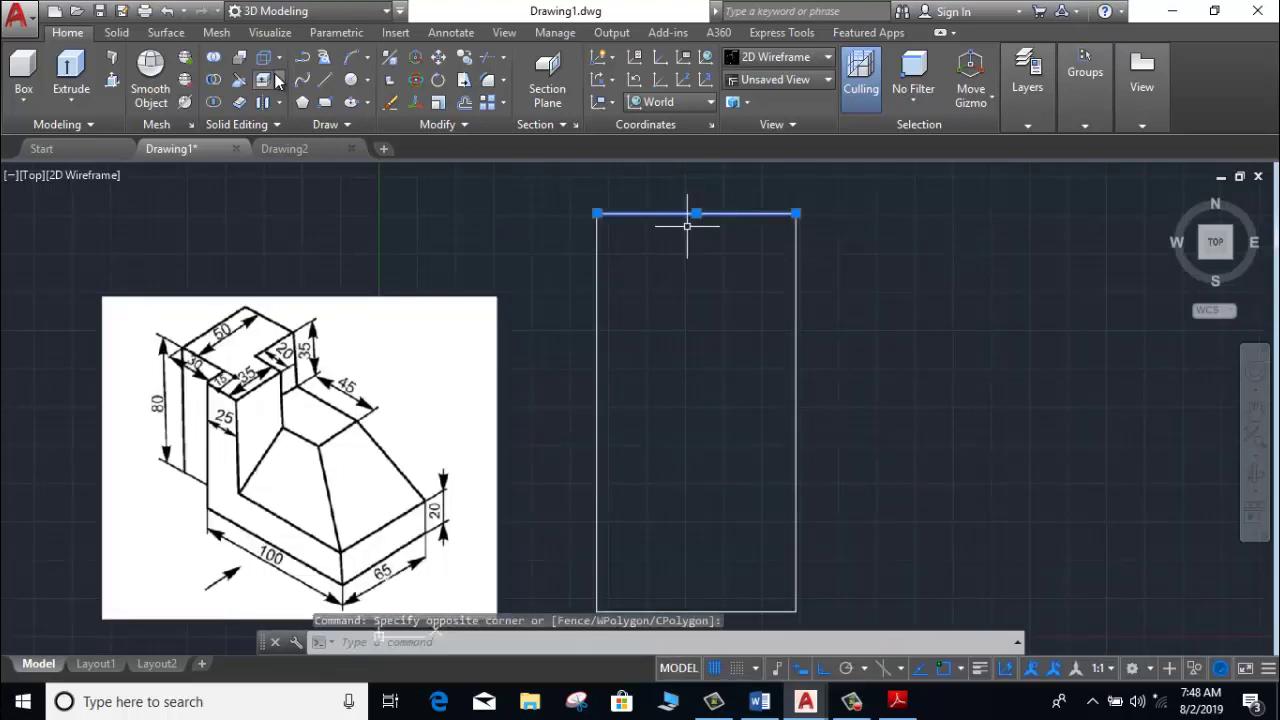
Offset the top edge down 30 and the left edge inward 15 and 35.
click(463, 106)
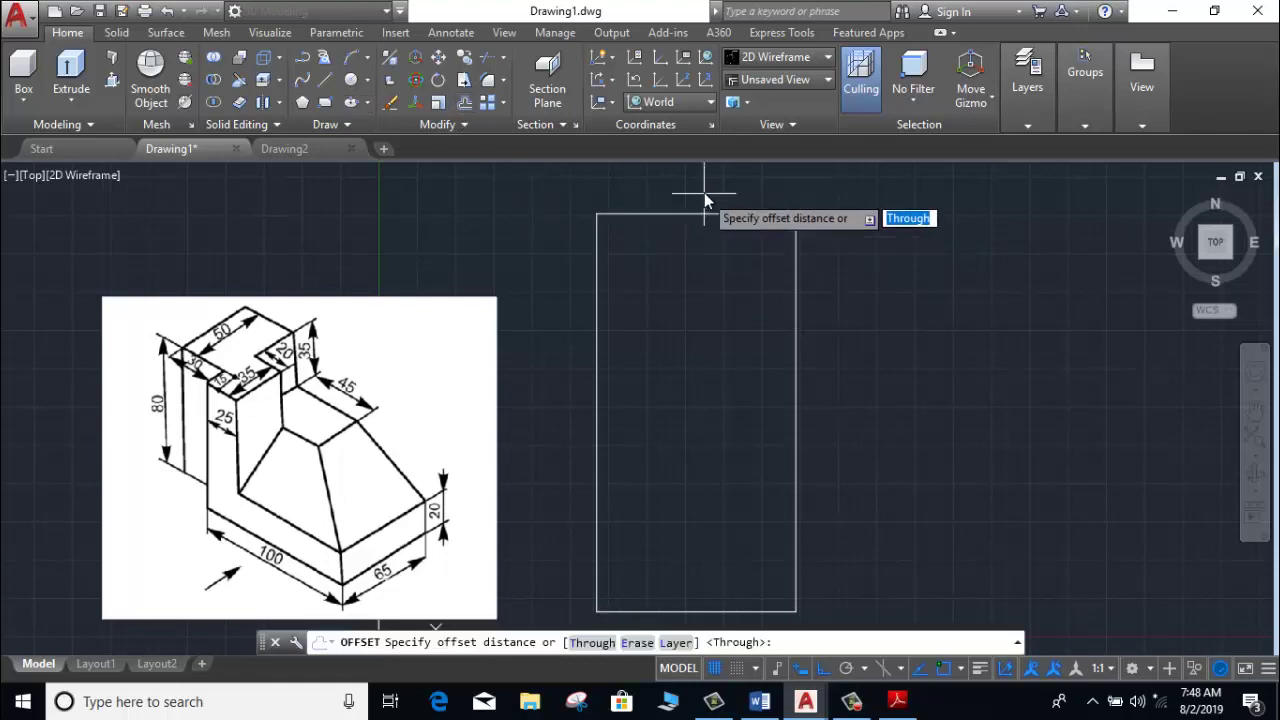
click(704, 194)
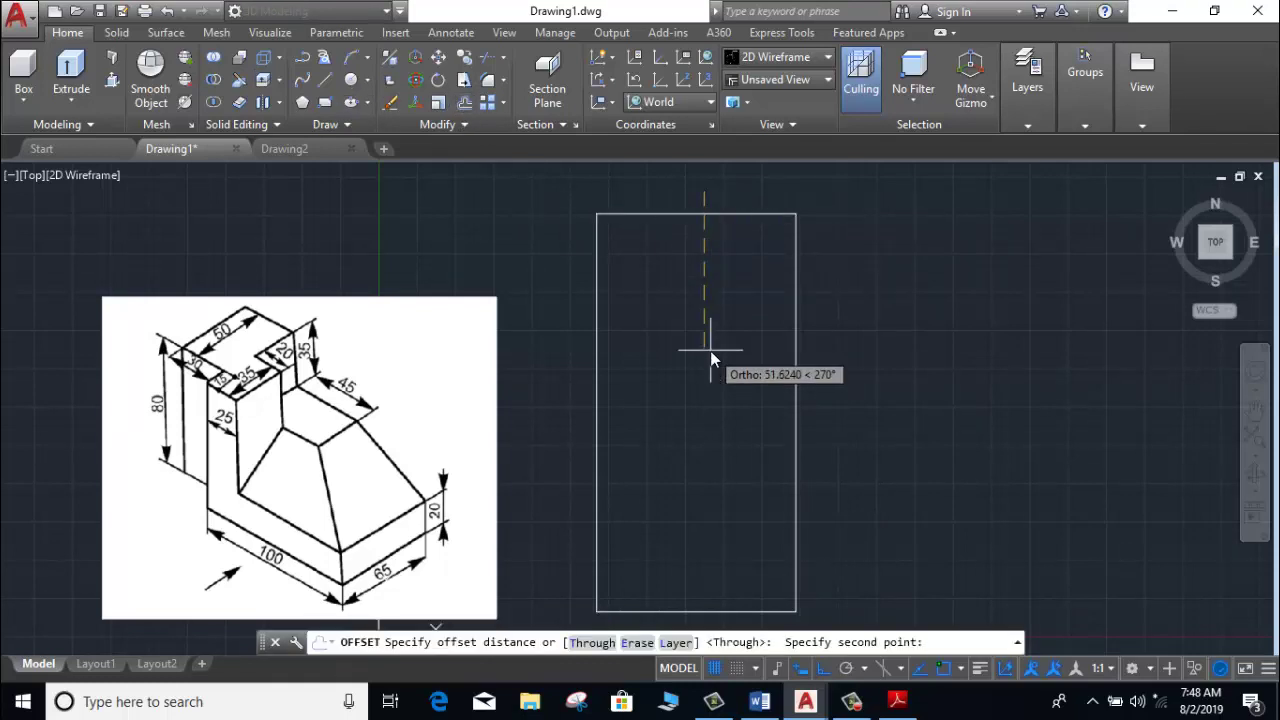
text(30)
key(Return)
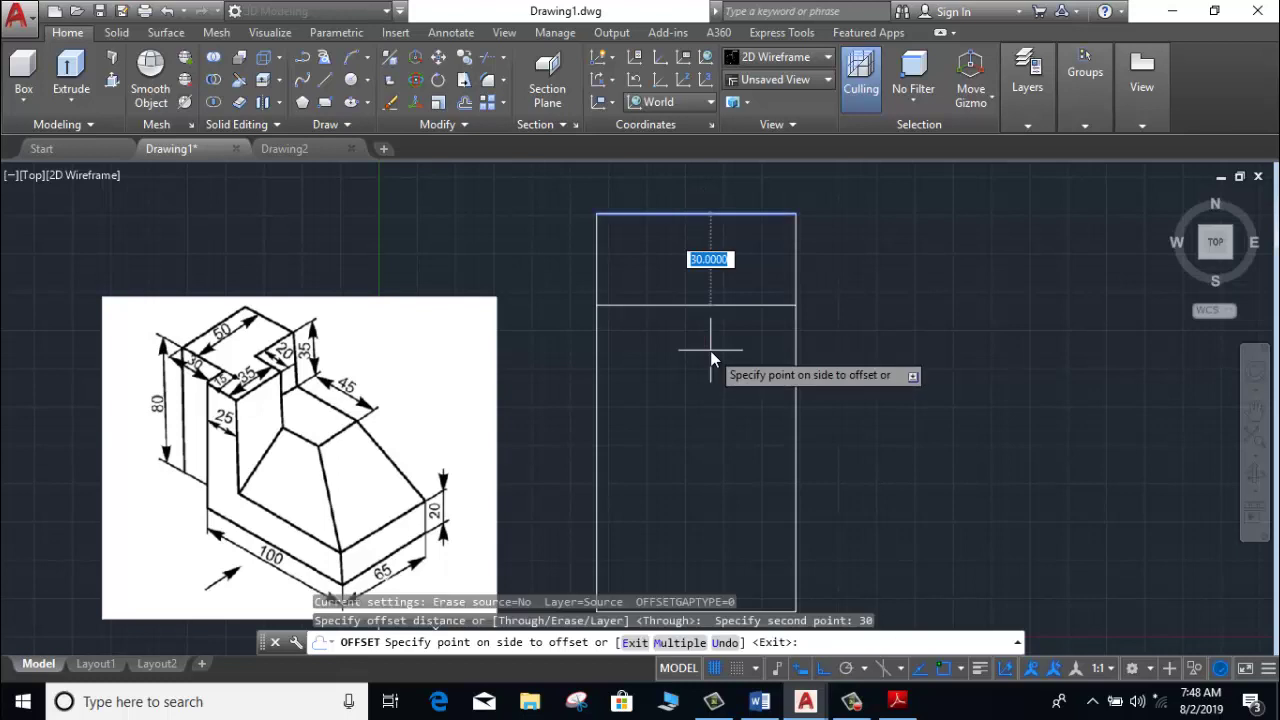
click(711, 358)
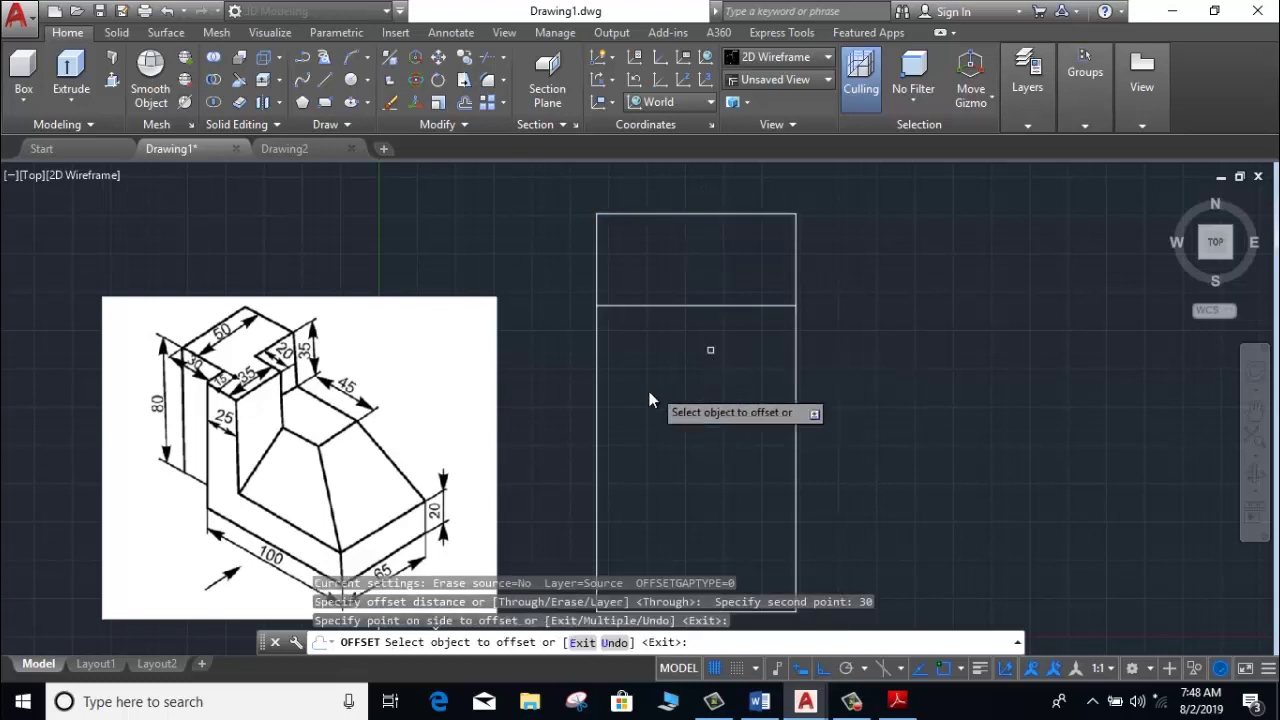
click(597, 400)
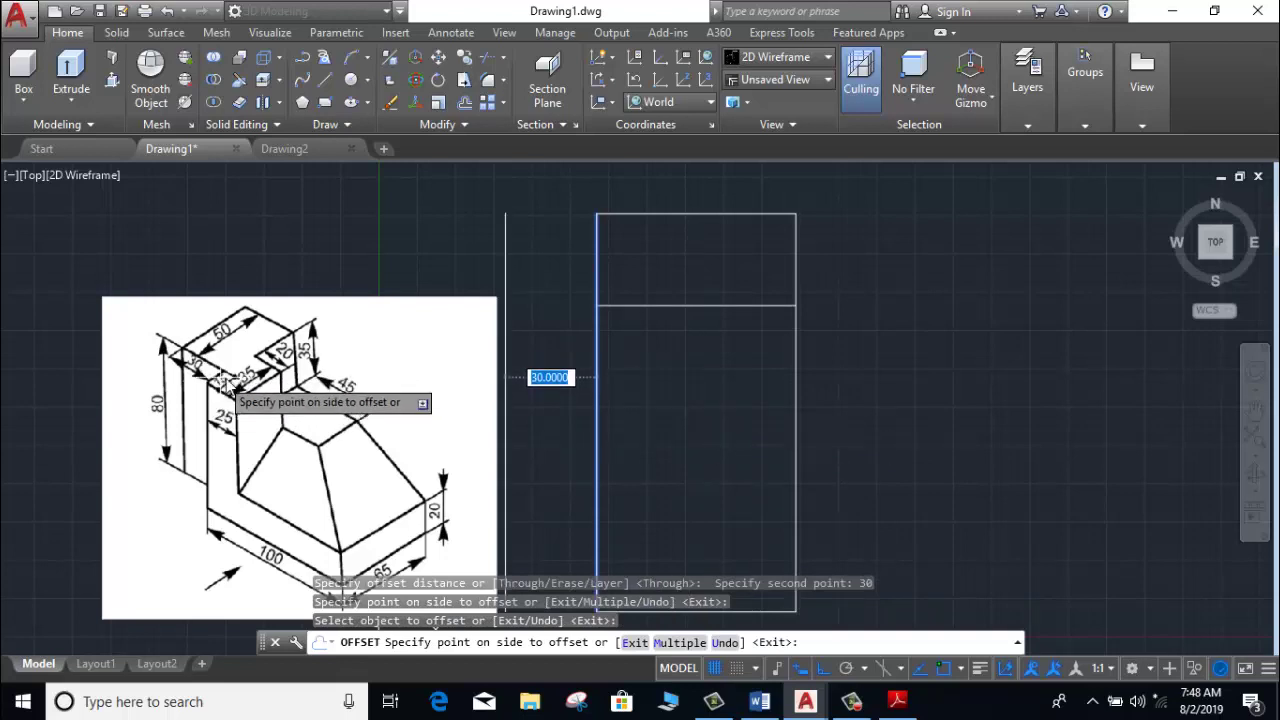
text(1)
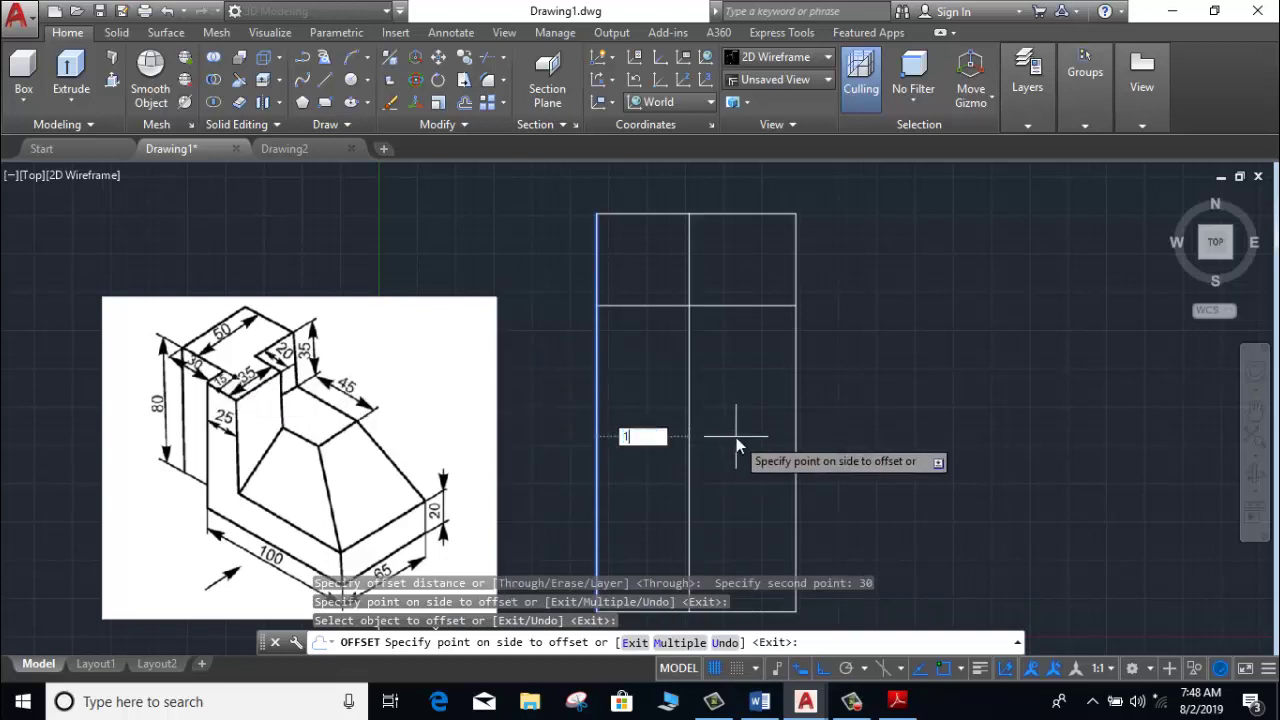
text(5)
key(Return)
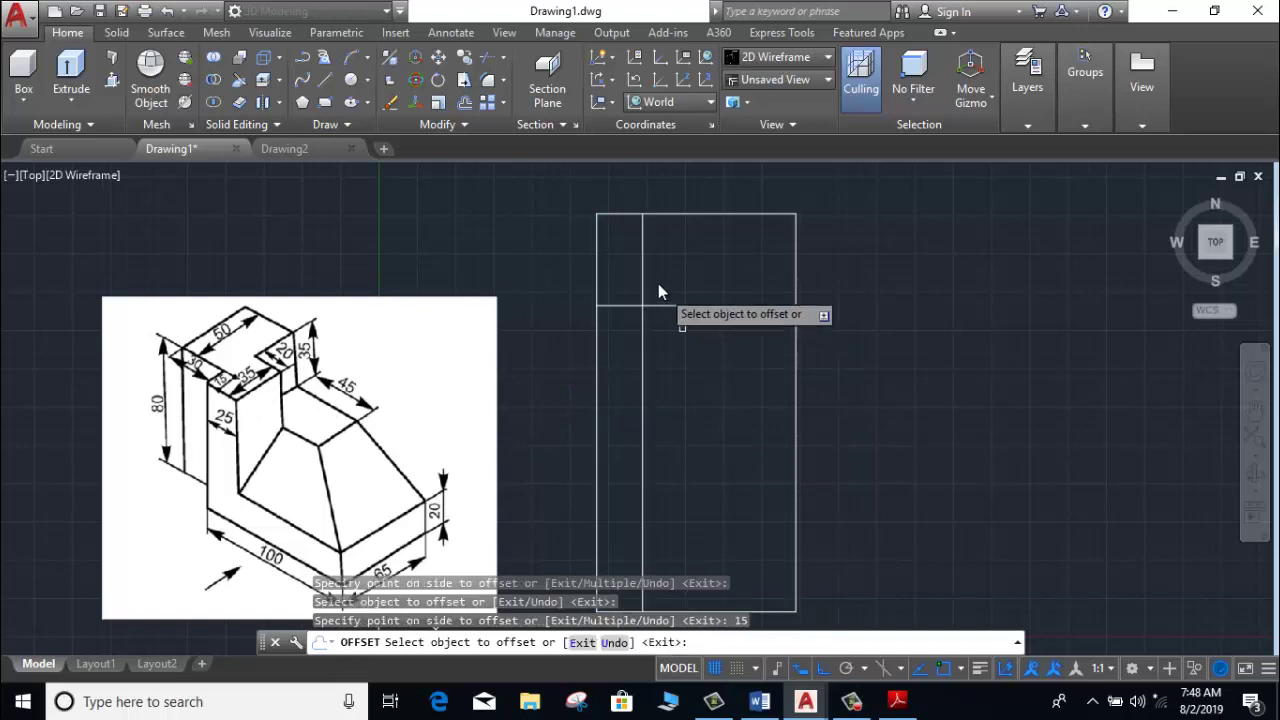
click(597, 454)
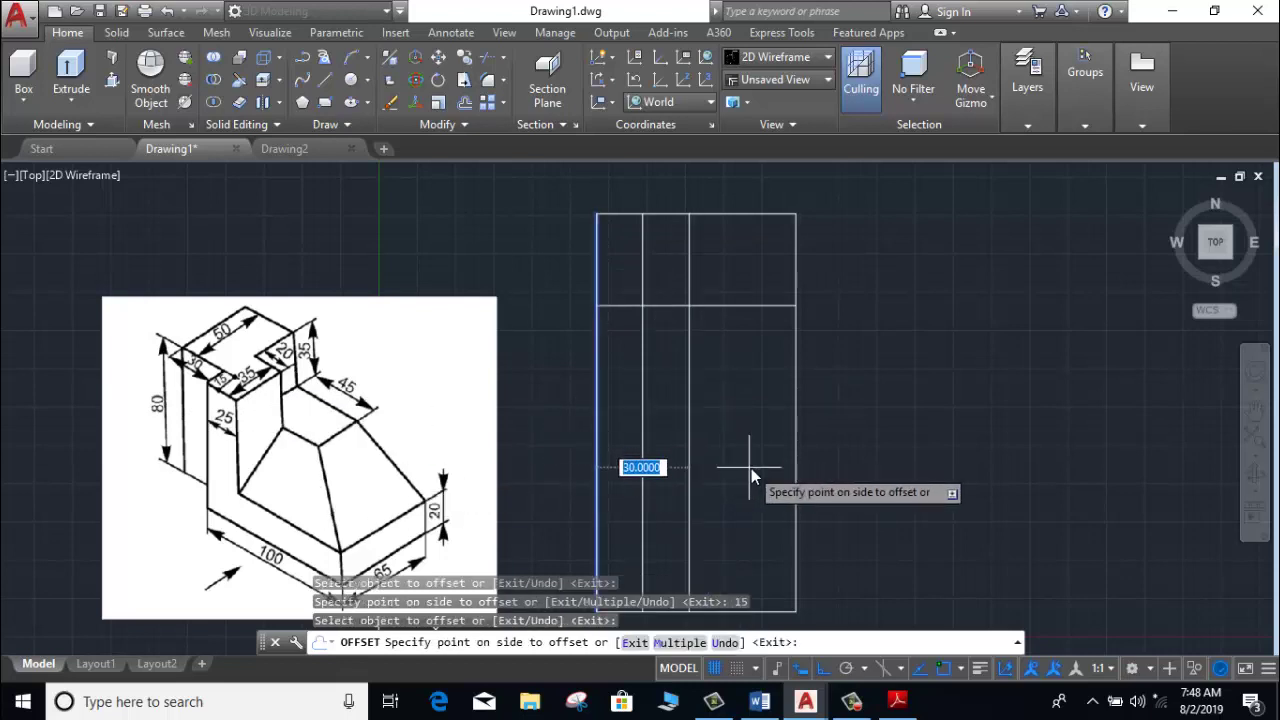
text(3)
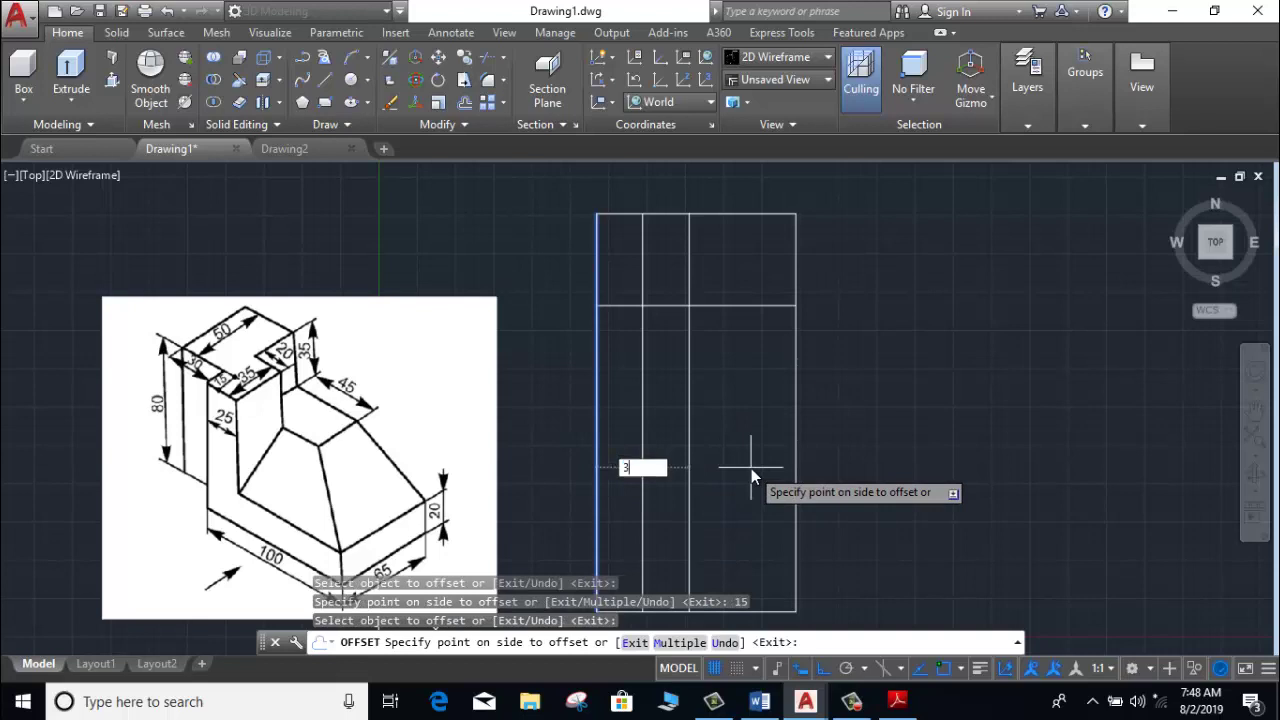
text(5)
key(Return)
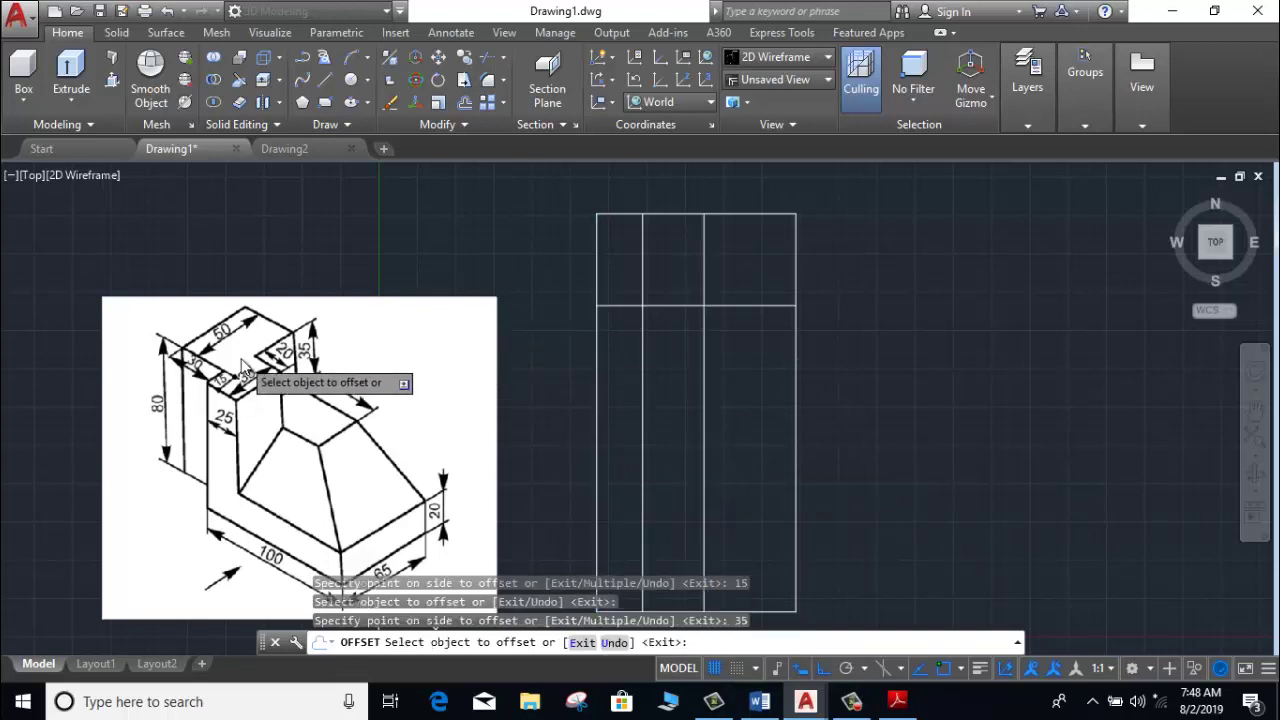
Add horizontal offset lines at 25 and 20 units apart, then end OFFSET.
scroll(290, 335, up, 2)
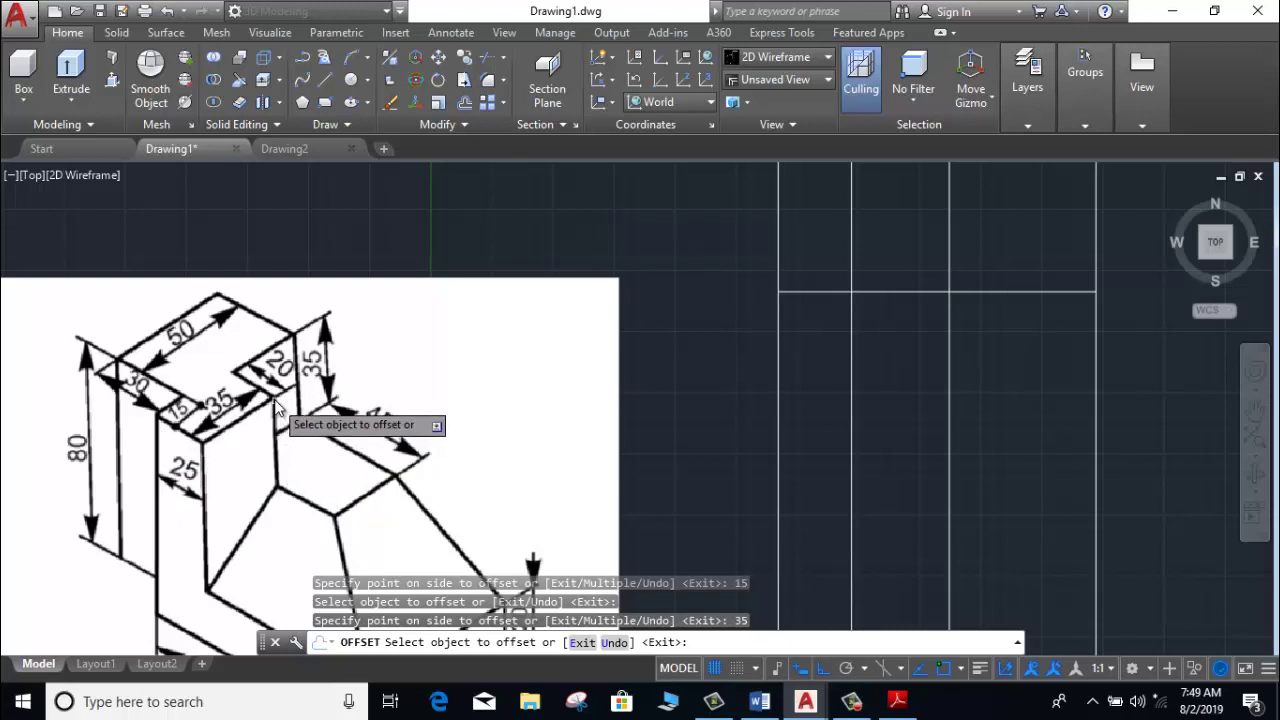
scroll(244, 372, down, 4)
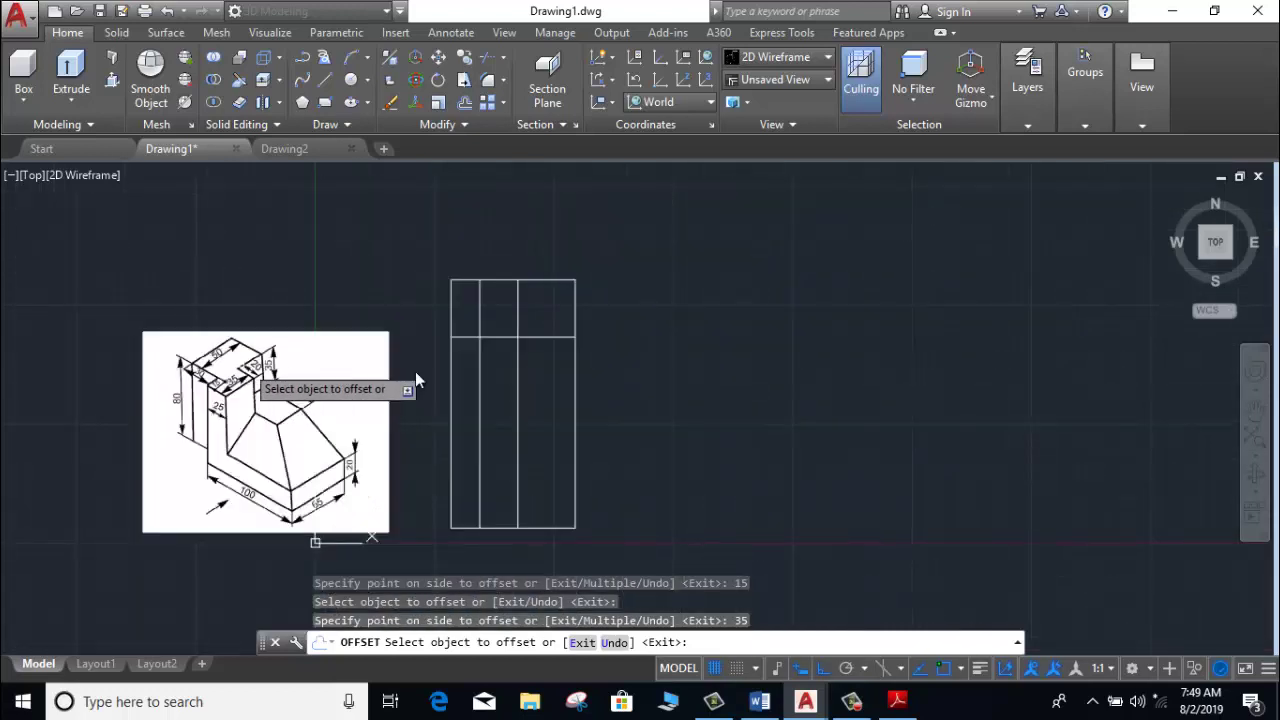
click(468, 338)
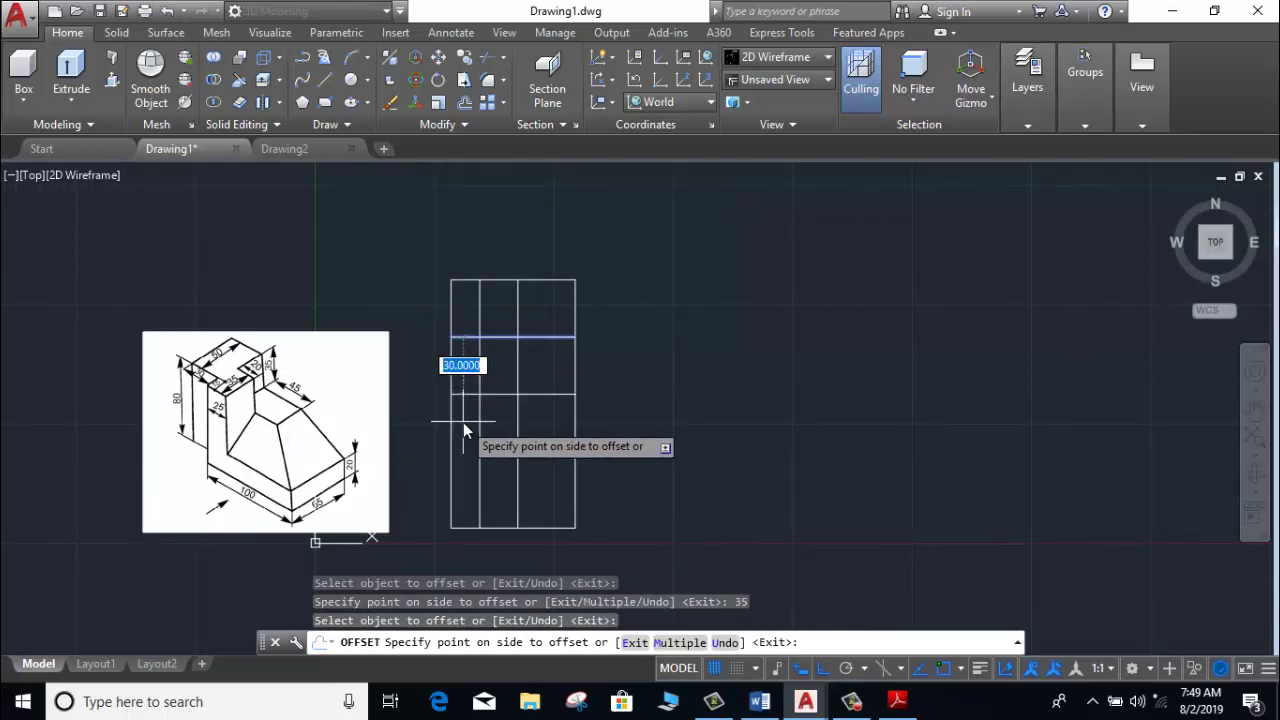
text(25)
key(Return)
click(463, 422)
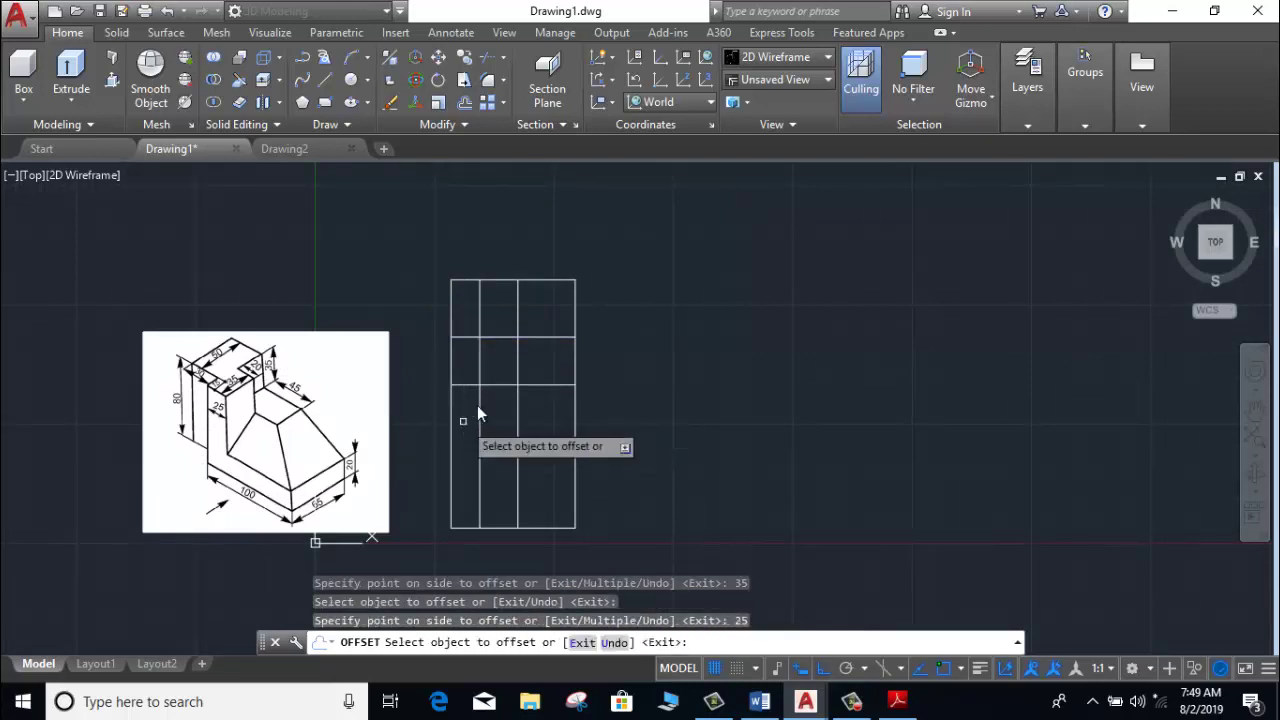
click(510, 384)
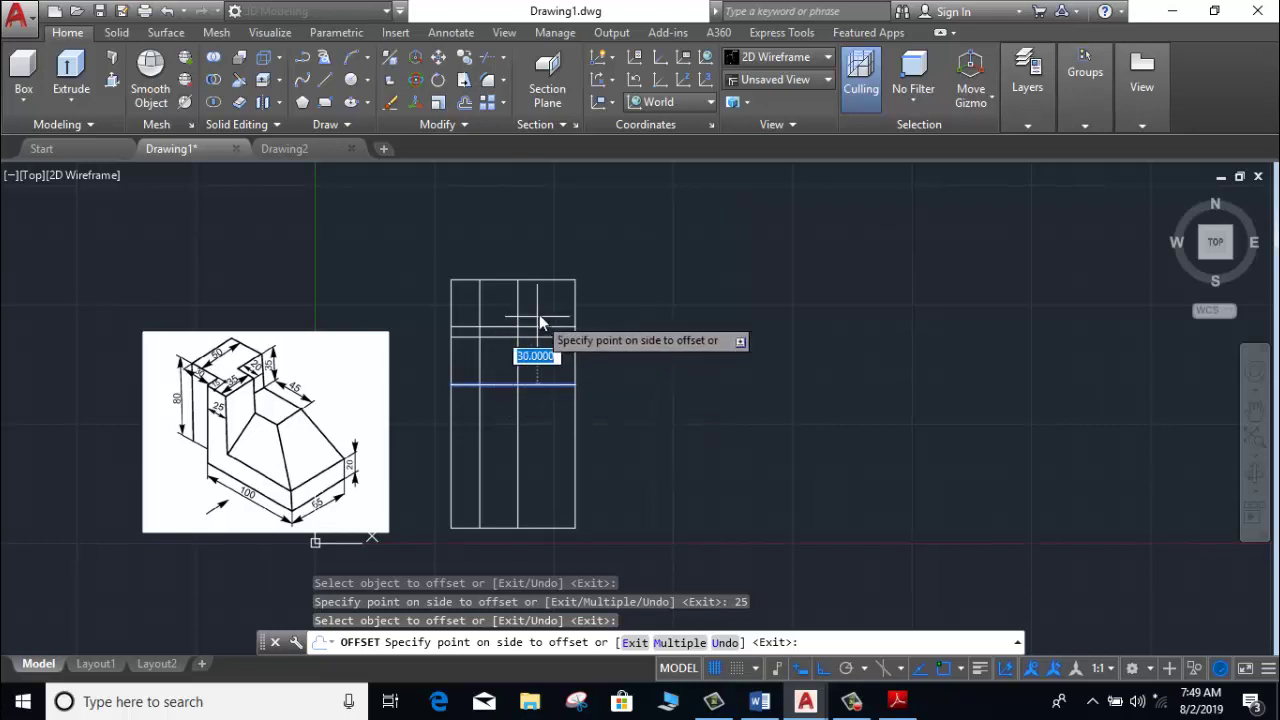
text(2)
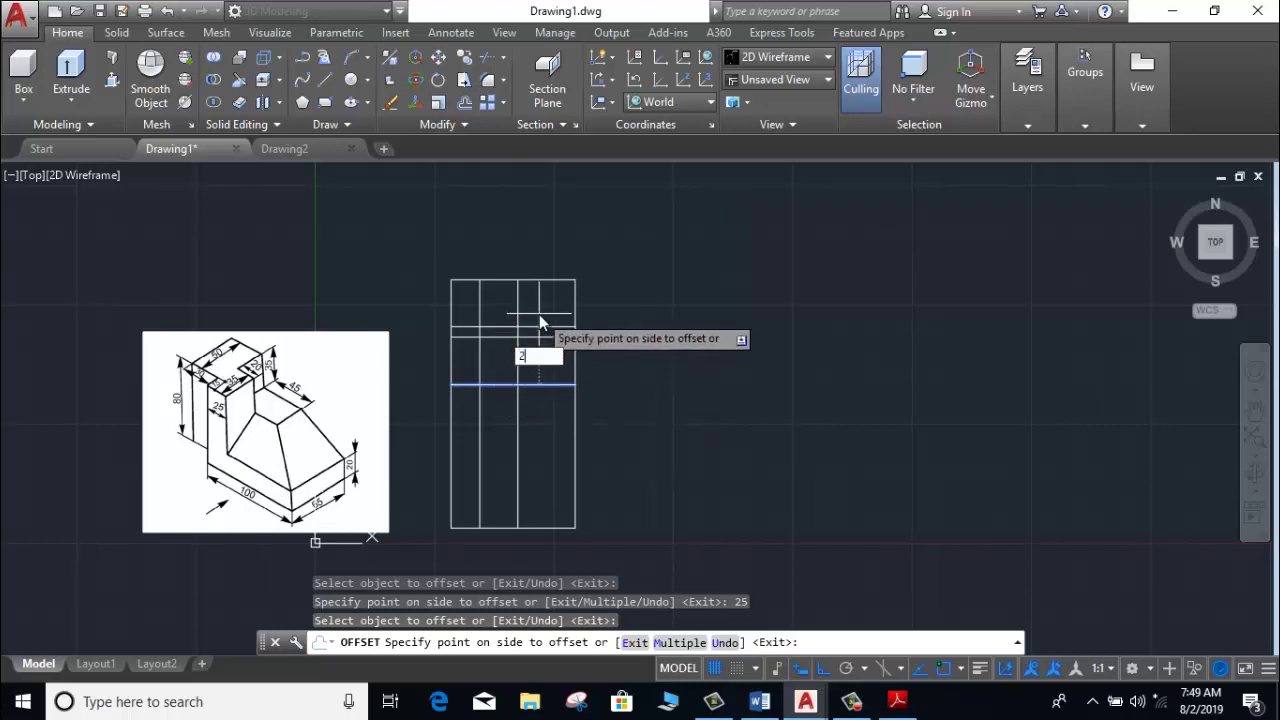
text(0)
key(Return)
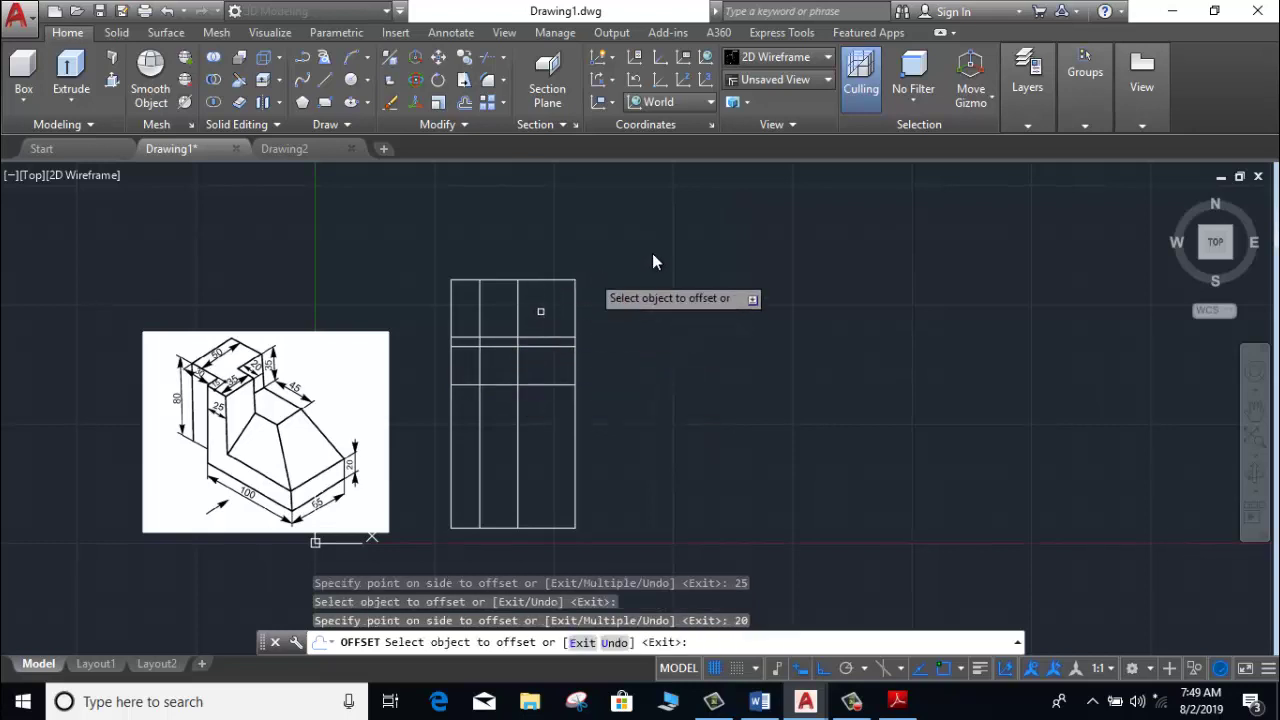
right_click(688, 234)
click(728, 268)
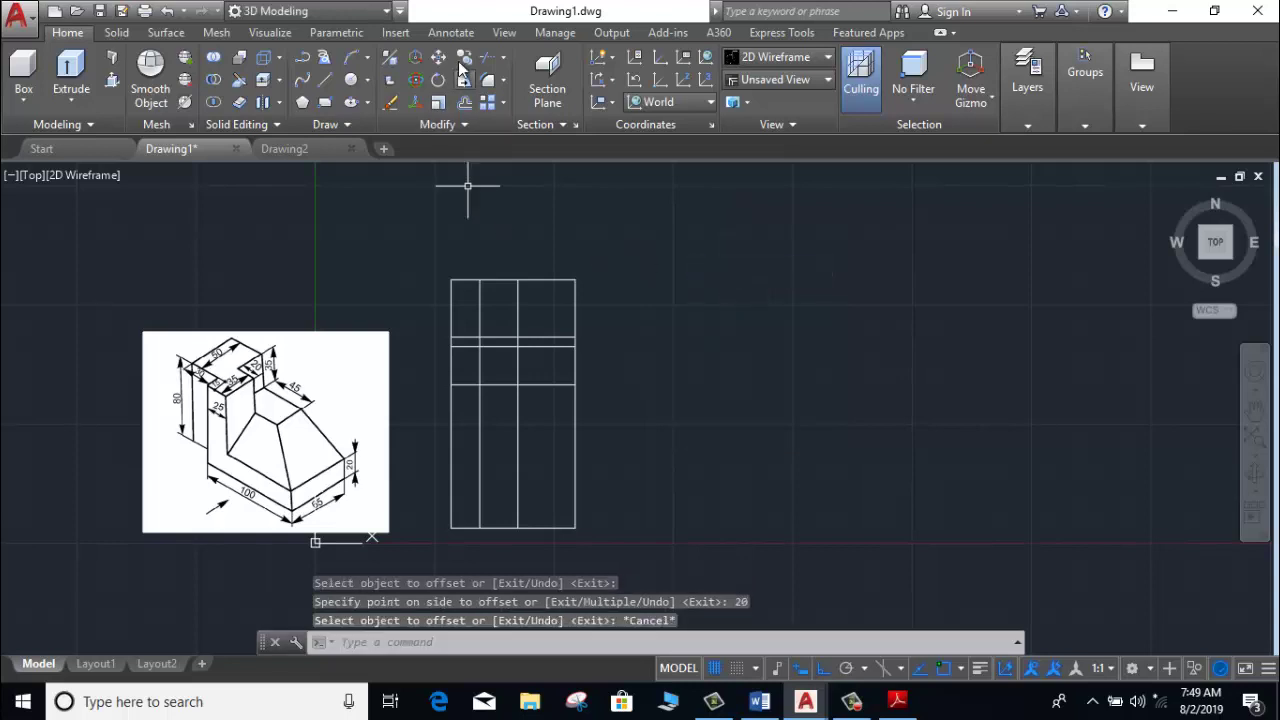
Trim the grid using all edges as cutting edges, clearing the first extra segments.
click(487, 60)
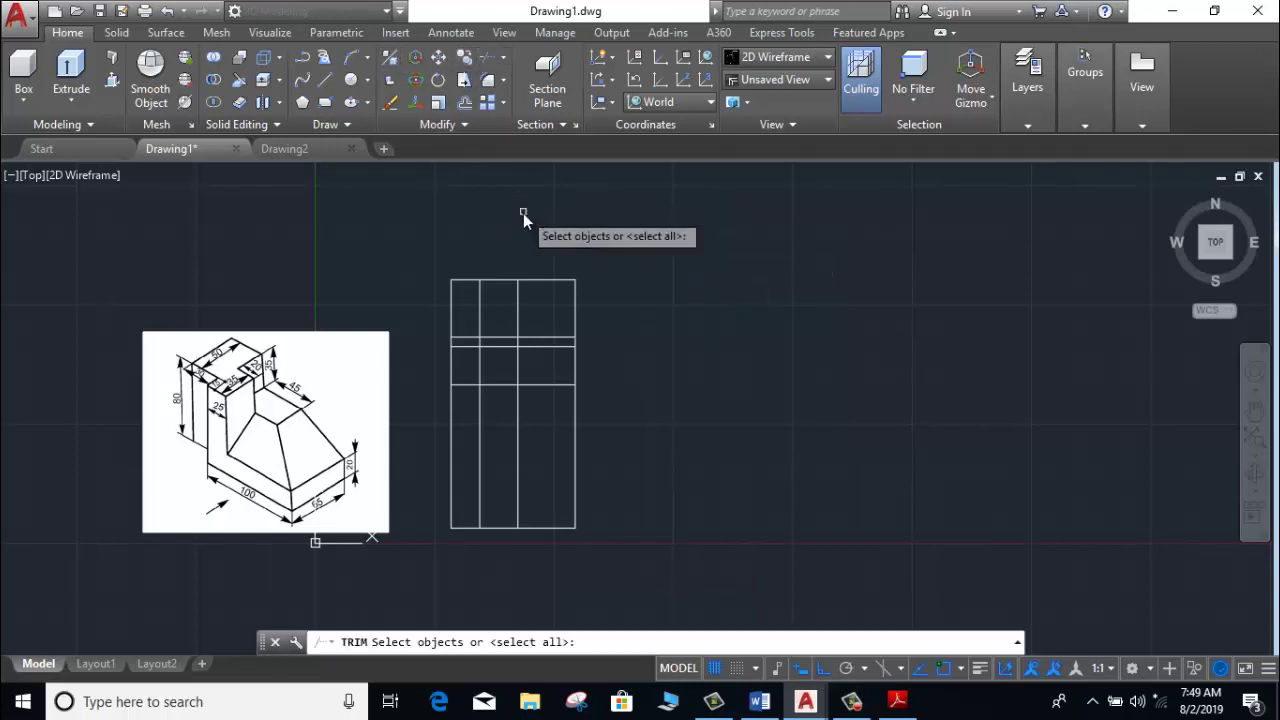
key(Return)
click(461, 246)
click(422, 320)
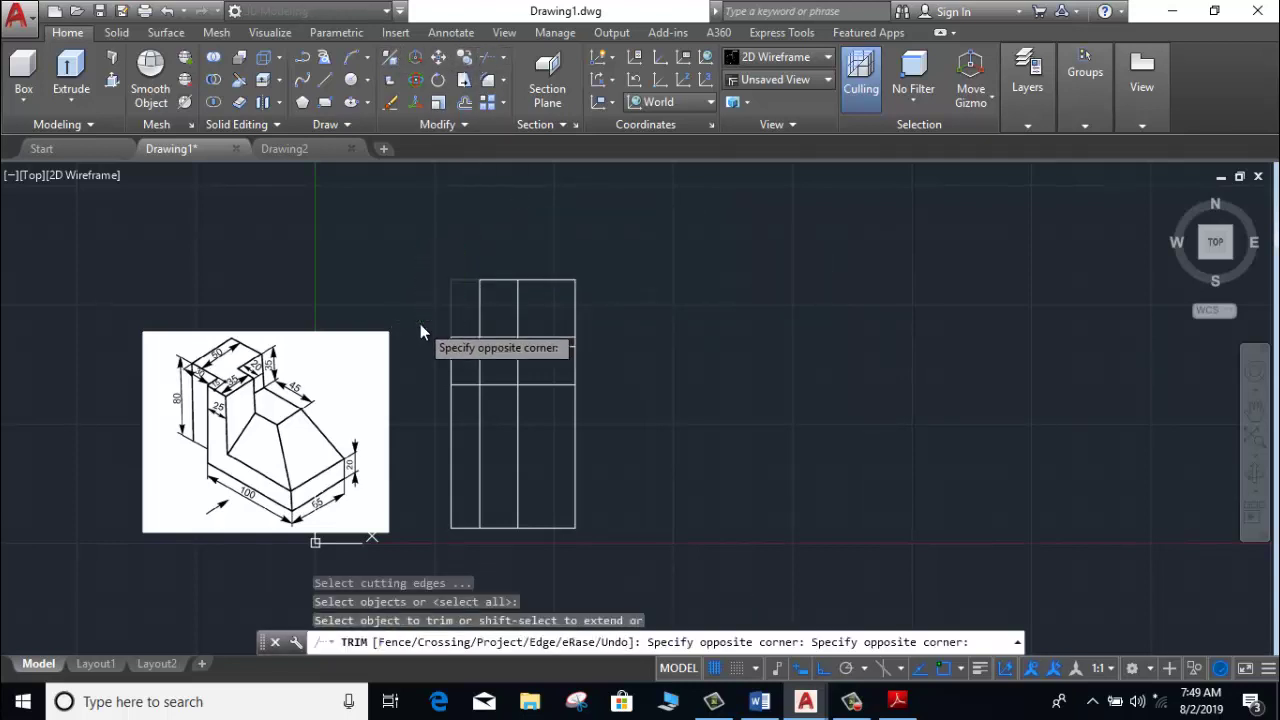
click(534, 298)
click(503, 320)
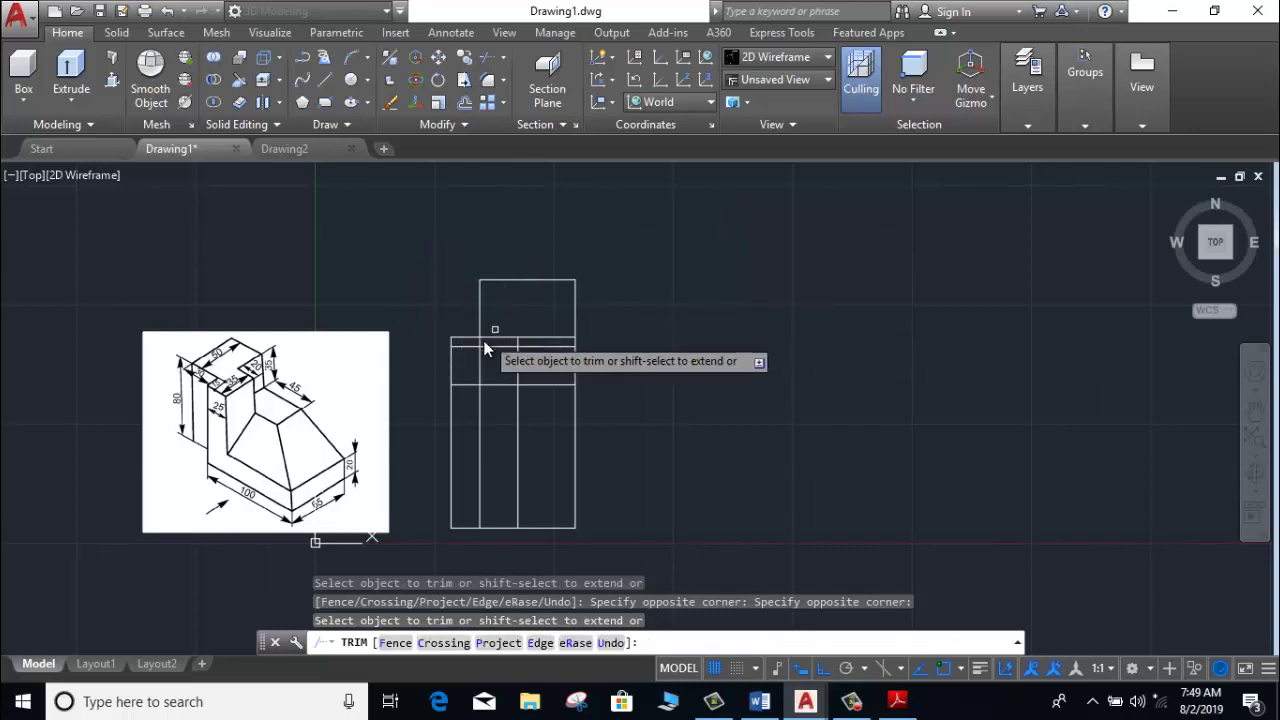
scroll(503, 330, up, 2)
middle_drag(440, 362, 599, 340)
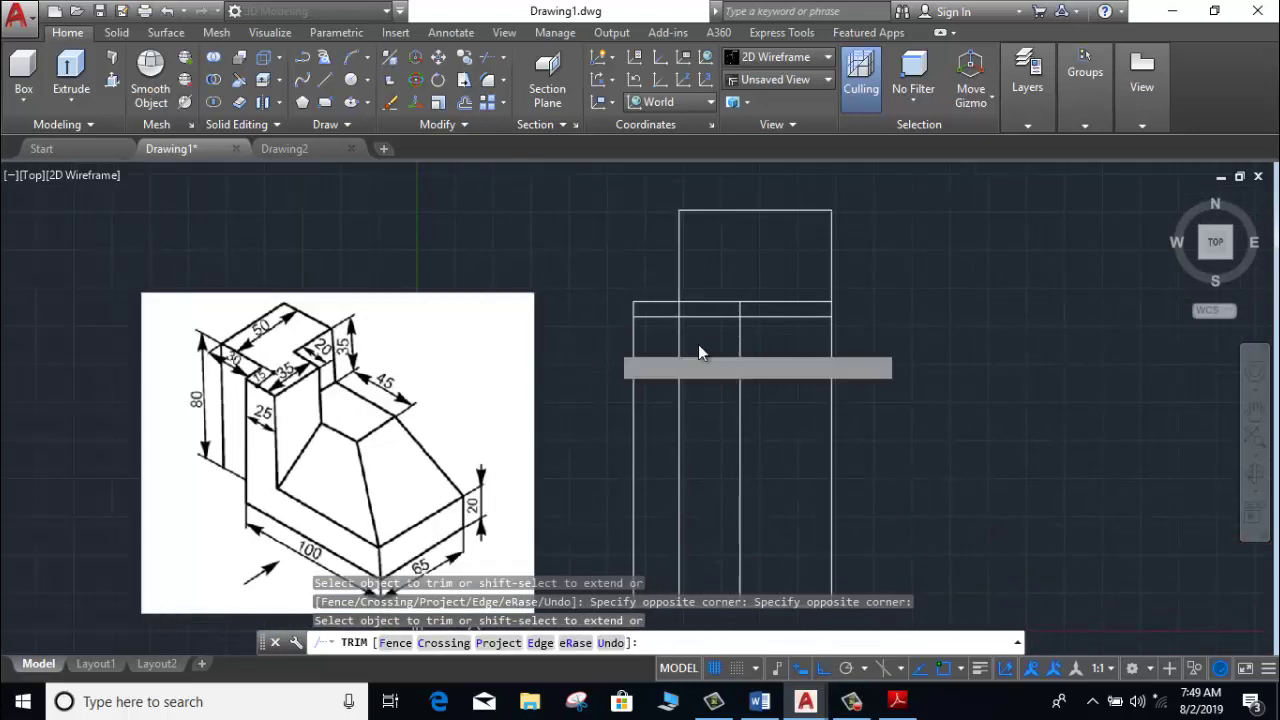
Trim the remaining stray top, short and vertical segments around the step.
click(786, 301)
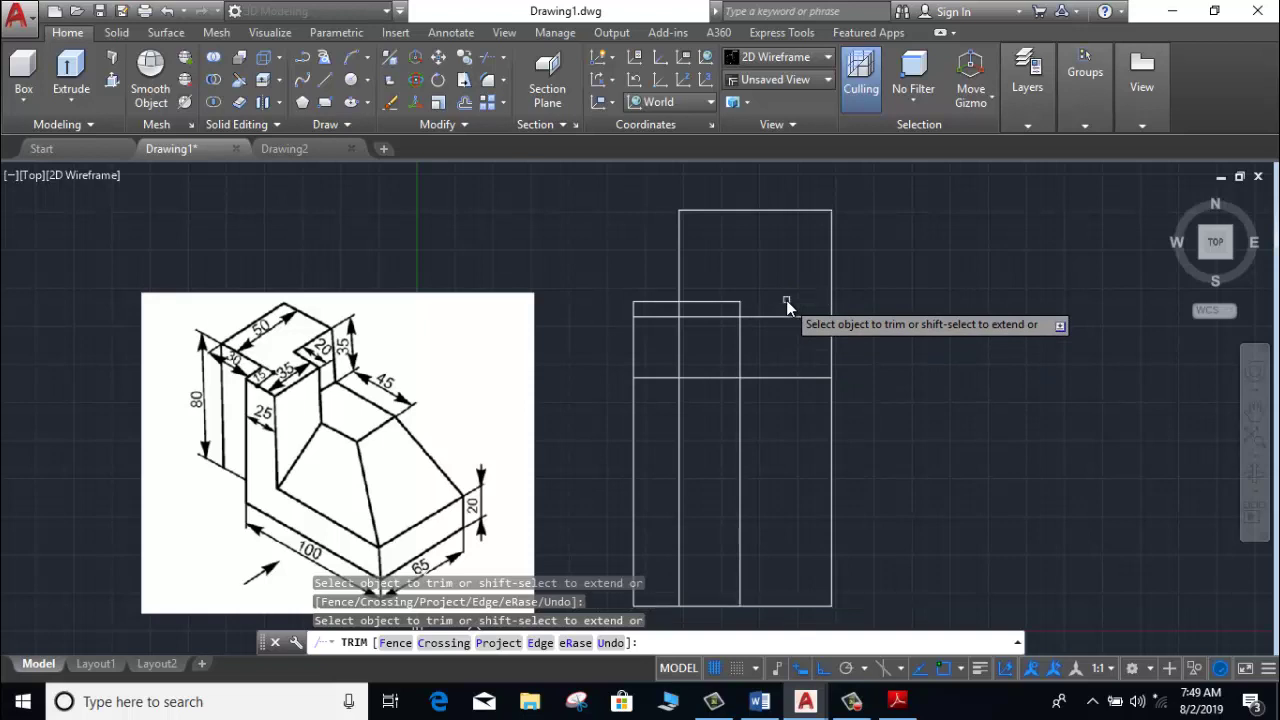
click(730, 302)
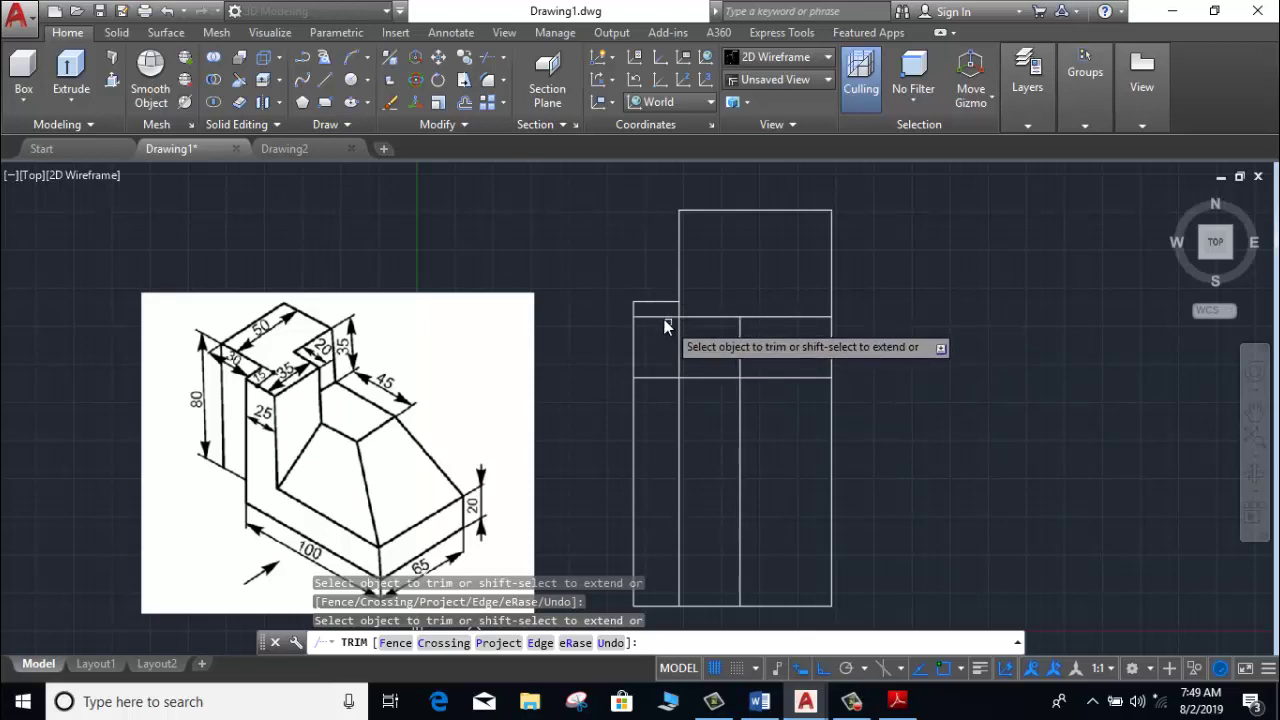
click(677, 316)
click(675, 312)
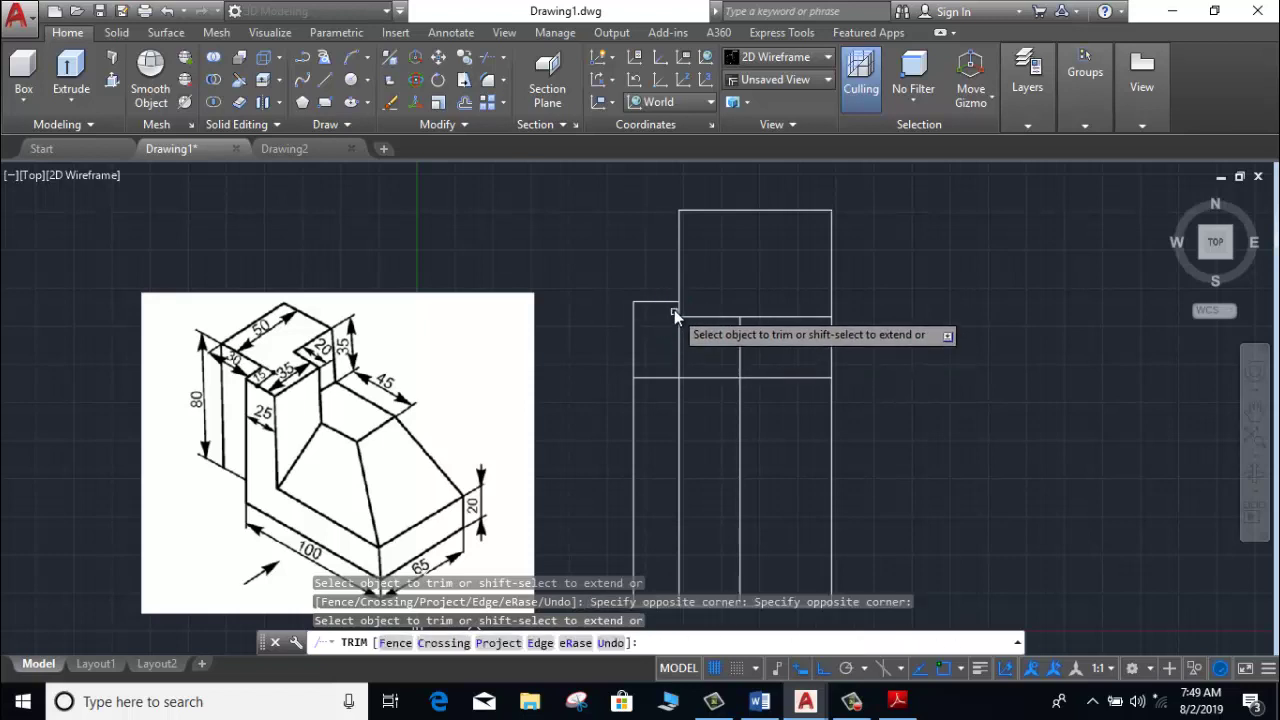
click(700, 314)
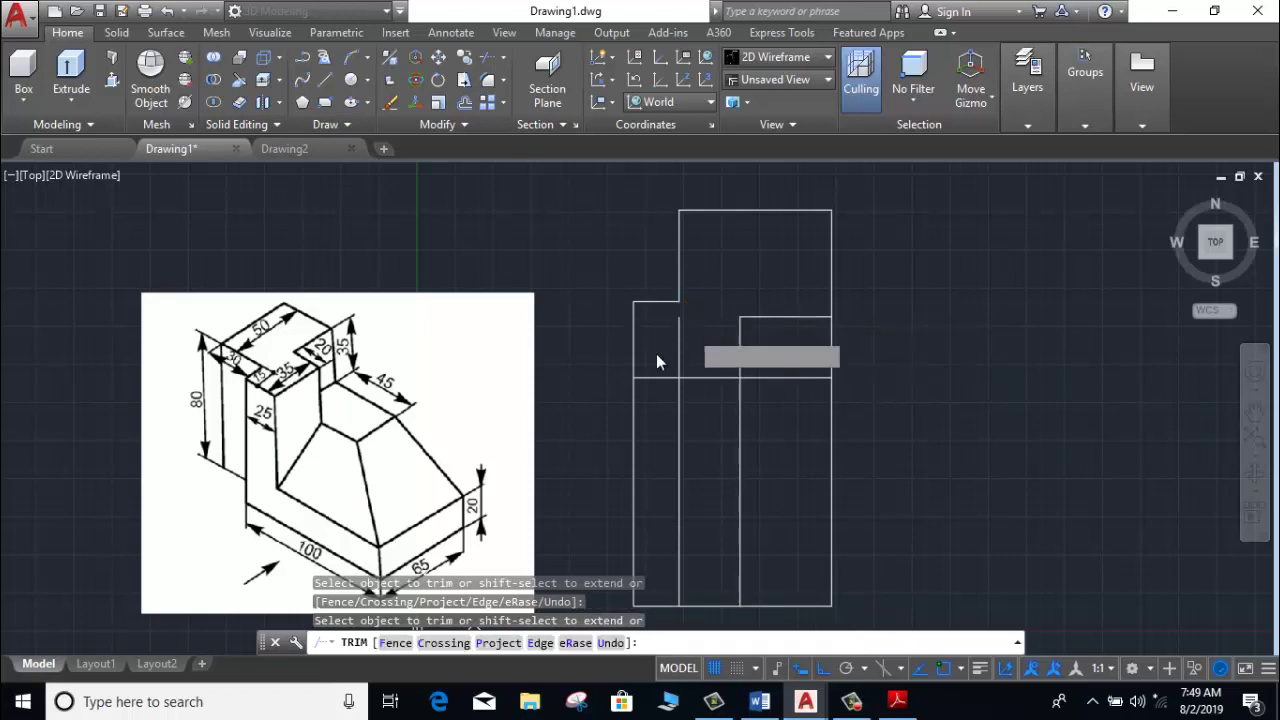
click(652, 370)
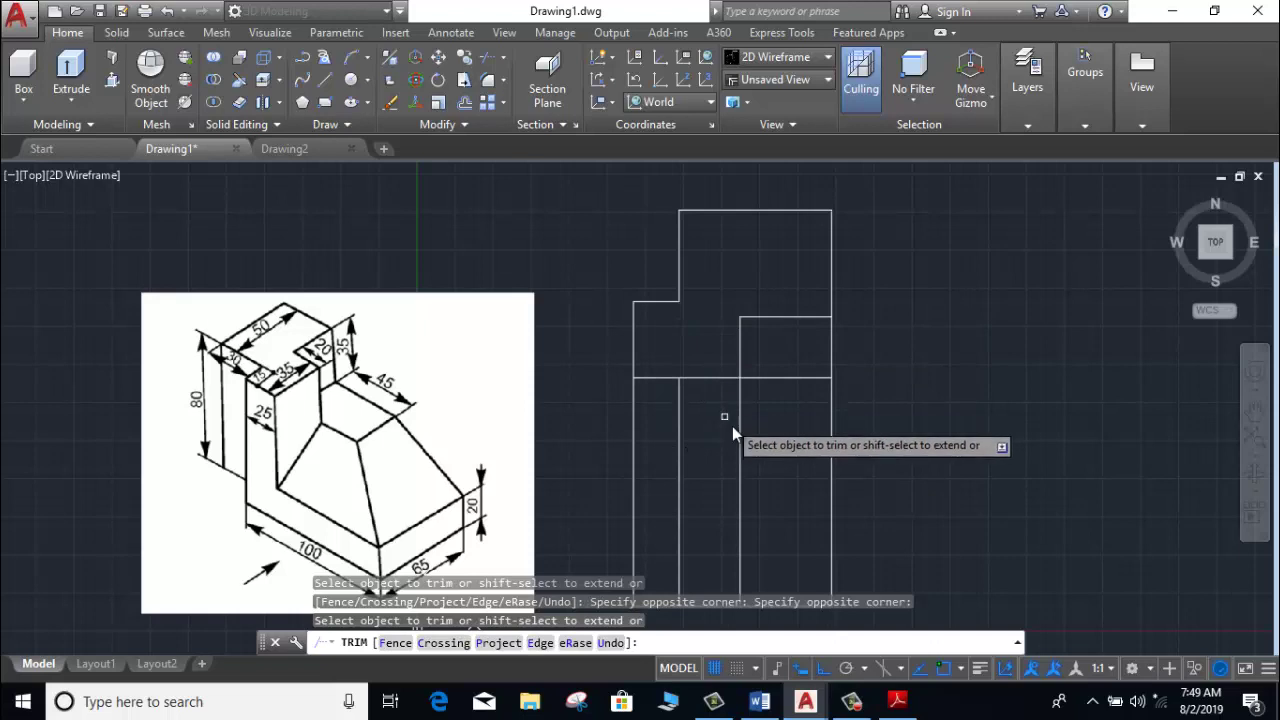
click(740, 438)
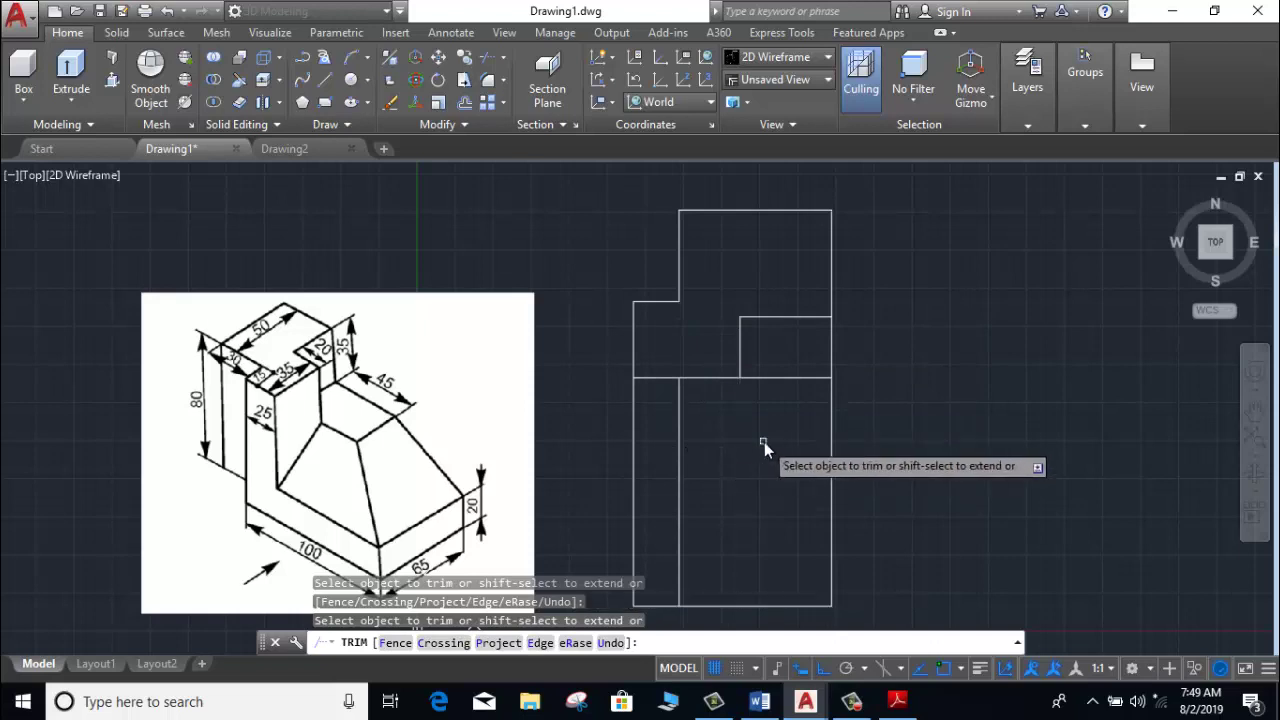
middle_drag(764, 442, 786, 406)
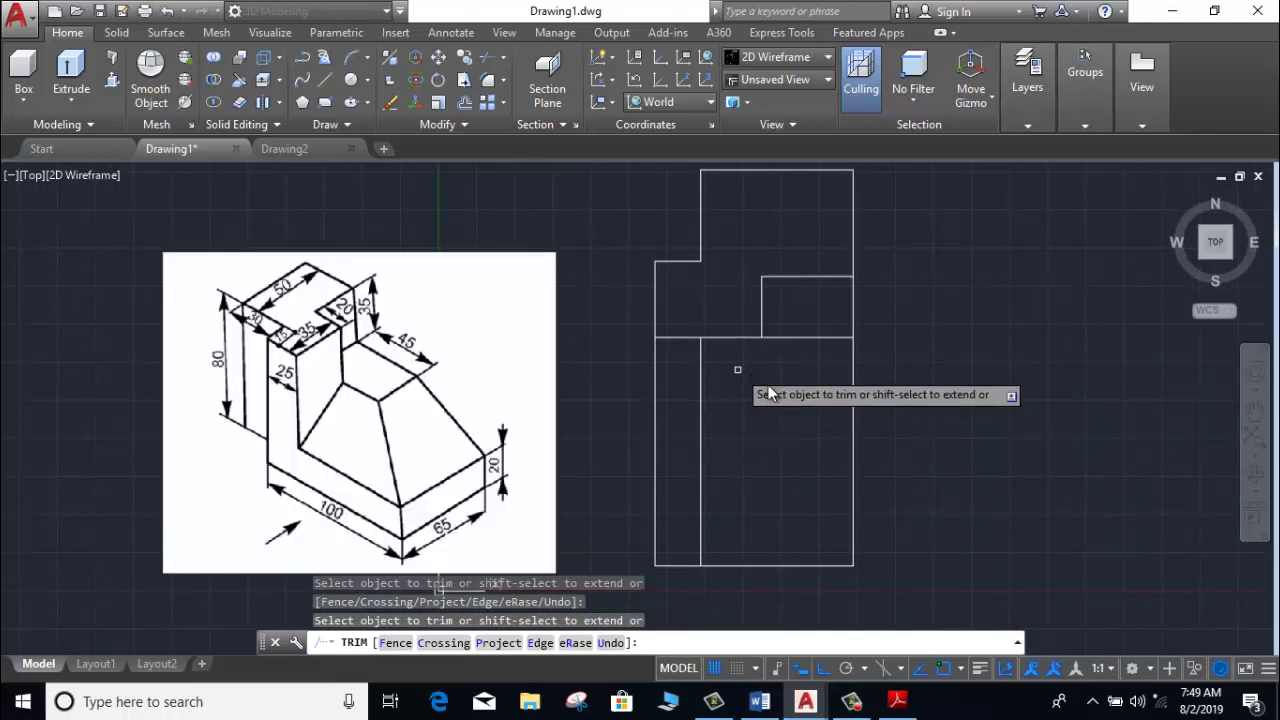
key(Escape)
Erase the leftover vertical line and recentre the outline.
click(718, 392)
click(677, 407)
right_click(720, 392)
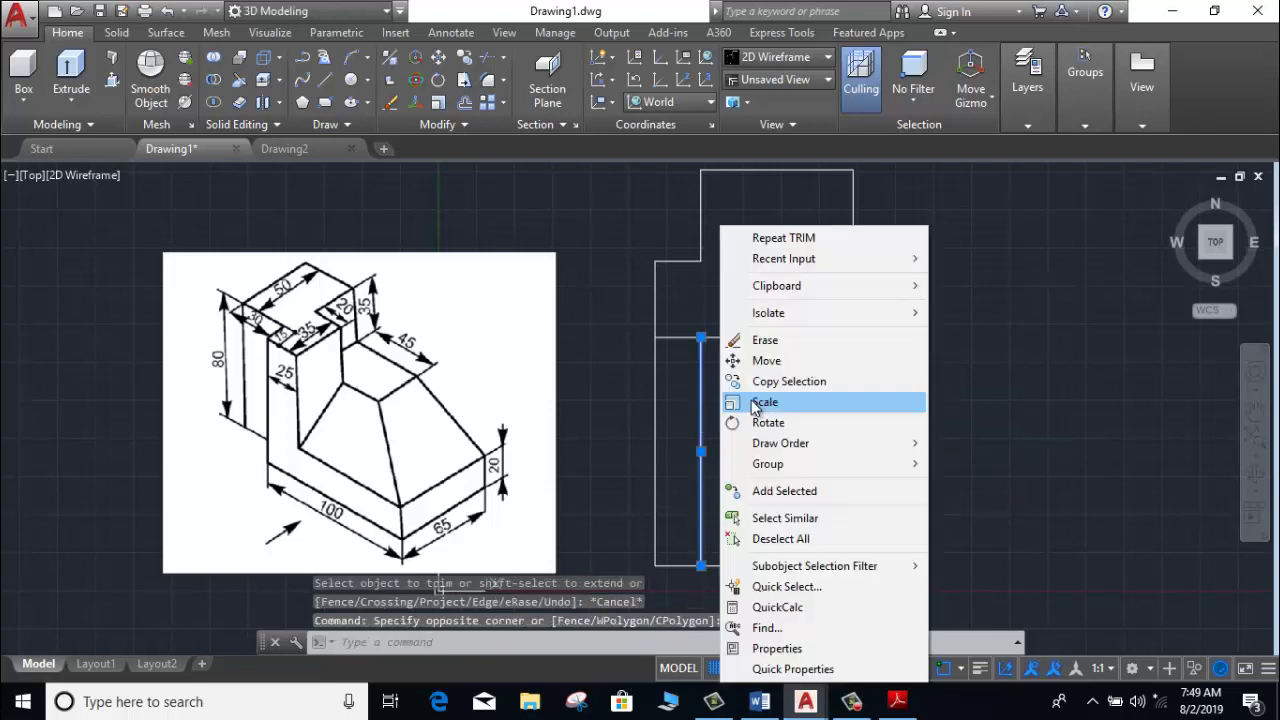
click(752, 340)
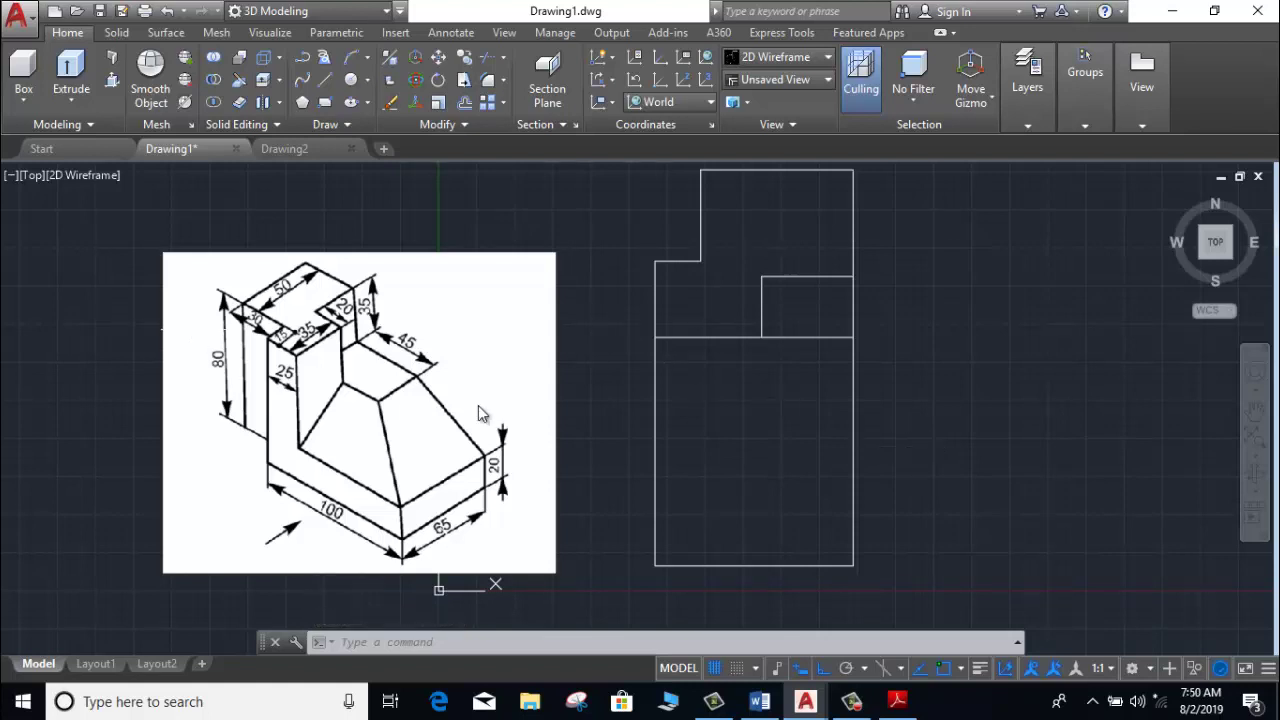
middle_drag(700, 300, 701, 326)
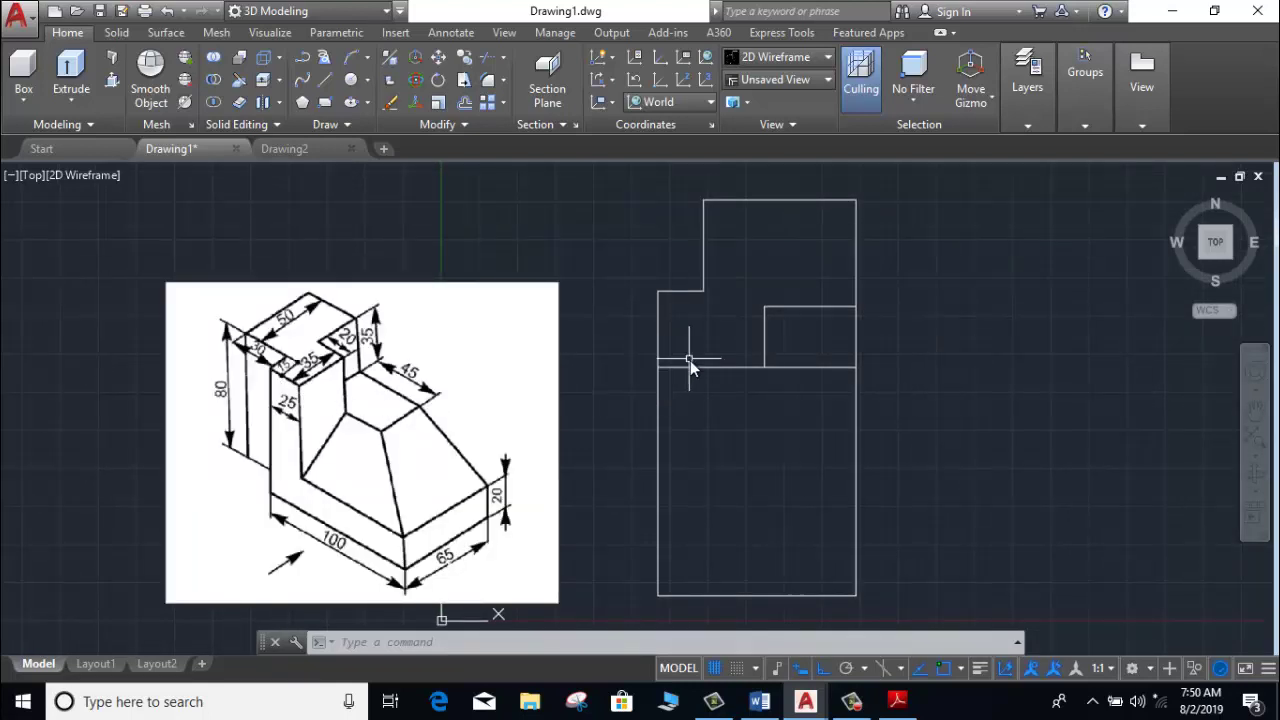
middle_drag(727, 385, 719, 380)
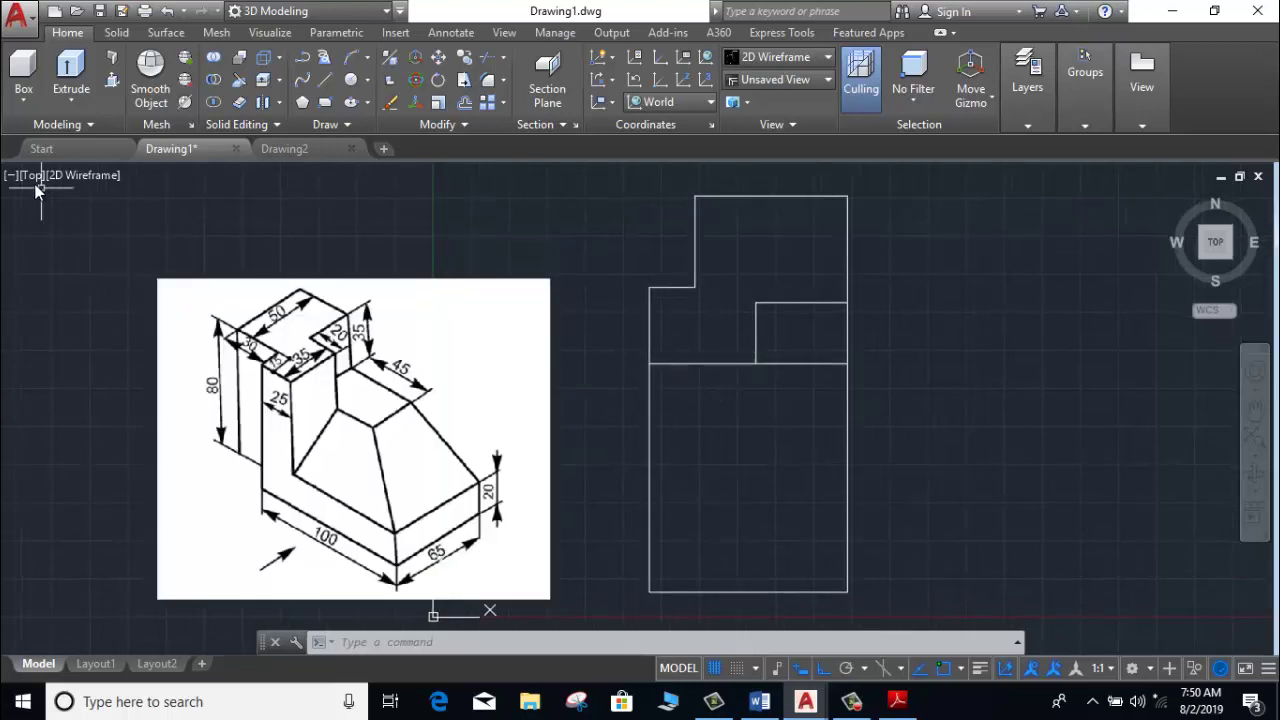
Draw a rectangle matching the inner rectangle directly beneath it.
click(322, 108)
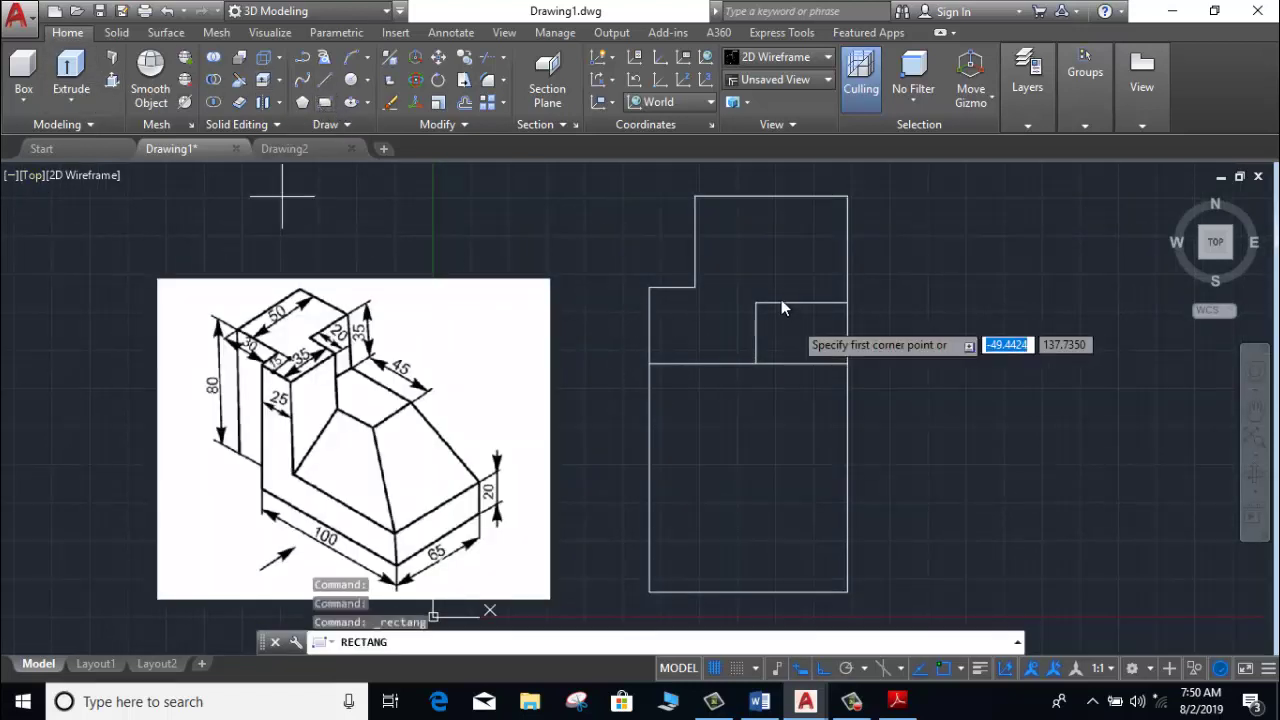
click(756, 303)
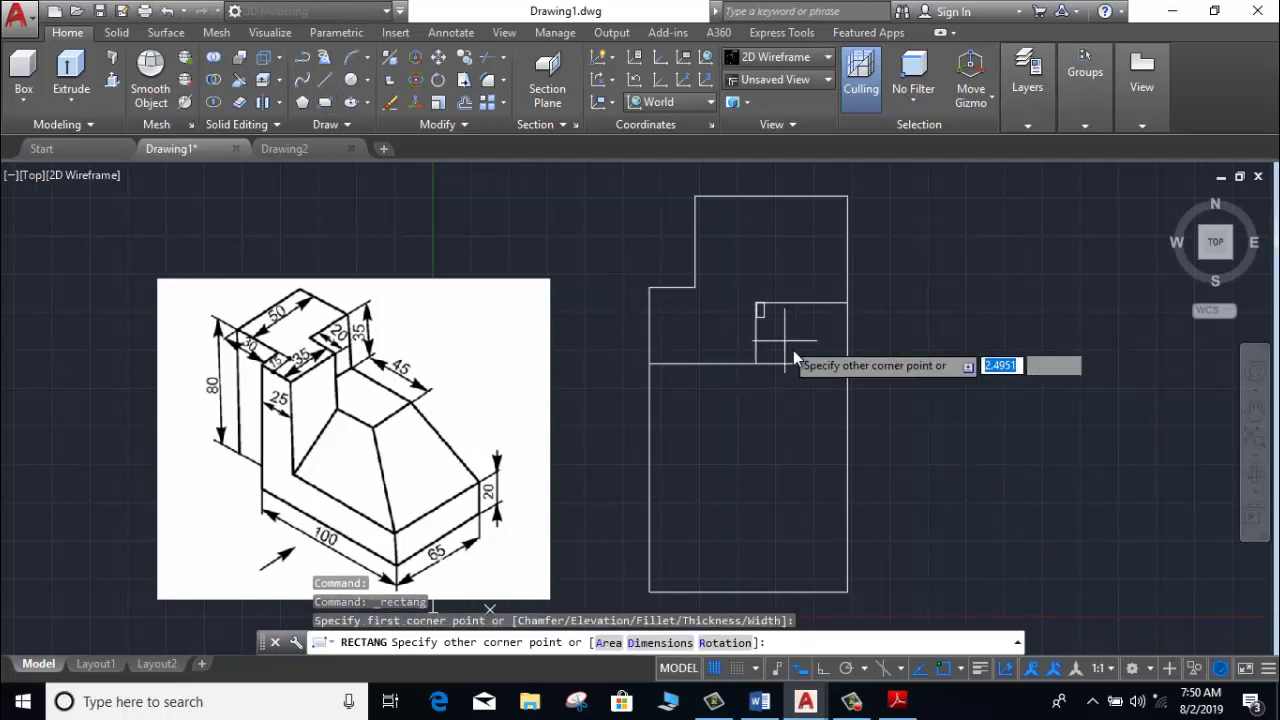
click(848, 364)
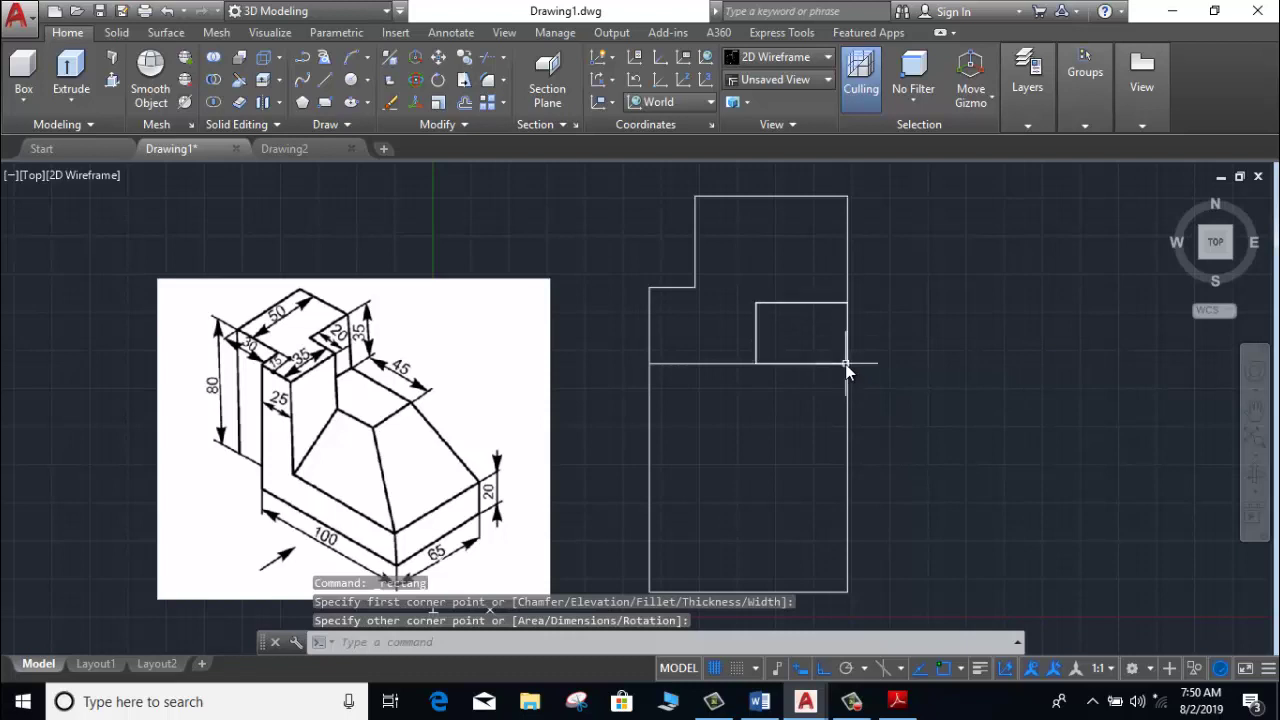
click(848, 365)
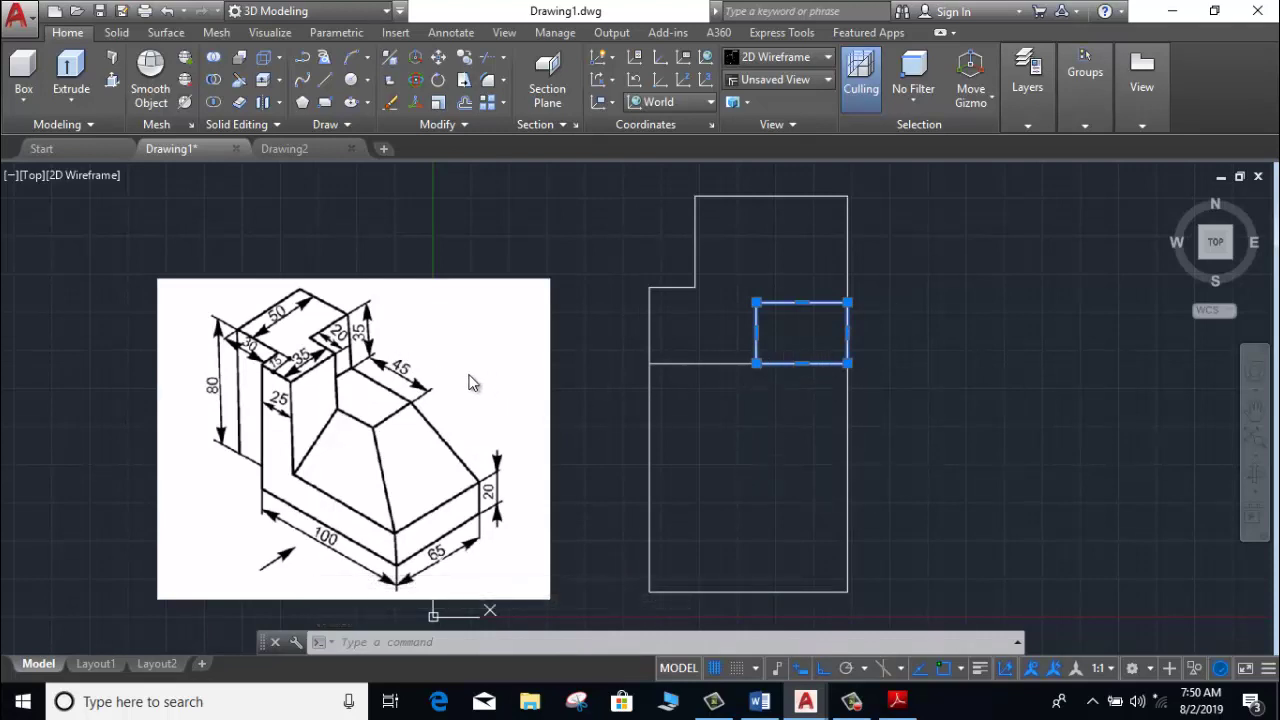
Draw a 30 by 25 rectangle and move it against the outline corner.
click(325, 108)
click(893, 350)
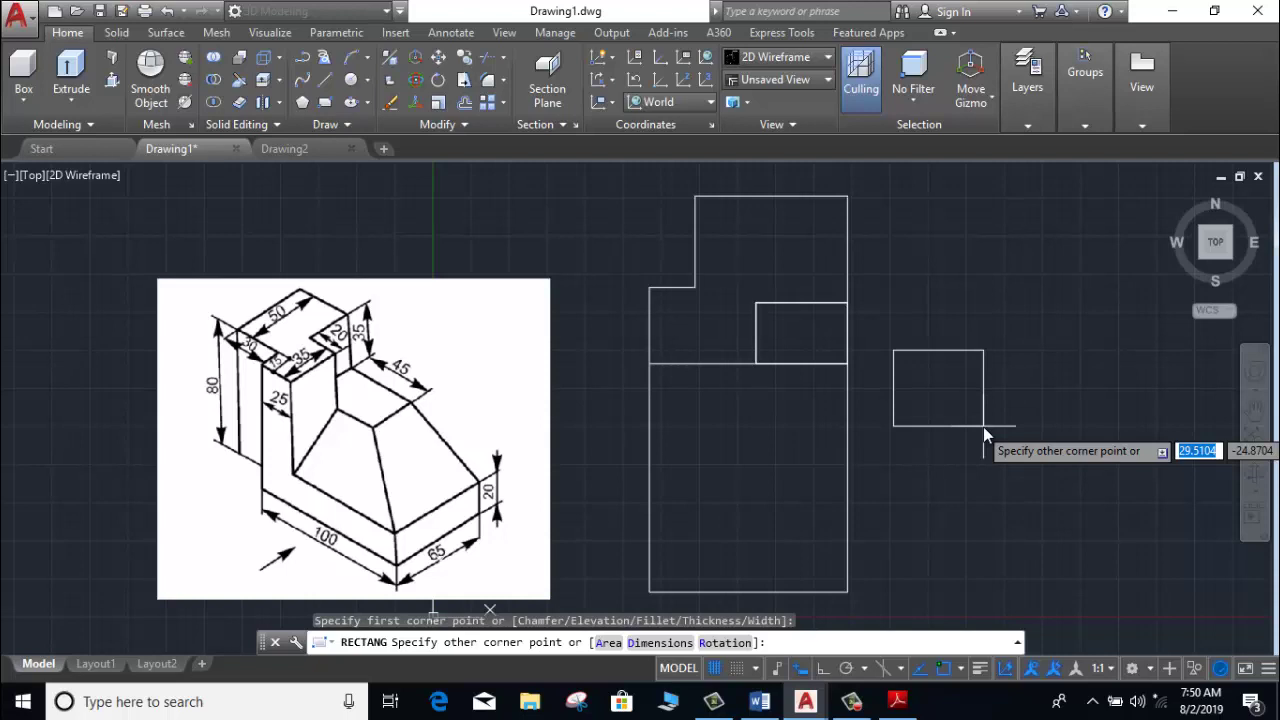
text(30)
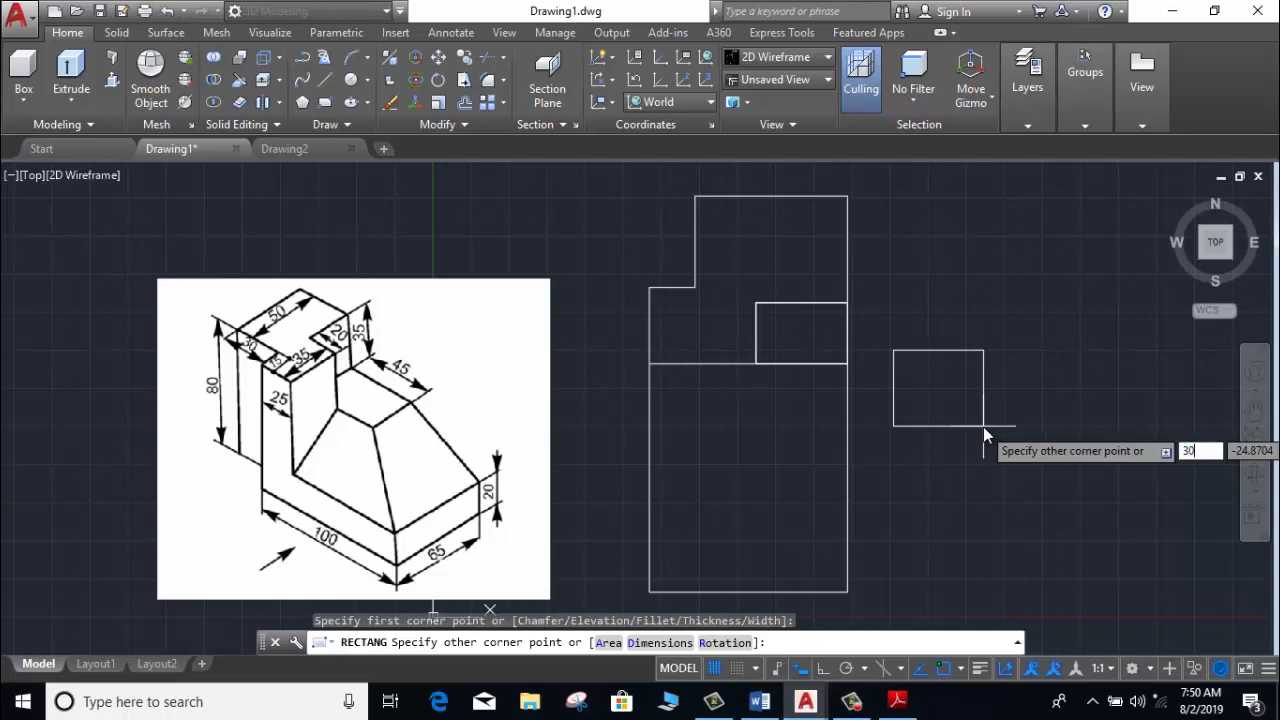
key(Tab)
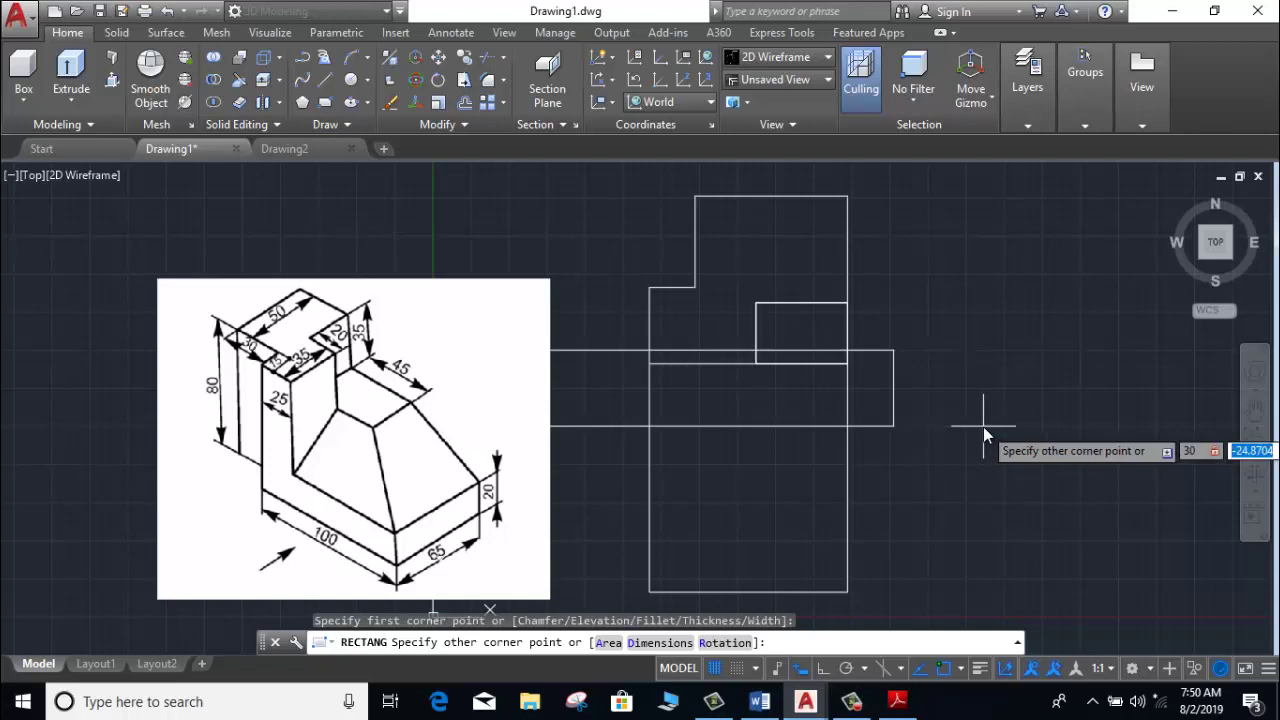
text(25)
key(Return)
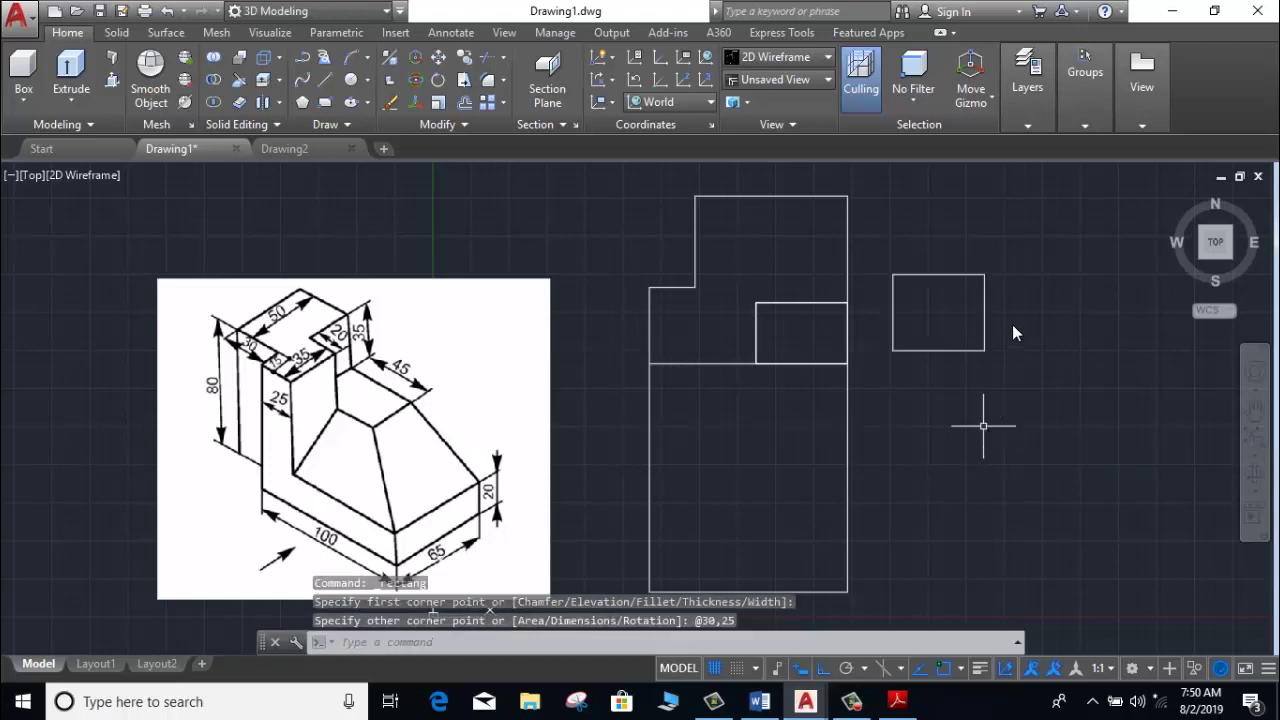
drag(981, 278, 944, 298)
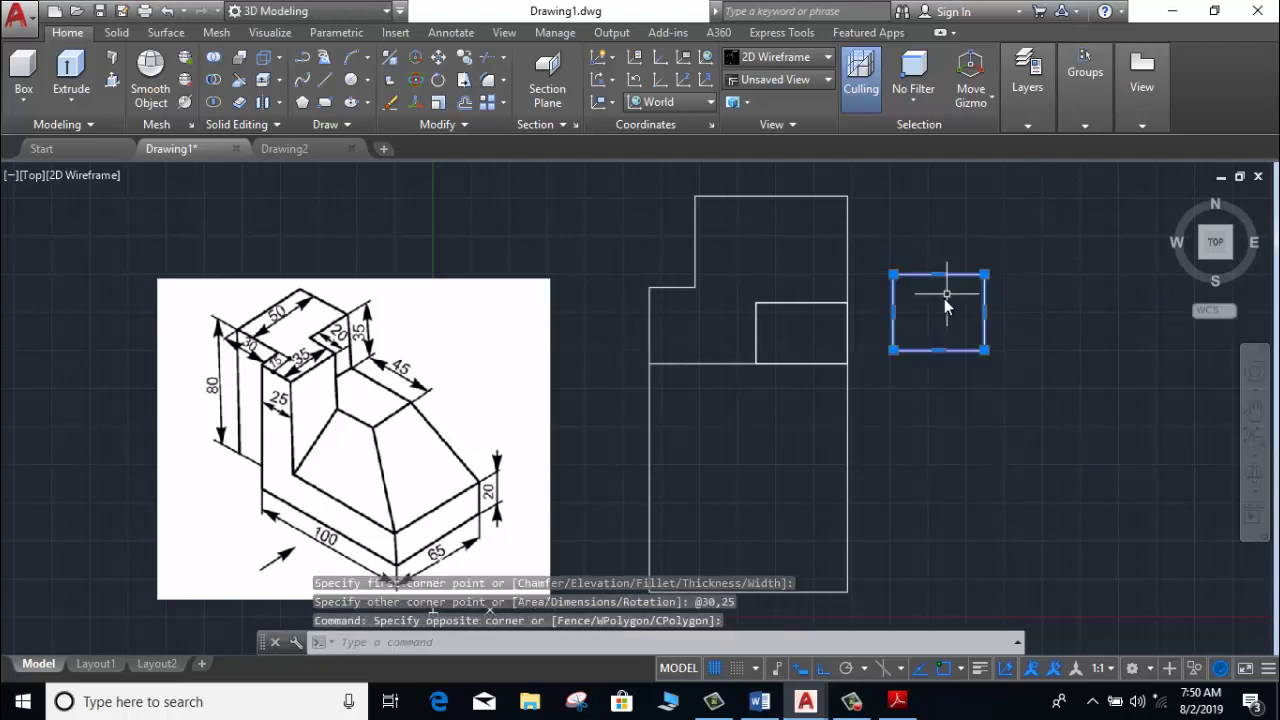
click(440, 60)
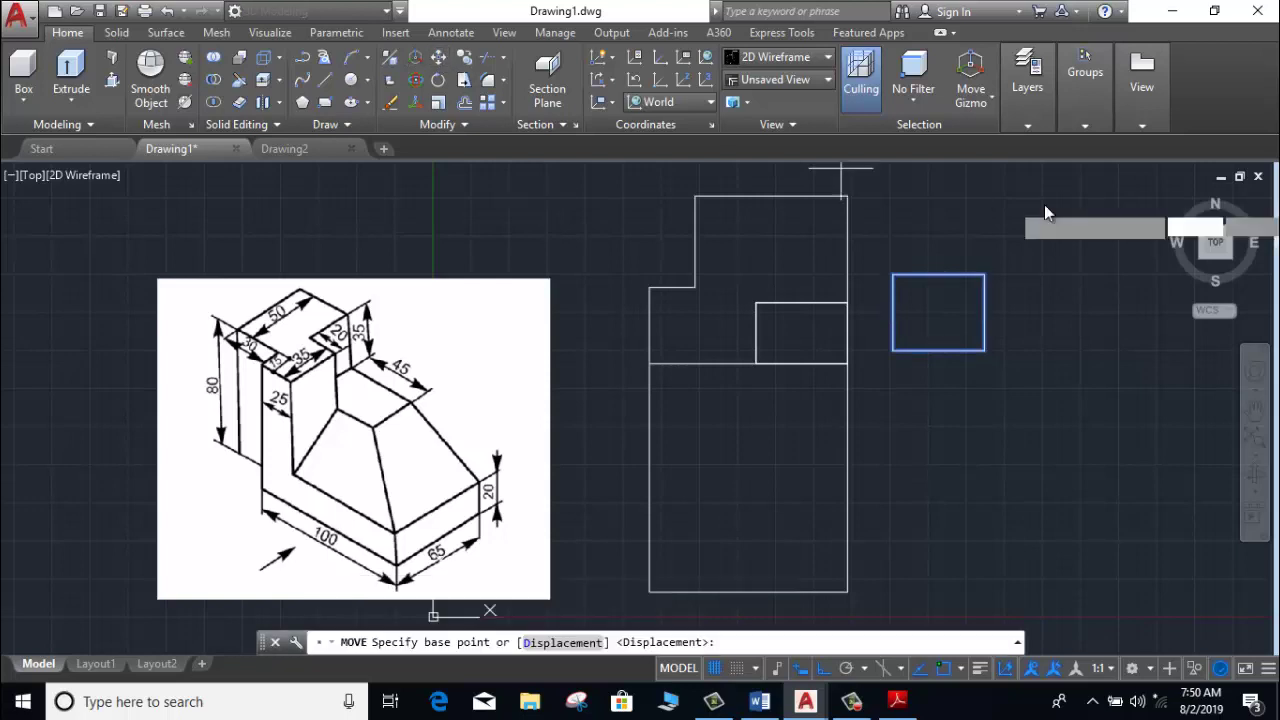
click(985, 278)
click(847, 364)
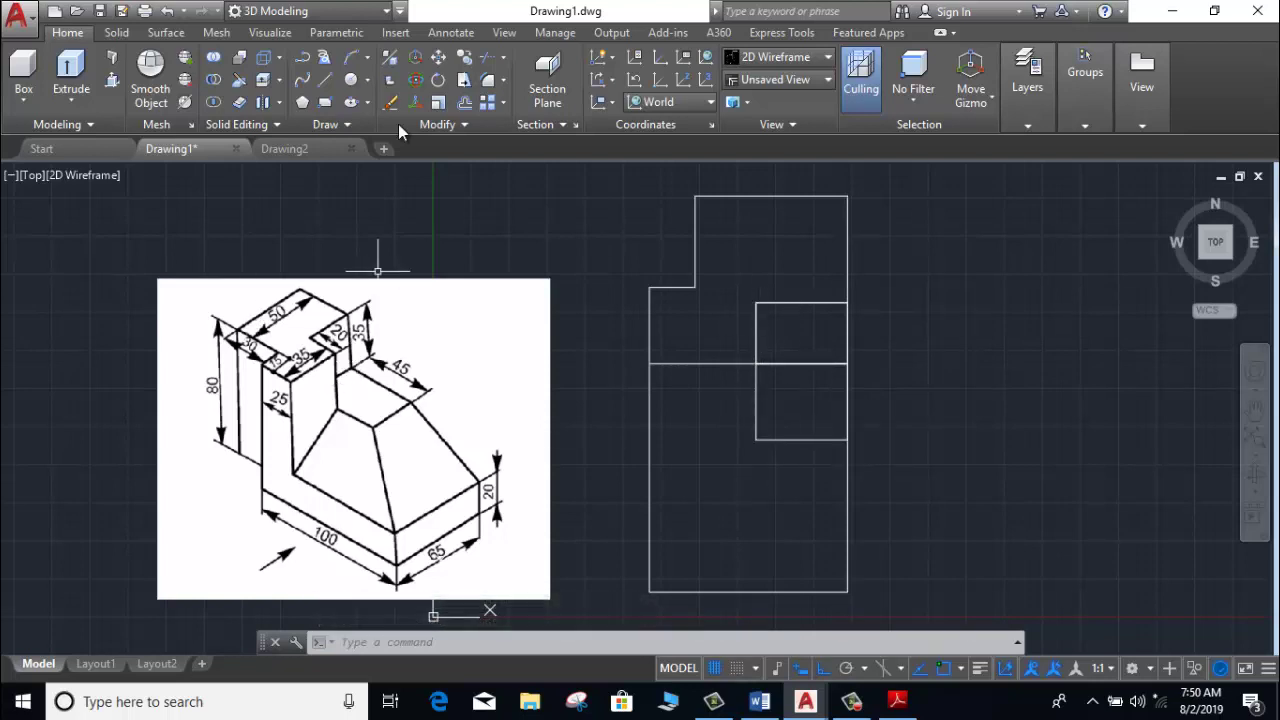
Draw a 65 by 75 rectangle across the plan's lower base area.
click(327, 102)
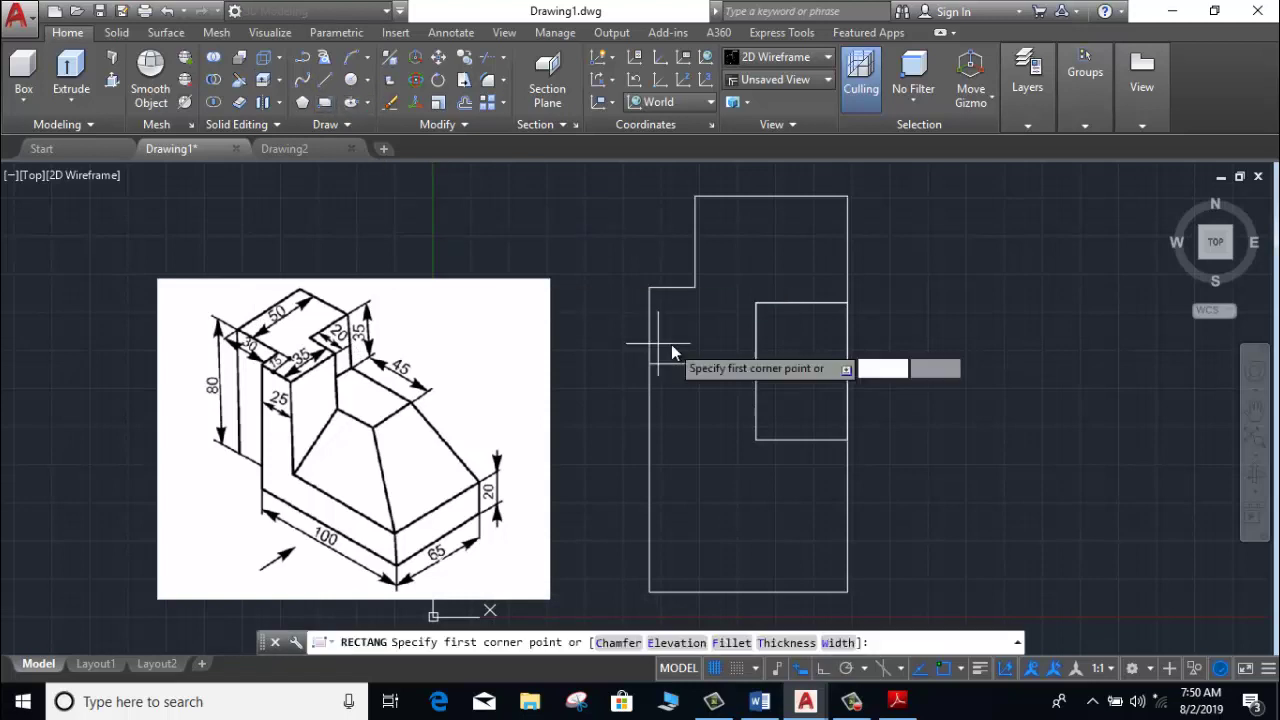
click(650, 363)
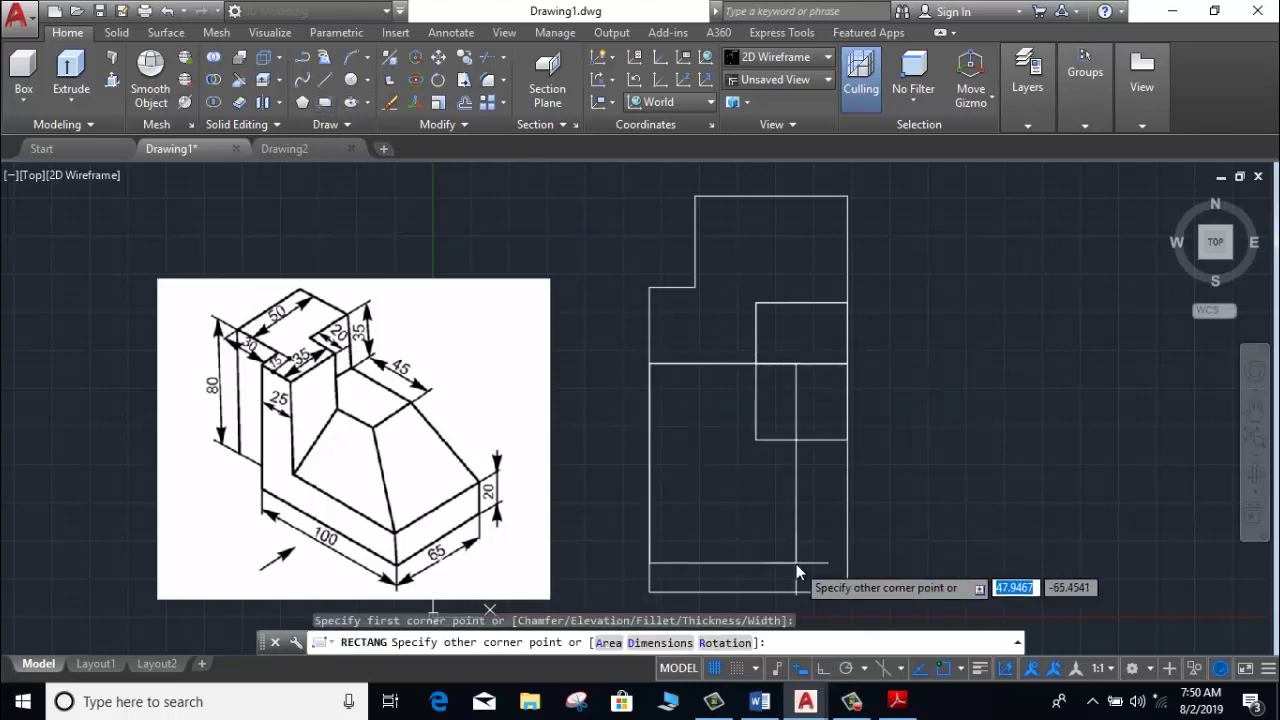
click(847, 594)
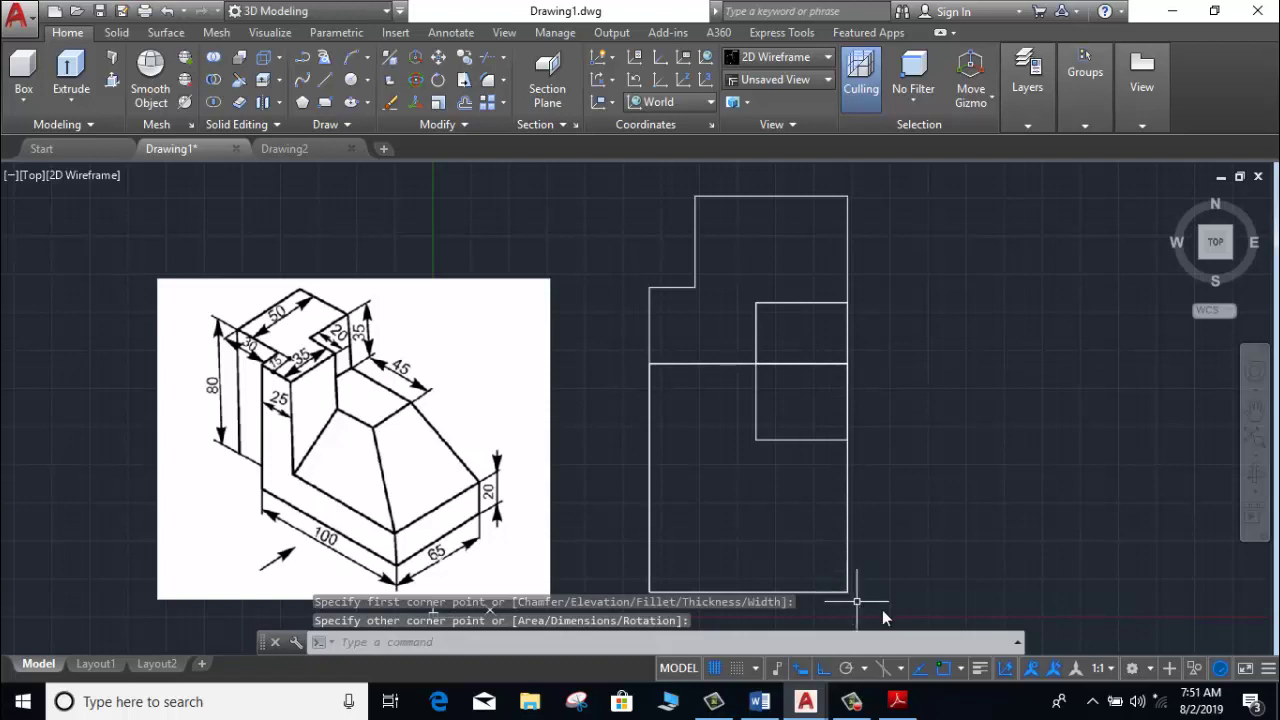
Switch the viewport to SW Isometric and pan to recentre the plan.
click(34, 175)
click(66, 347)
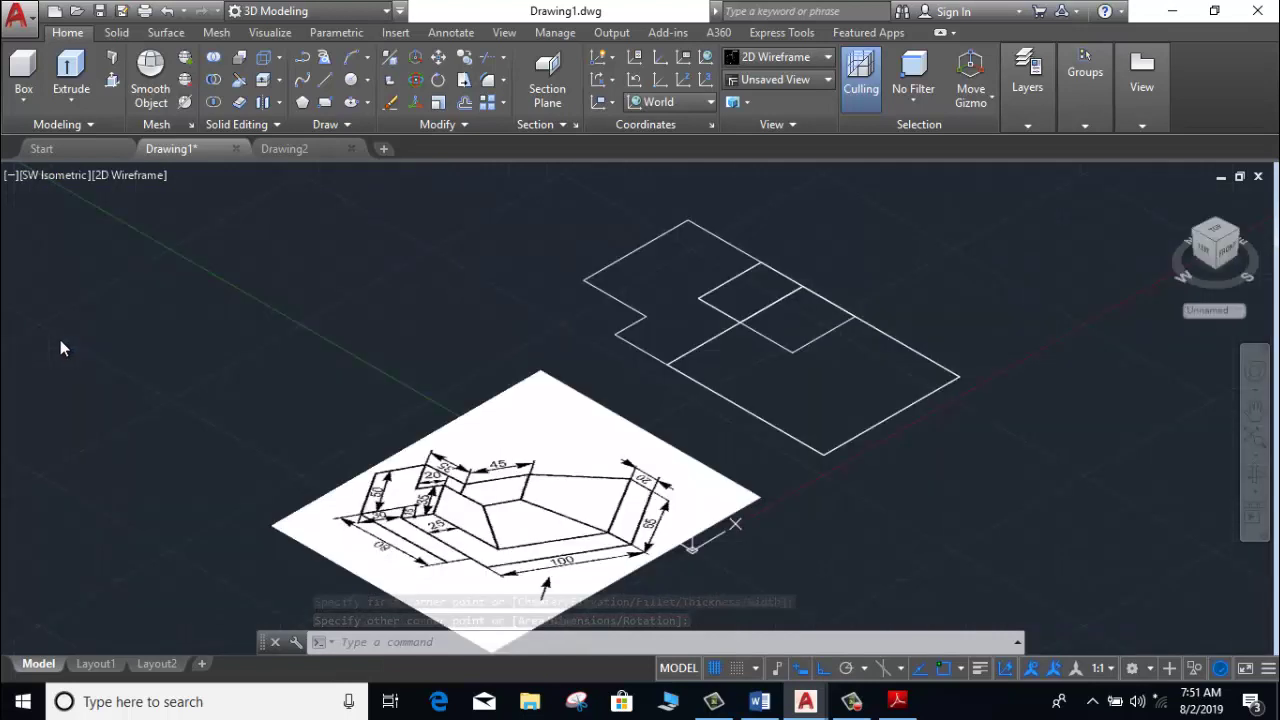
mouse_move(468, 307)
middle_down()
mouse_move(432, 371)
mouse_move(443, 223)
middle_up()
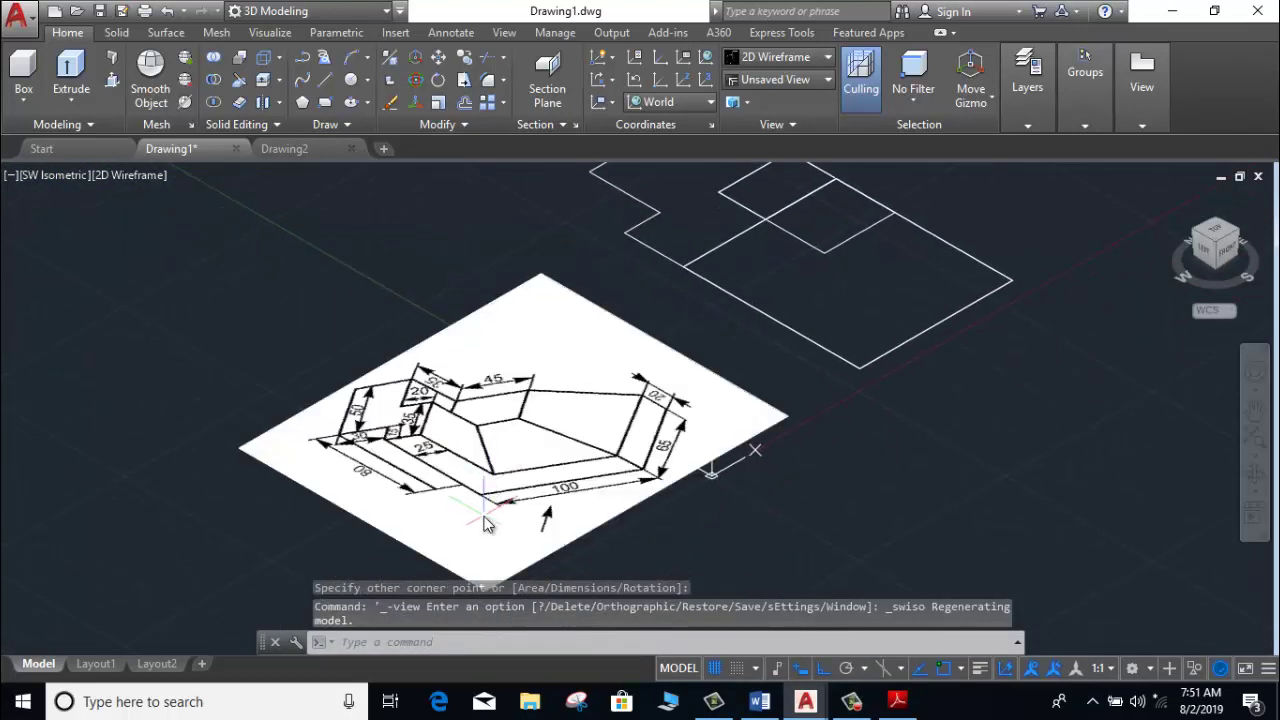
middle_drag(490, 278, 445, 430)
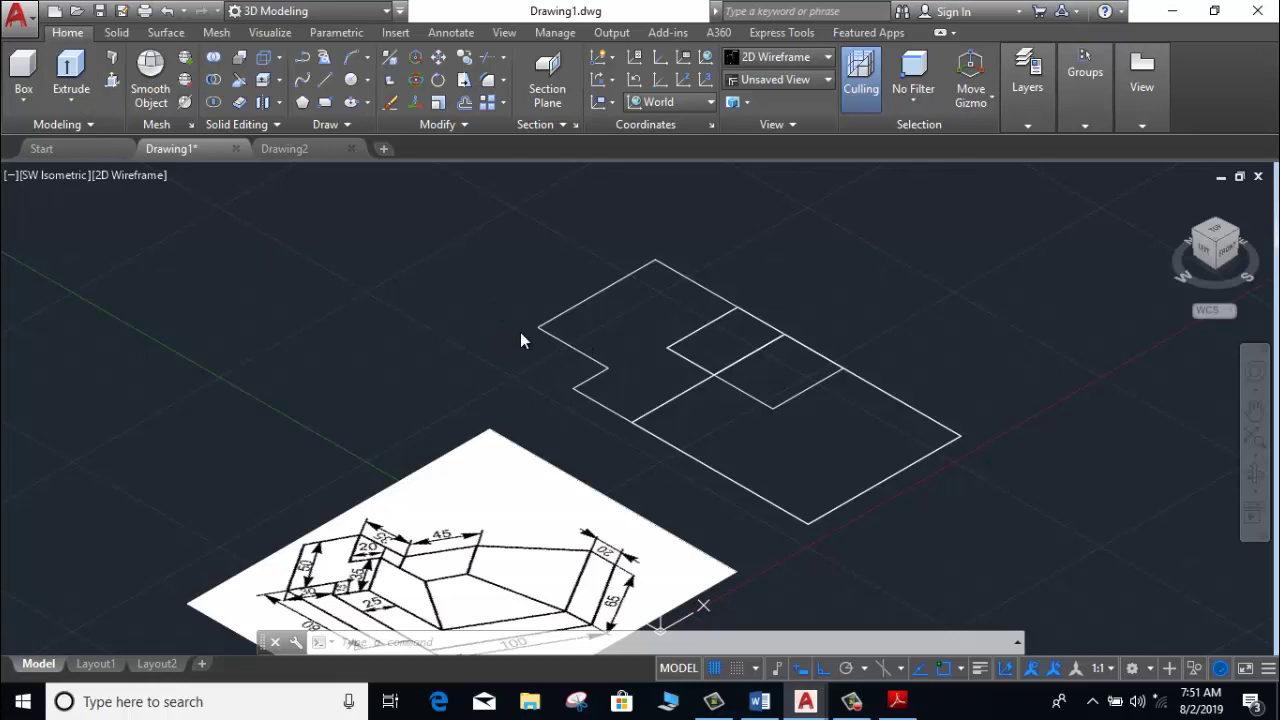
Press-pull the plan's left region up 80 units into a solid.
key(ctrl+shift+e)
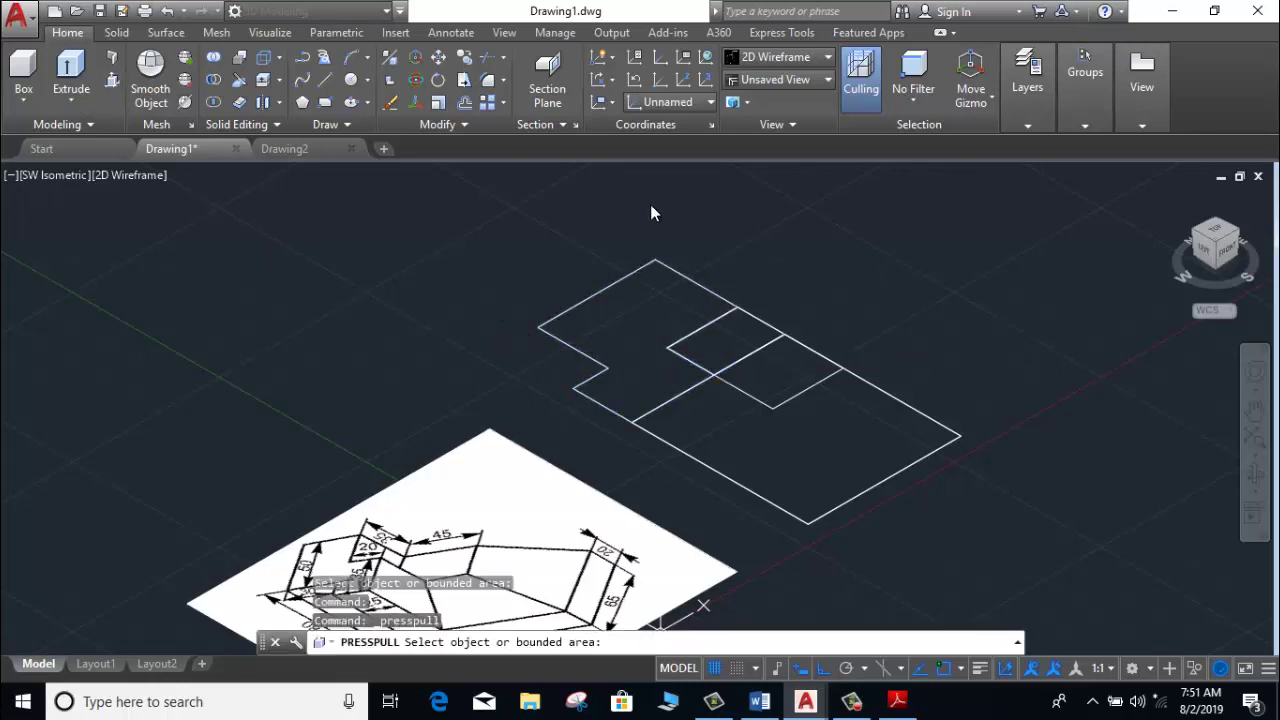
click(645, 318)
text(80)
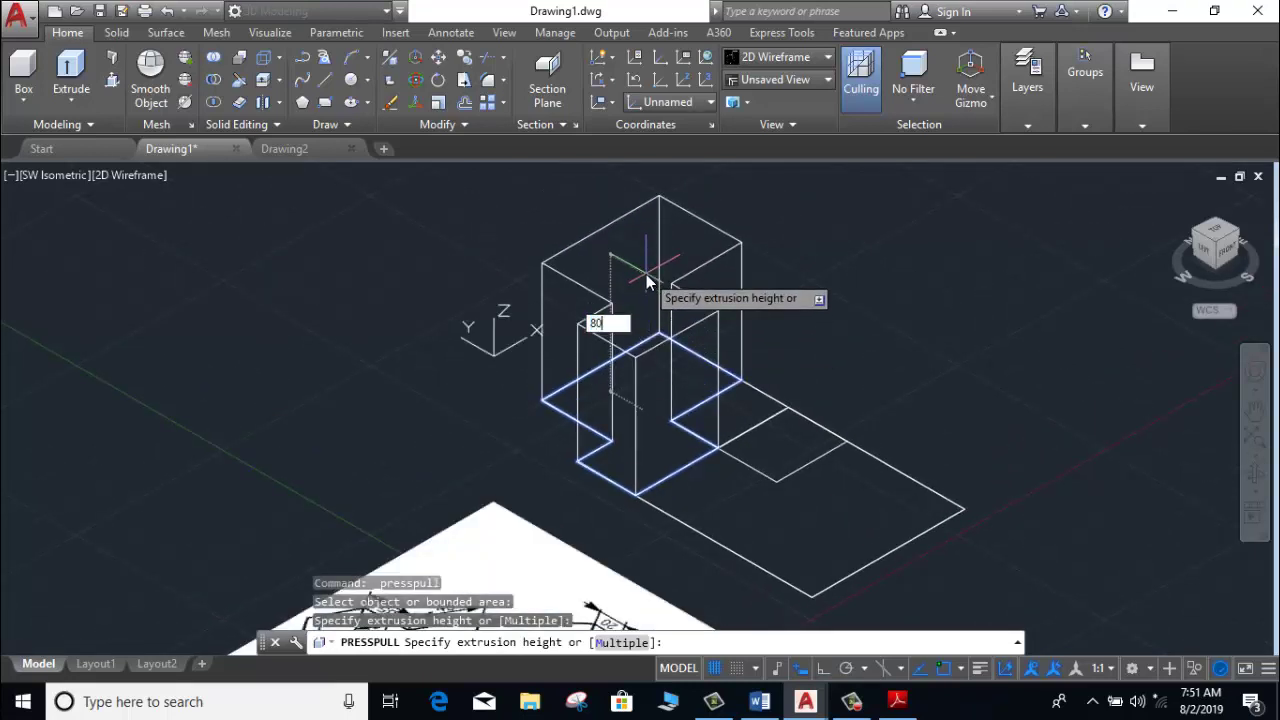
key(Return)
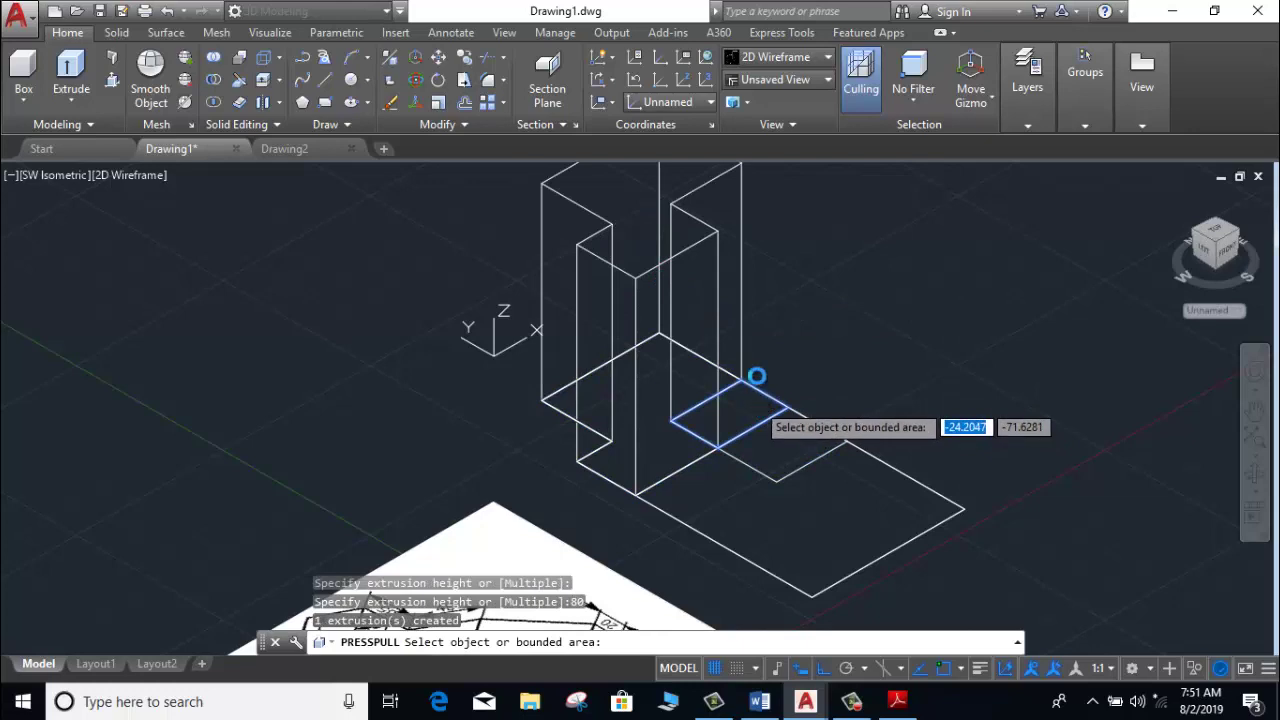
Press-pull the small square region up 45 units into a block.
middle_drag(757, 374, 786, 206)
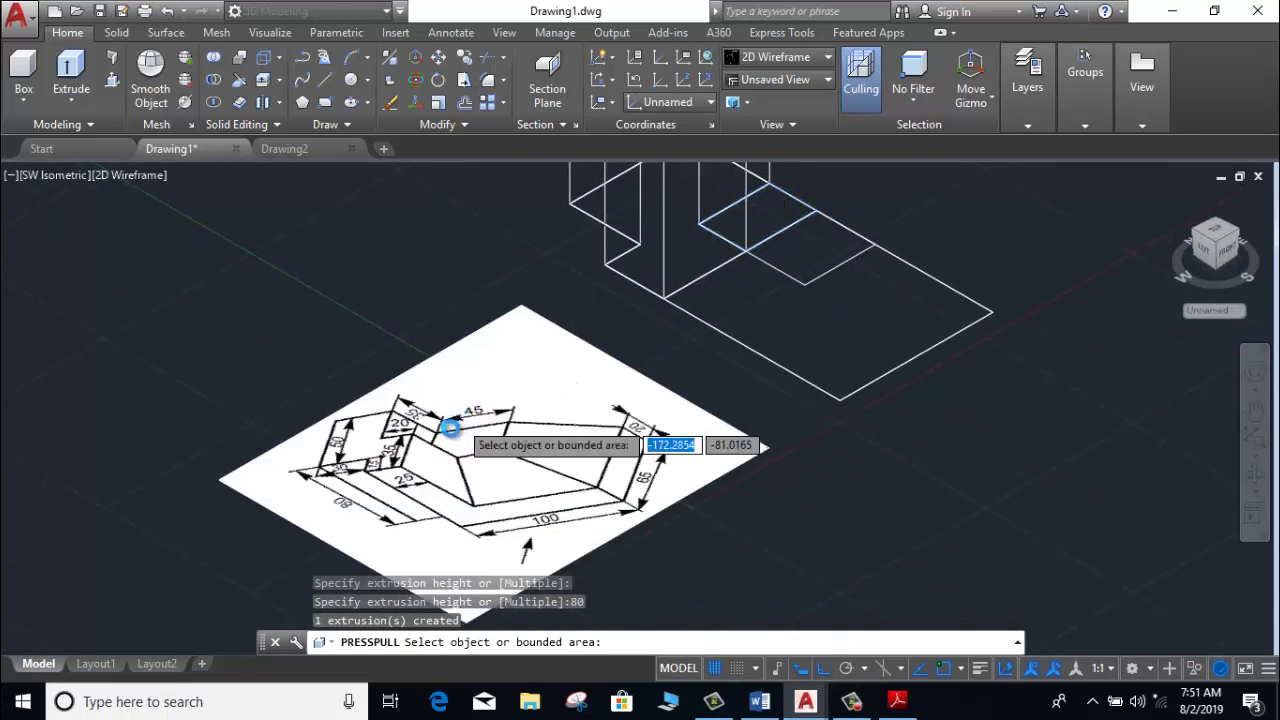
scroll(452, 425, up, 2)
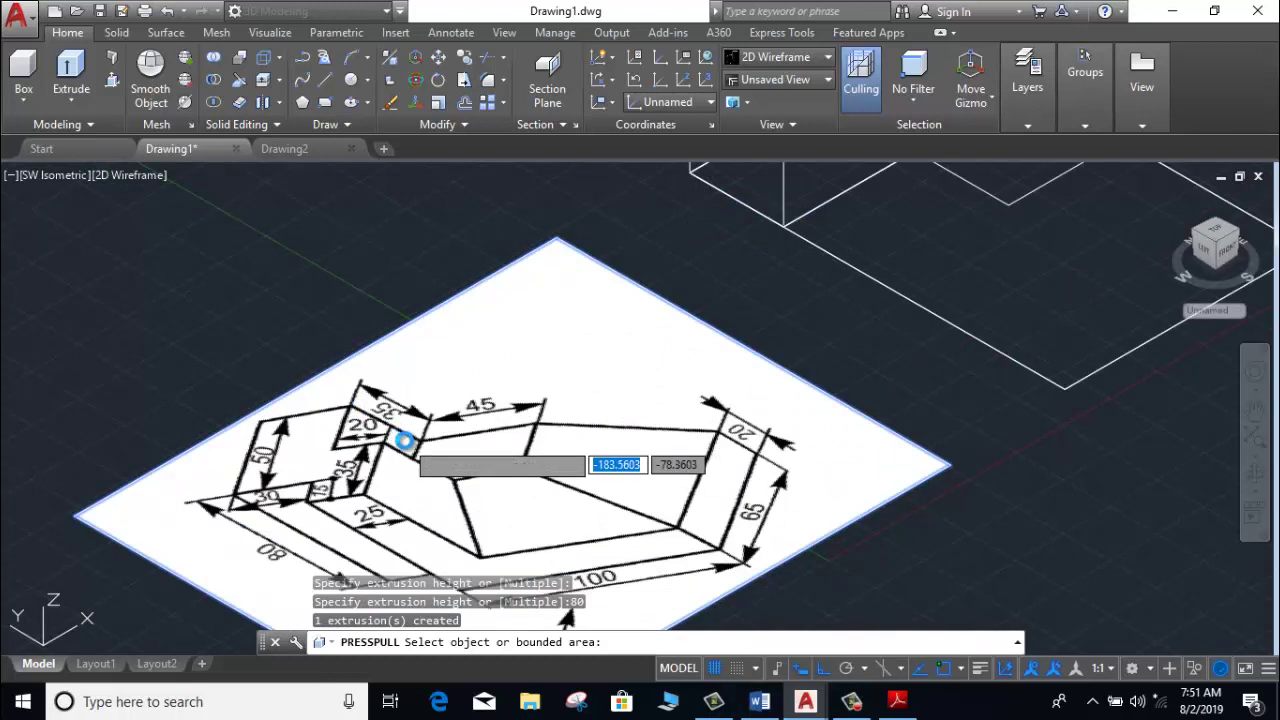
scroll(404, 441, down, 3)
scroll(669, 391, down, 1)
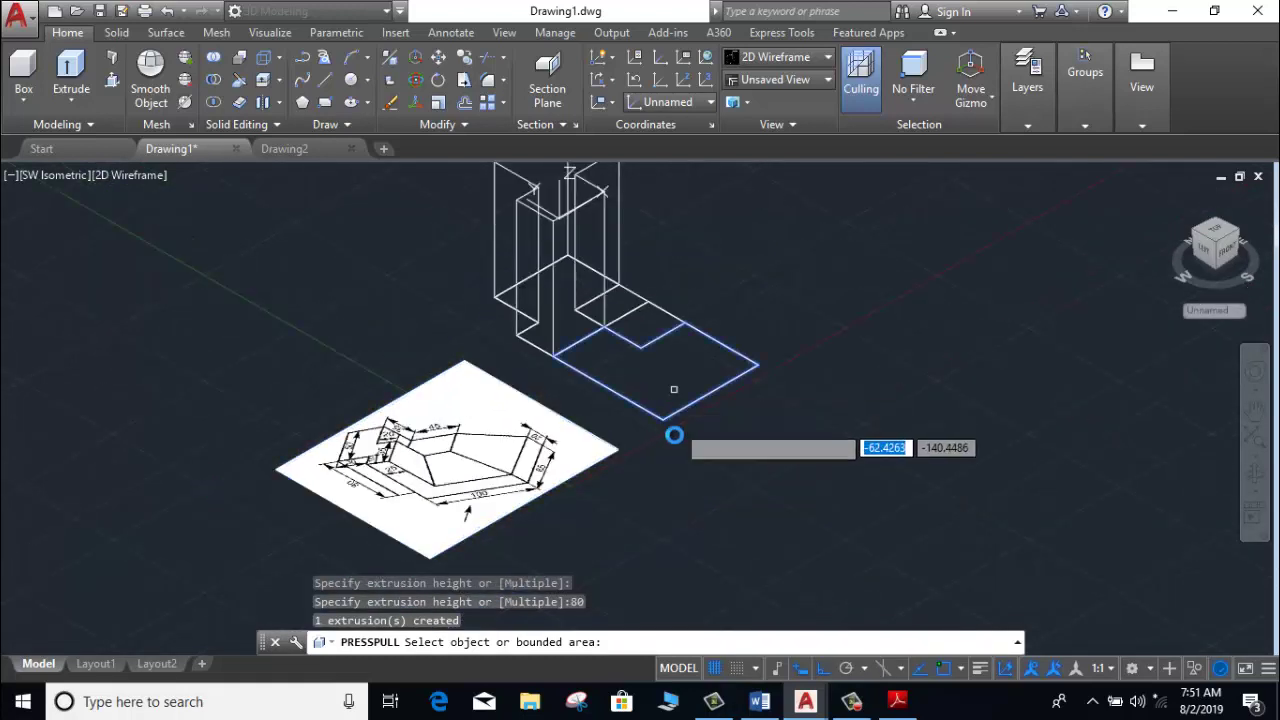
scroll(615, 350, up, 2)
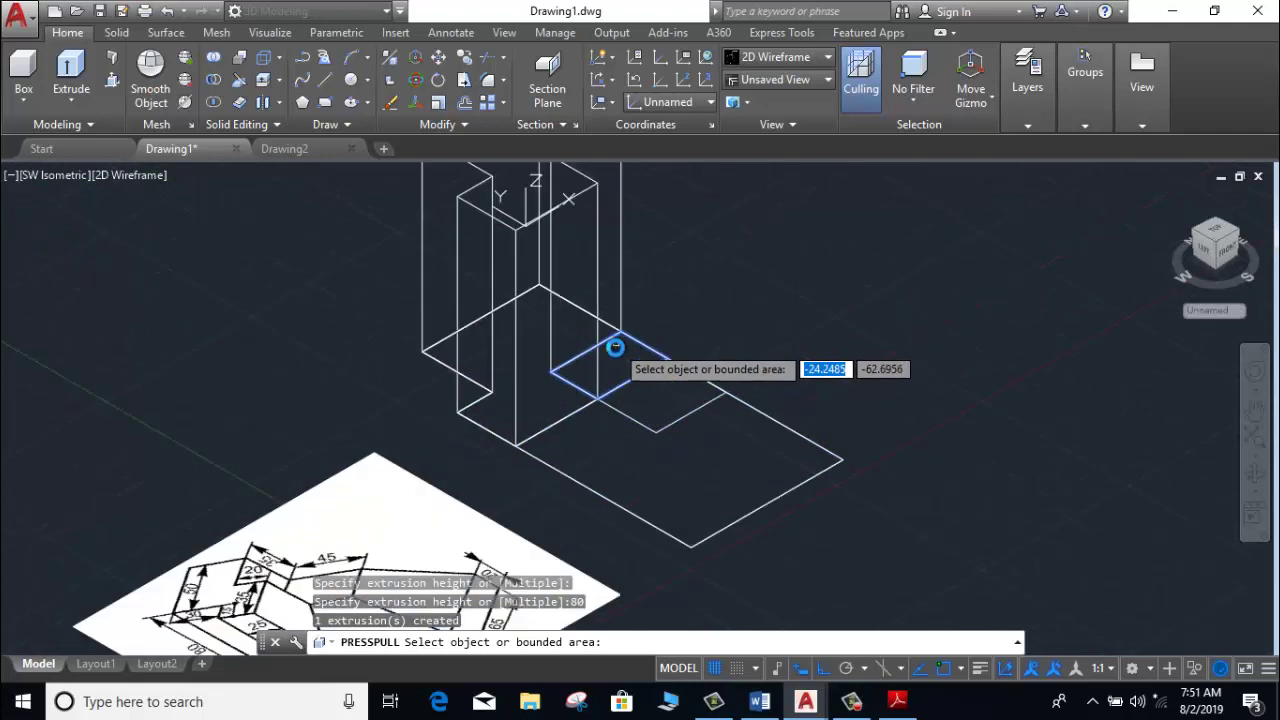
click(615, 350)
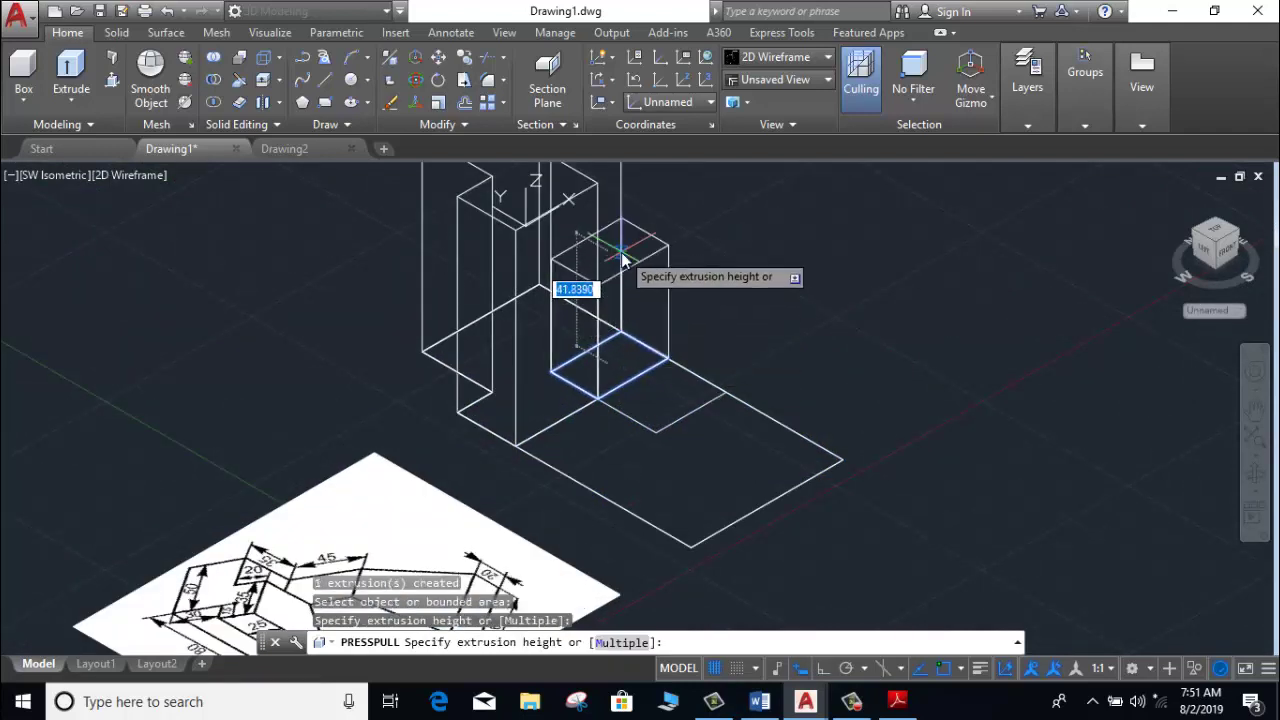
key(Return)
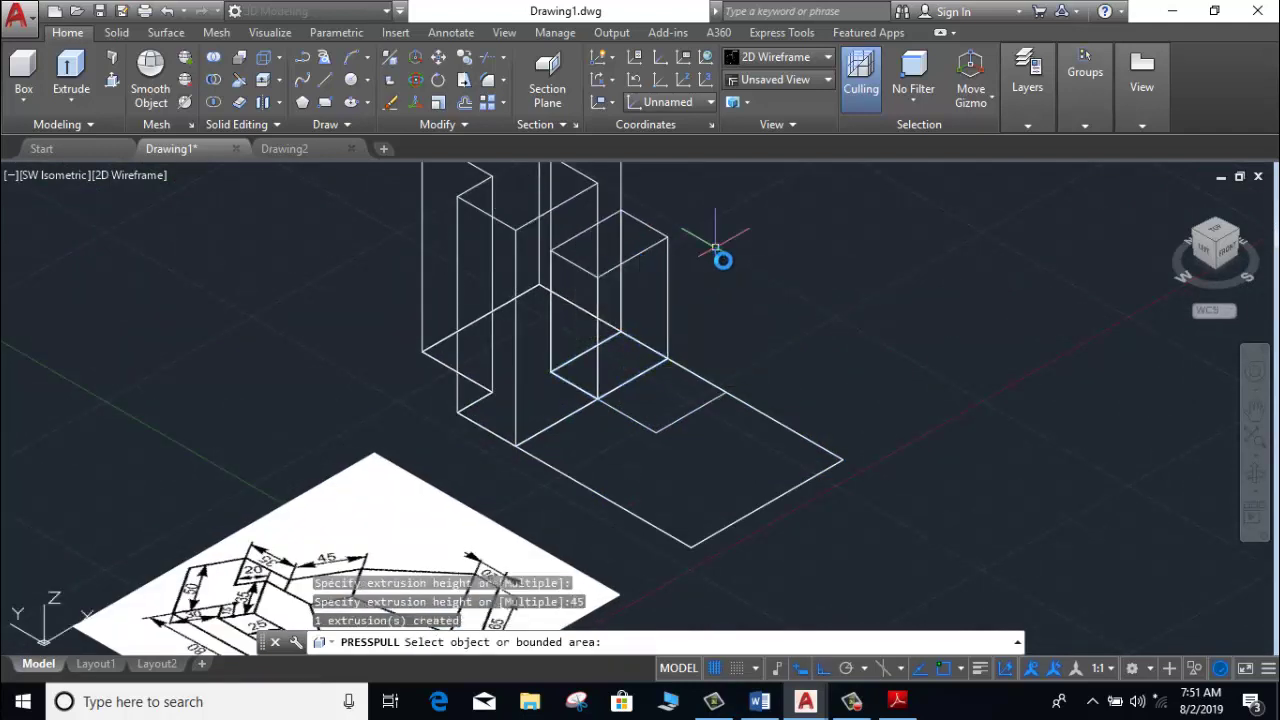
Lift the small square outline 45 units up with 3D Move.
key(Escape)
click(685, 415)
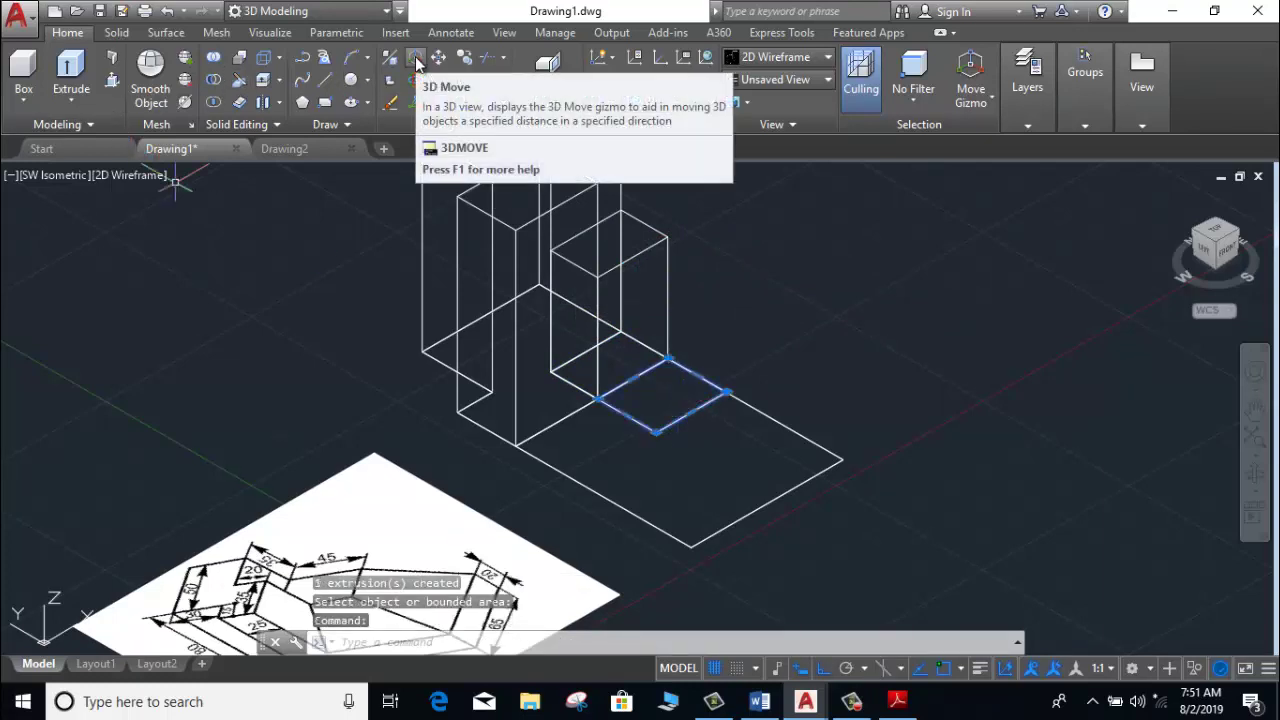
click(417, 60)
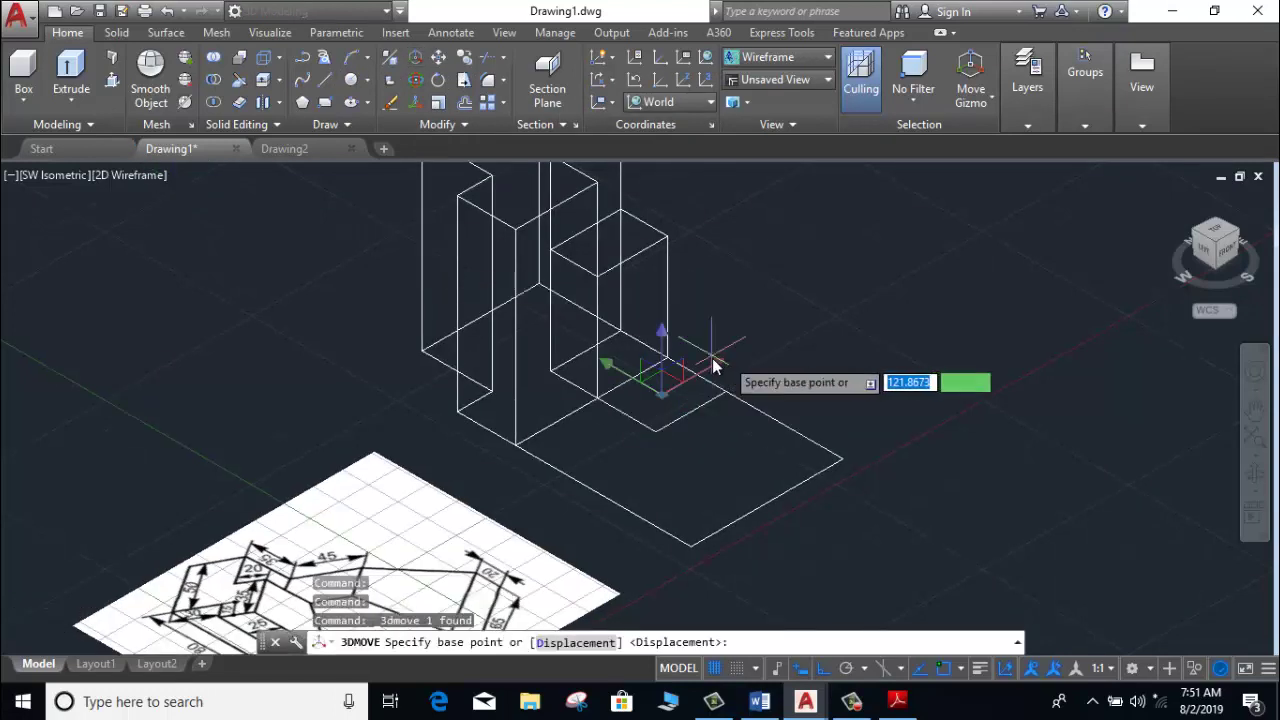
click(660, 358)
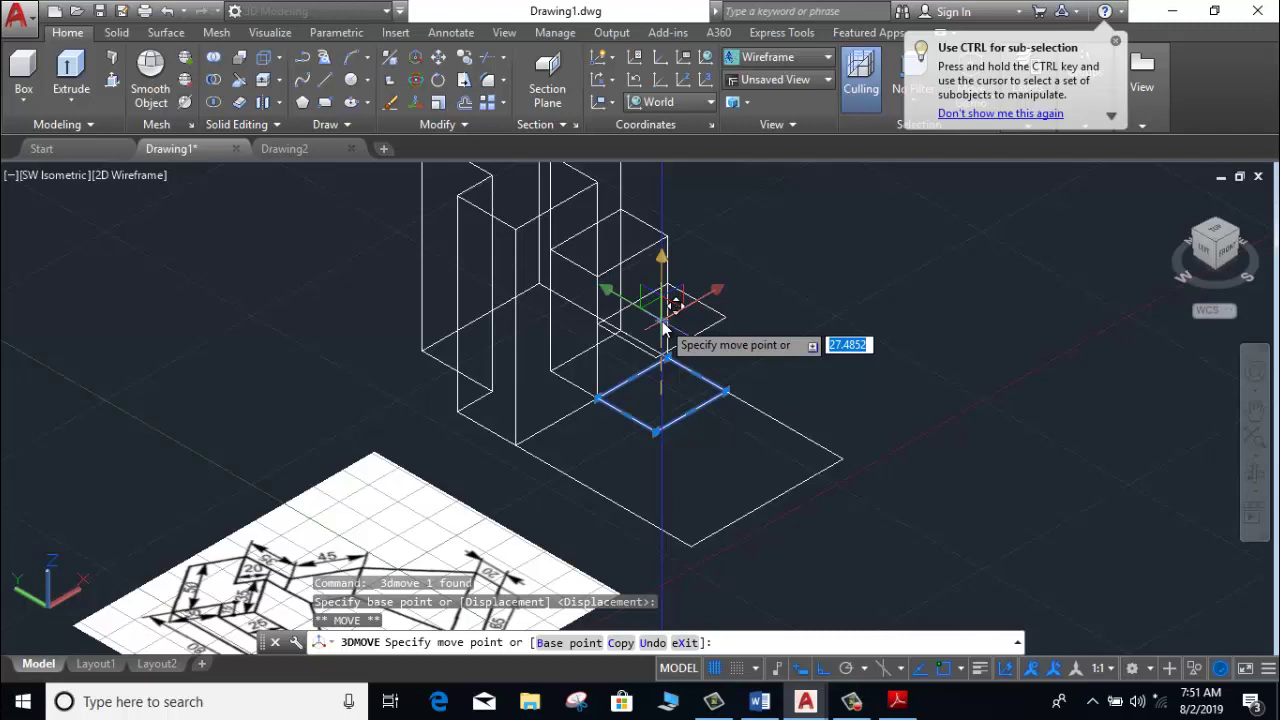
key(Return)
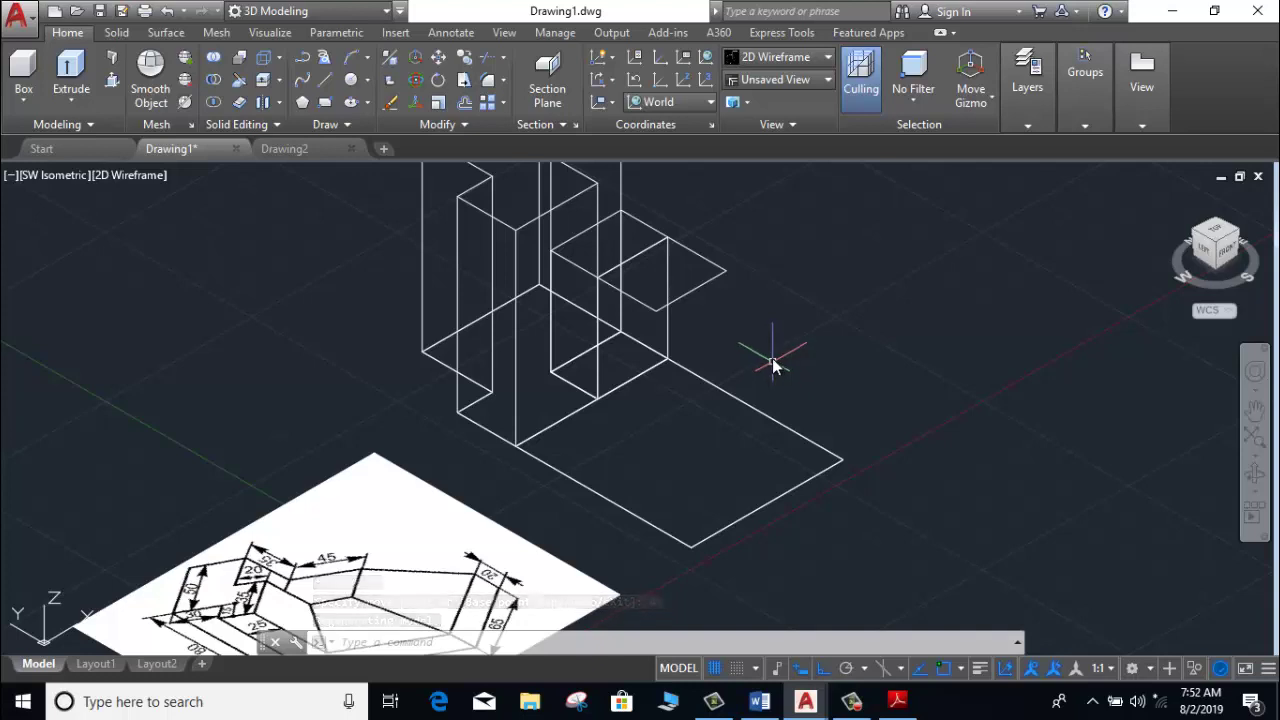
Lift the large floor rectangle 20 units up with 3D Move.
click(776, 422)
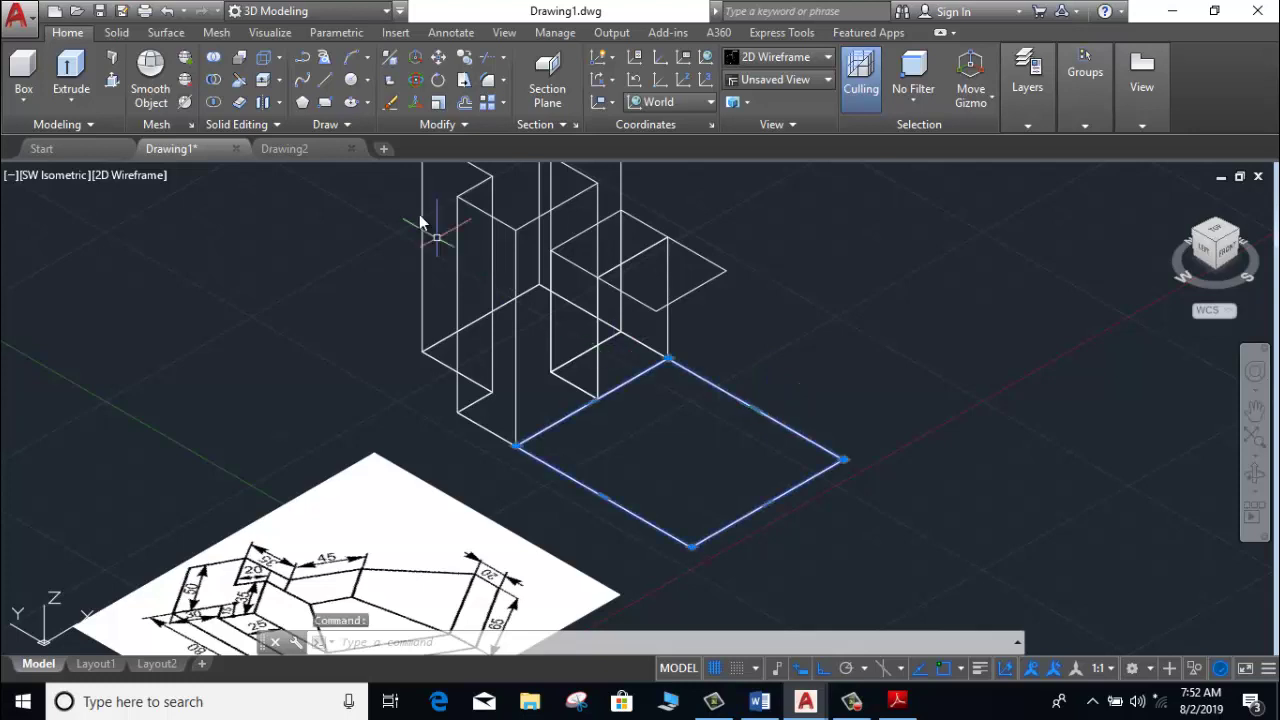
click(442, 56)
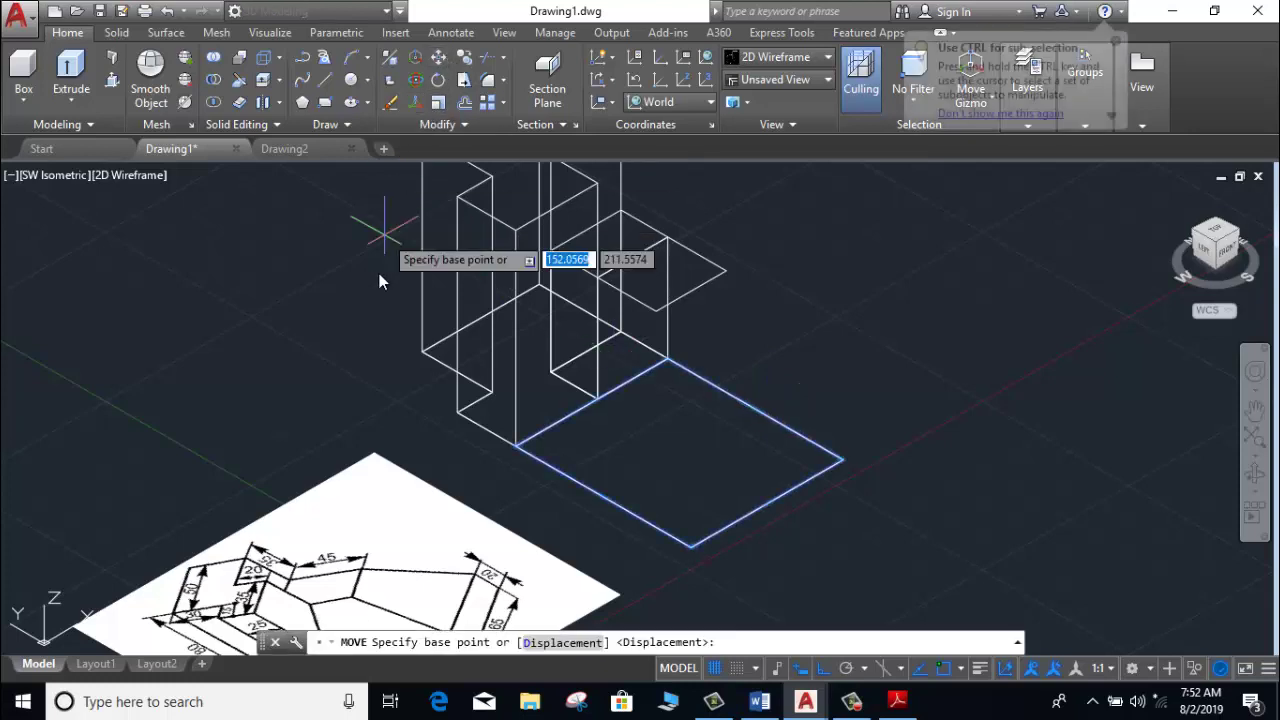
click(417, 58)
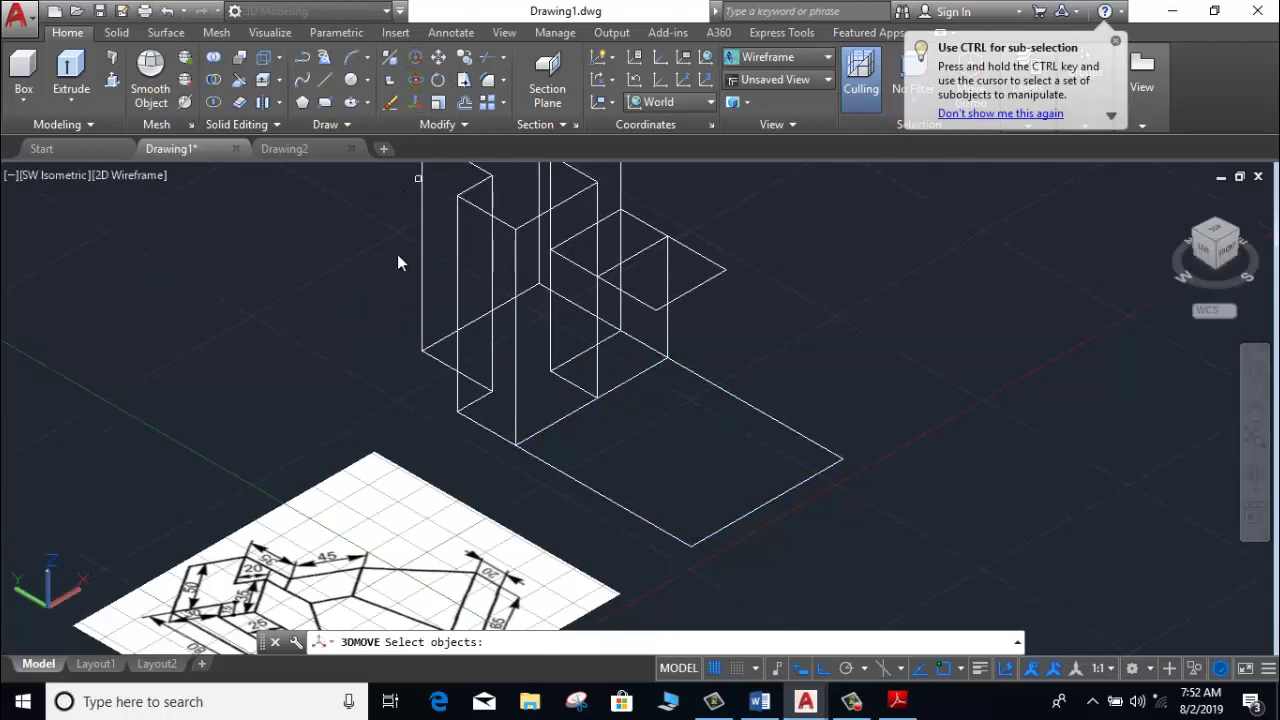
click(557, 470)
key(Escape)
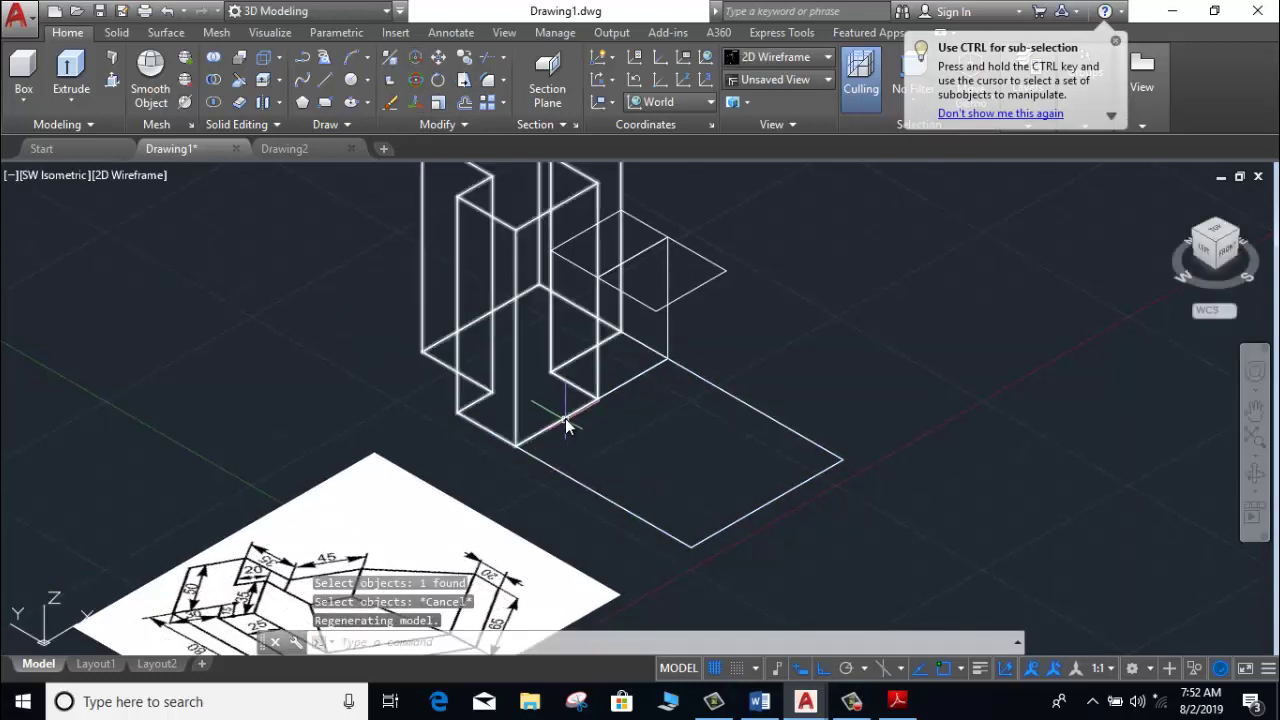
key(Escape)
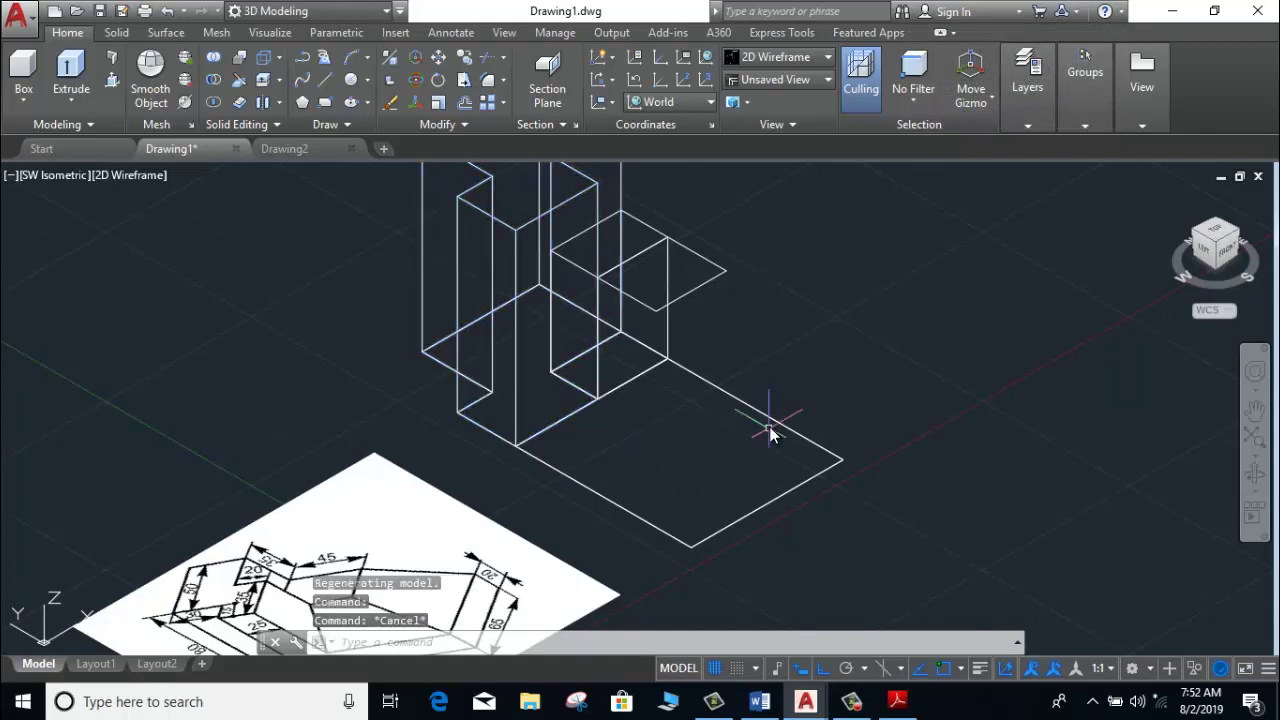
click(772, 414)
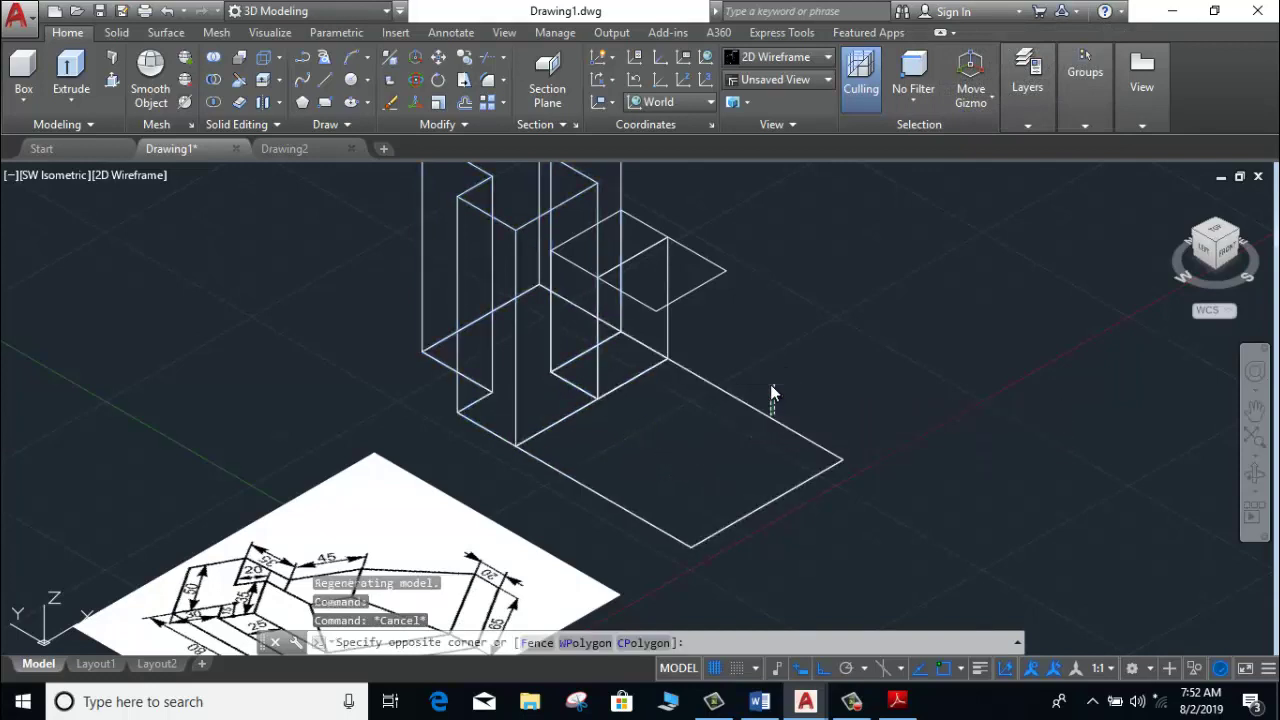
click(765, 413)
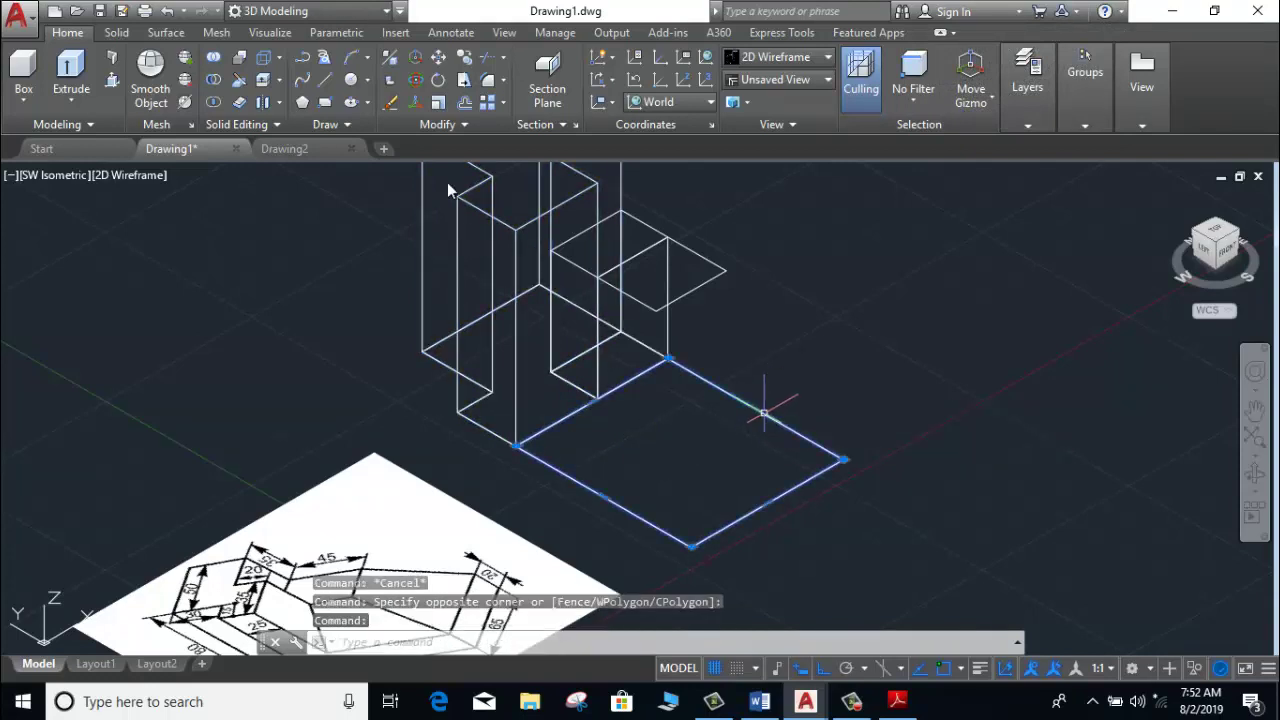
click(417, 60)
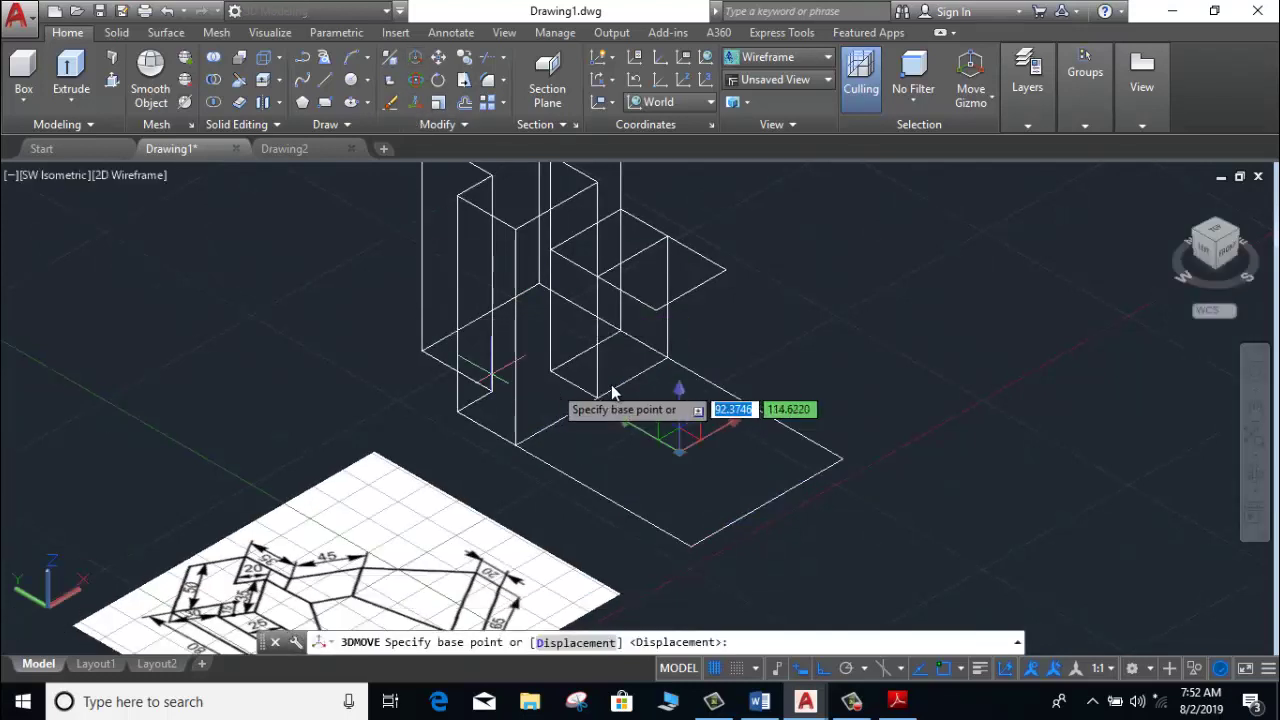
click(680, 440)
text(2)
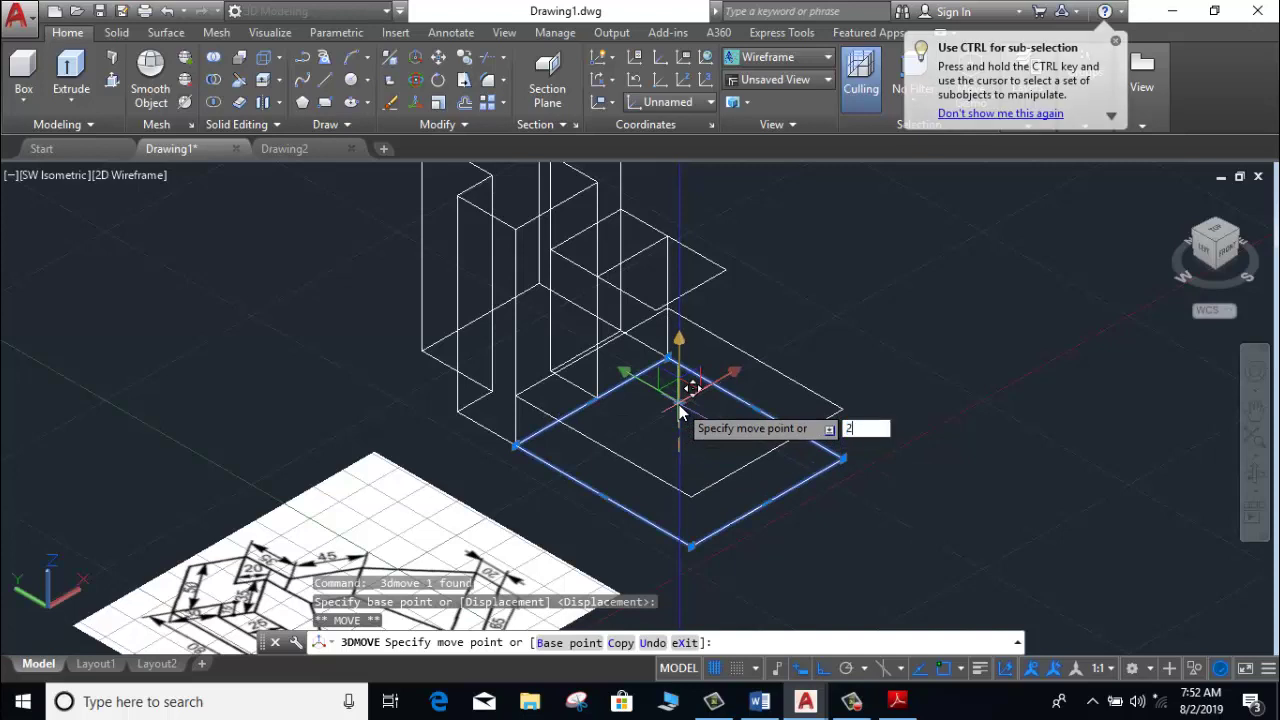
text(0)
key(Return)
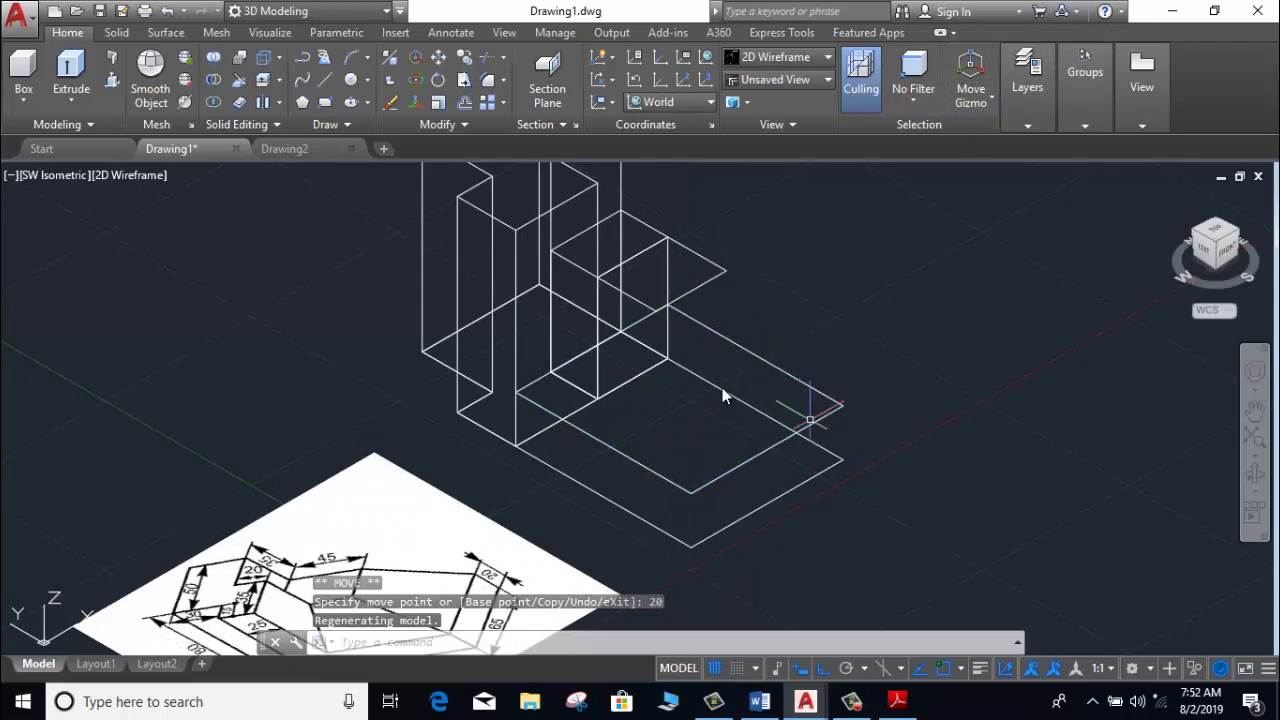
click(78, 104)
Loft a tapered solid from the small upper square to the larger square.
click(99, 171)
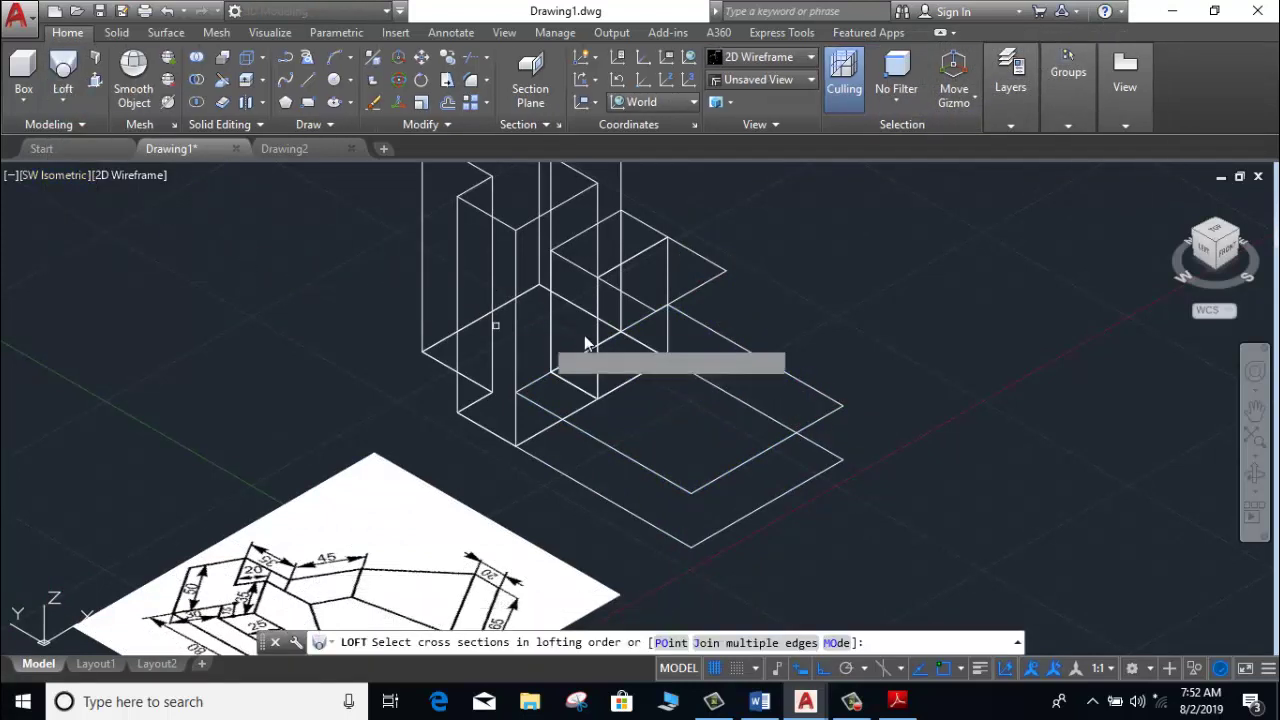
click(699, 287)
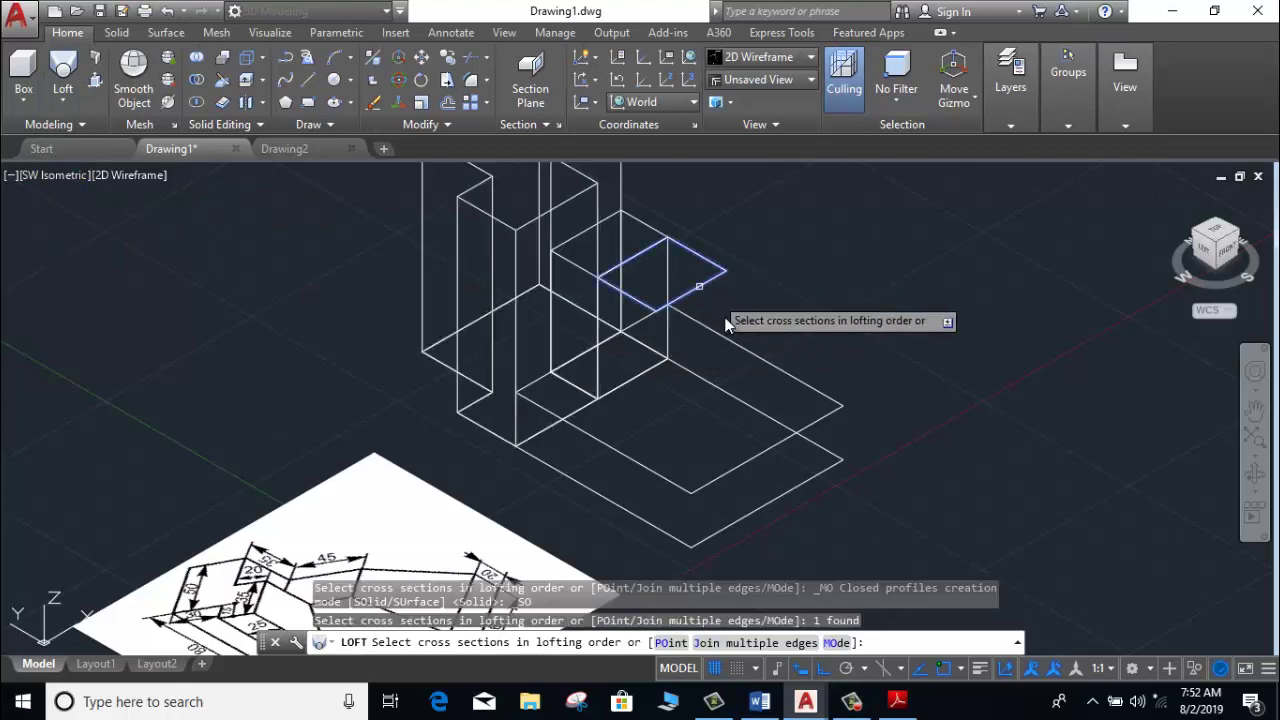
click(789, 436)
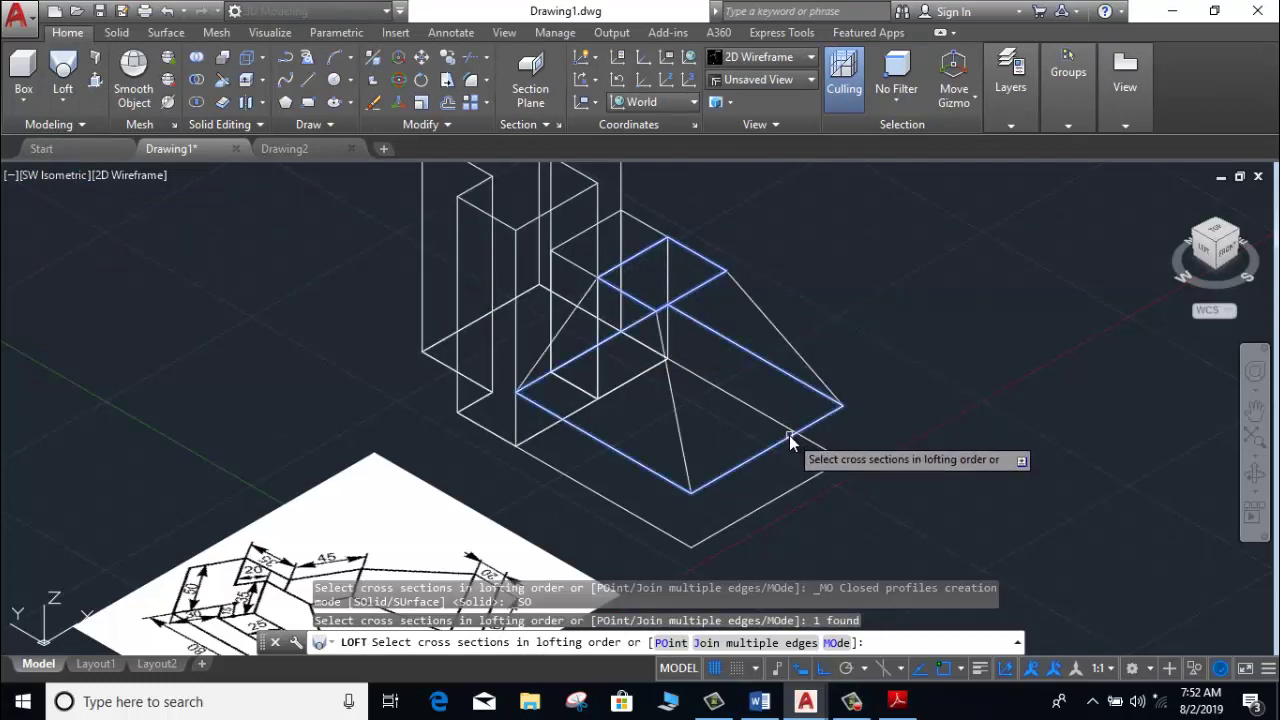
click(789, 436)
key(Return)
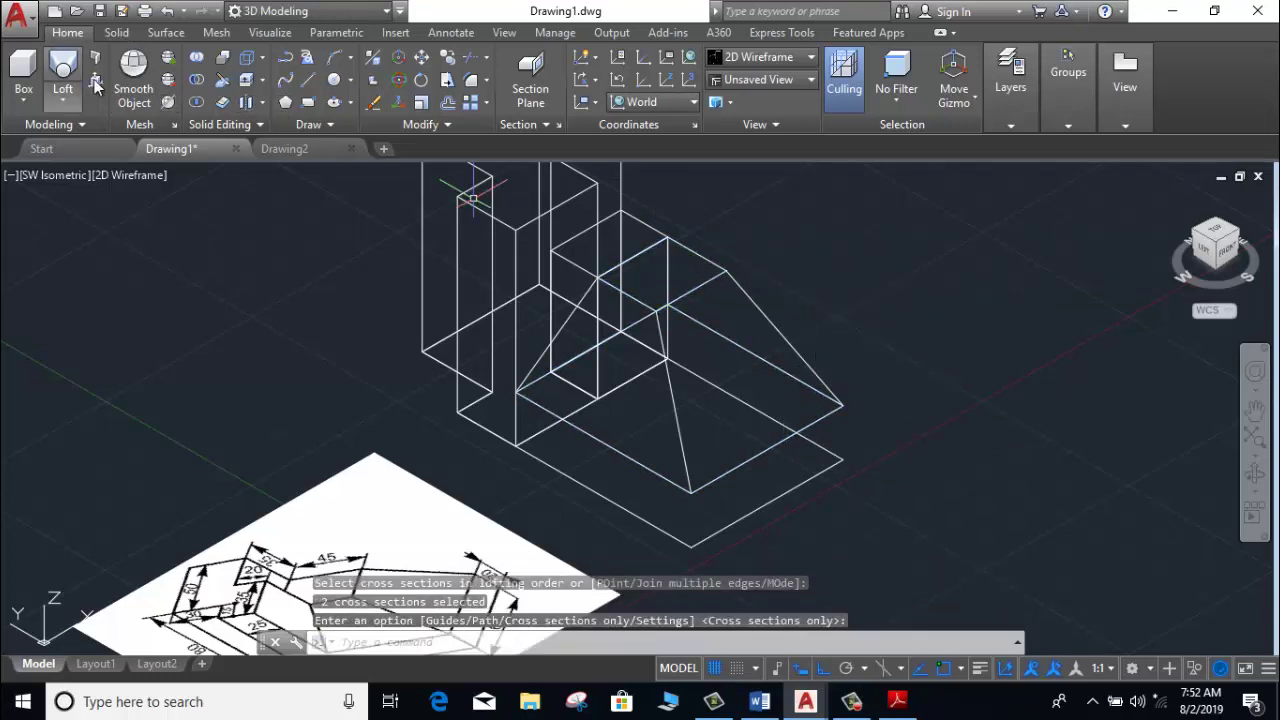
Switch the viewport visual style to Realistic.
click(132, 174)
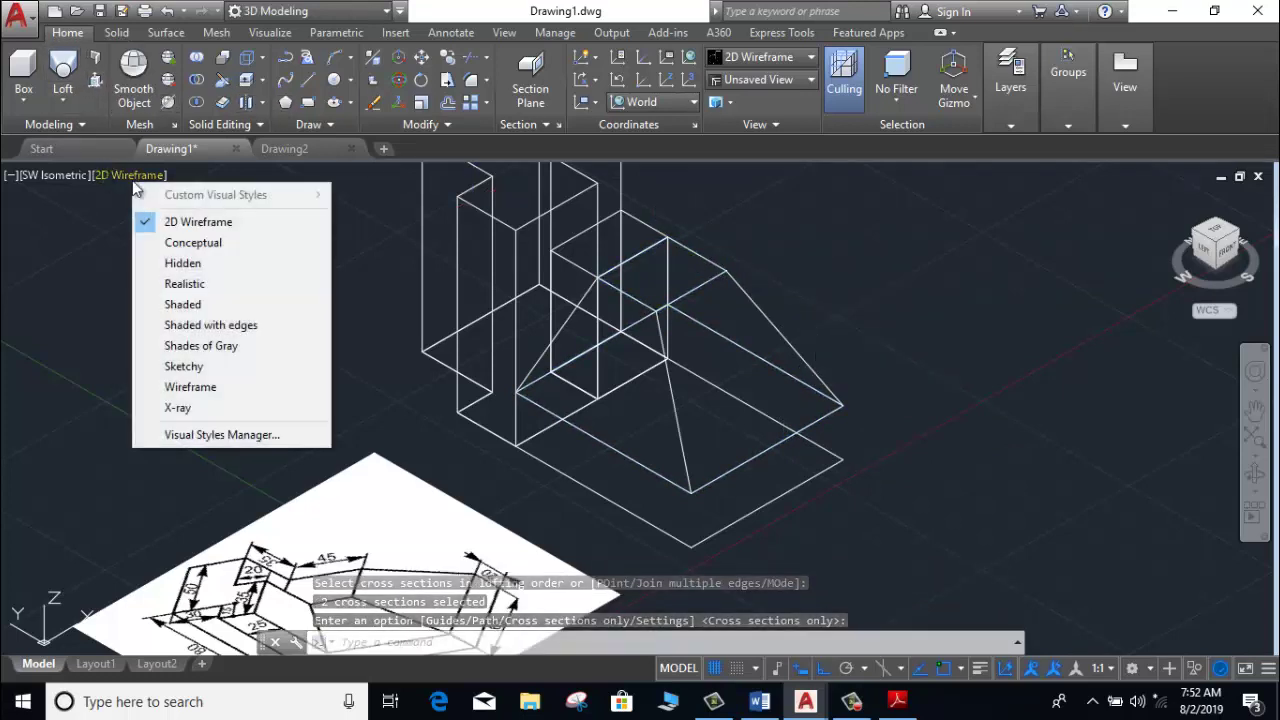
click(169, 284)
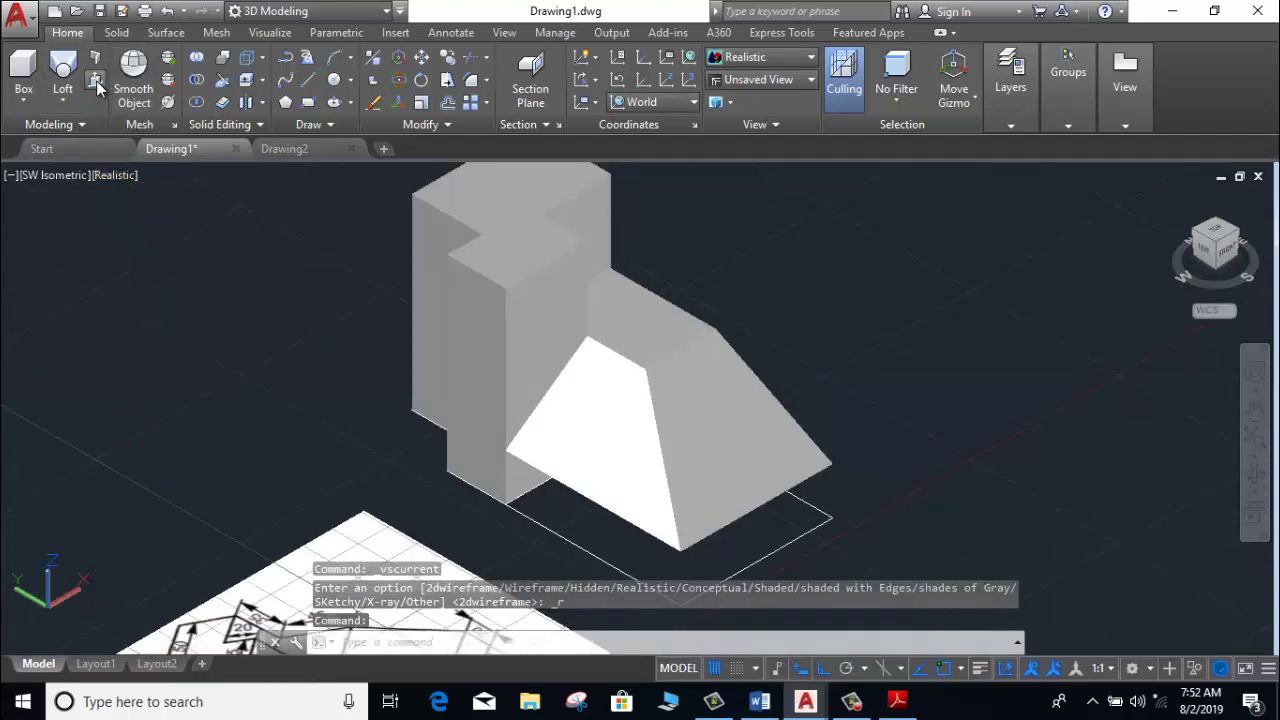
click(96, 80)
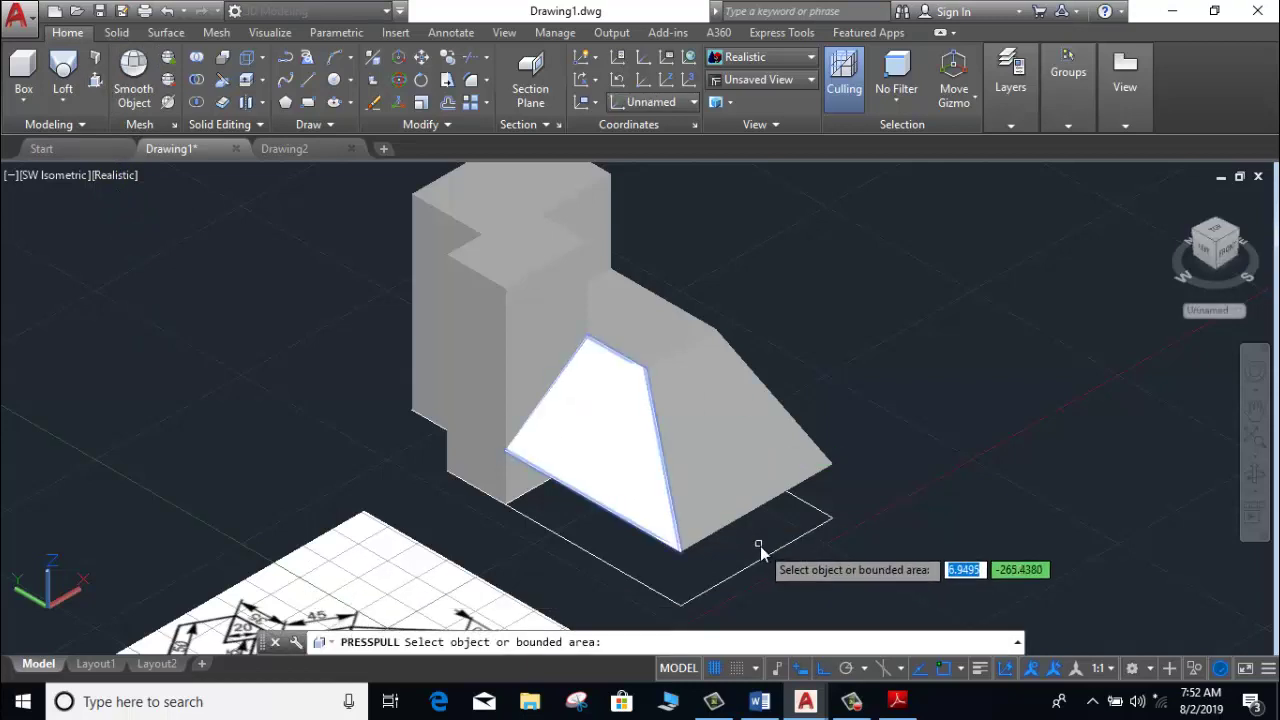
Press-pull the area beneath the tapered ramp up 20 units.
click(759, 523)
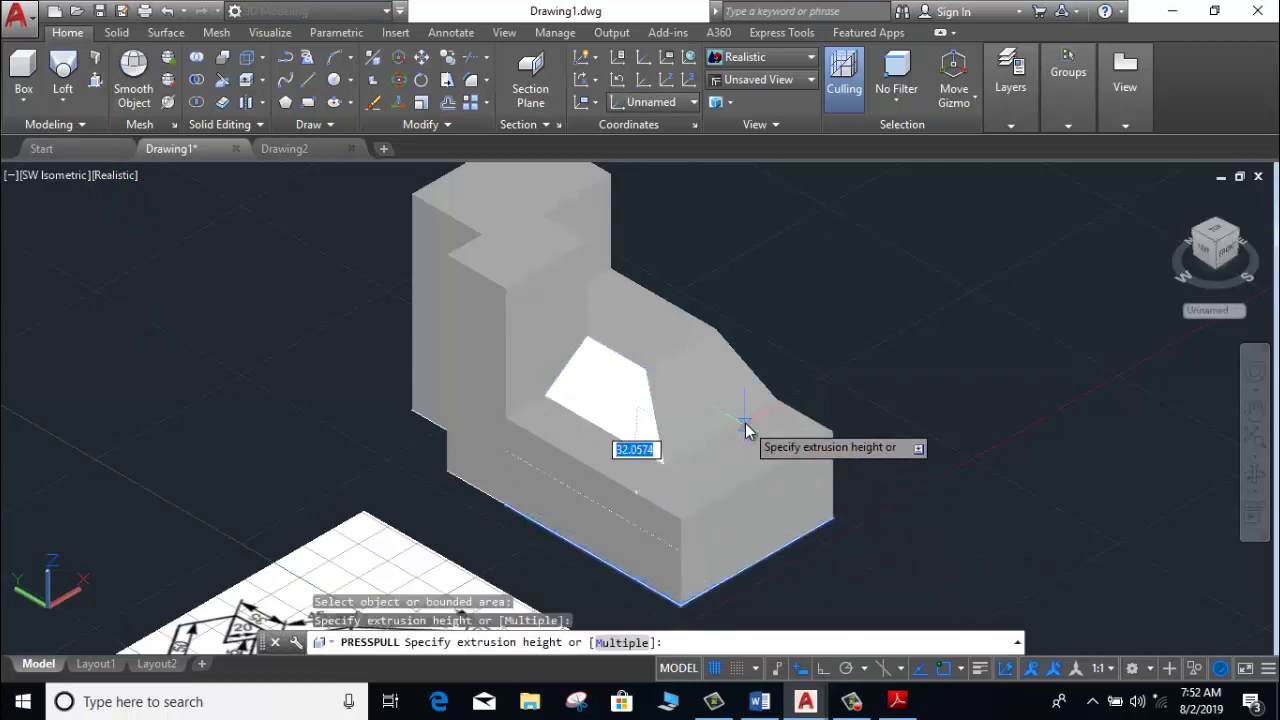
text(20)
key(Return)
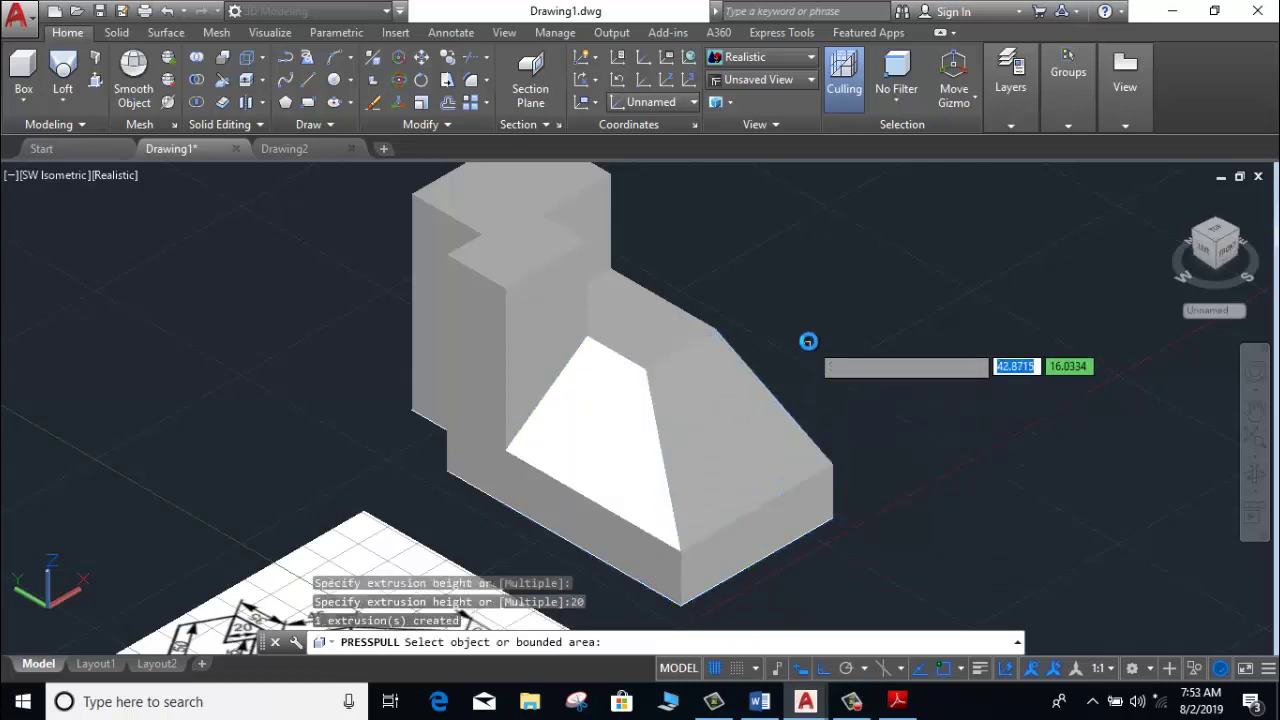
scroll(808, 341, down, 2)
middle_drag(806, 349, 777, 363)
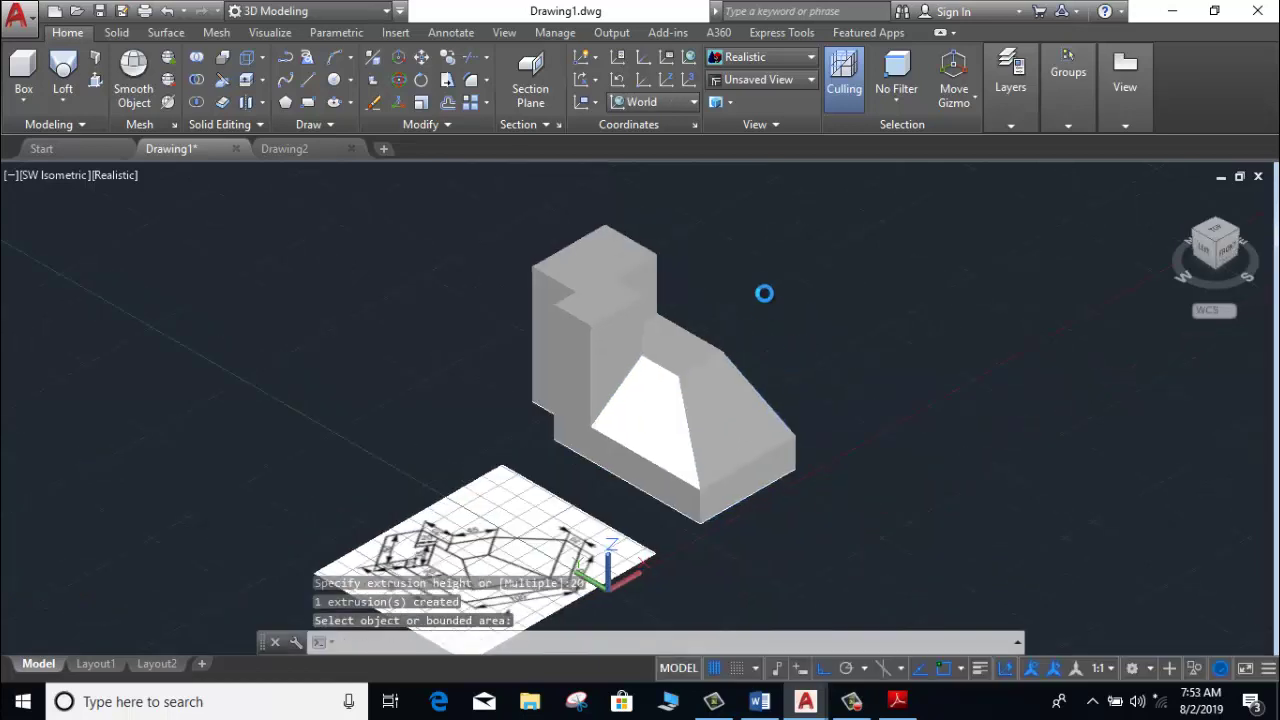
key(Escape)
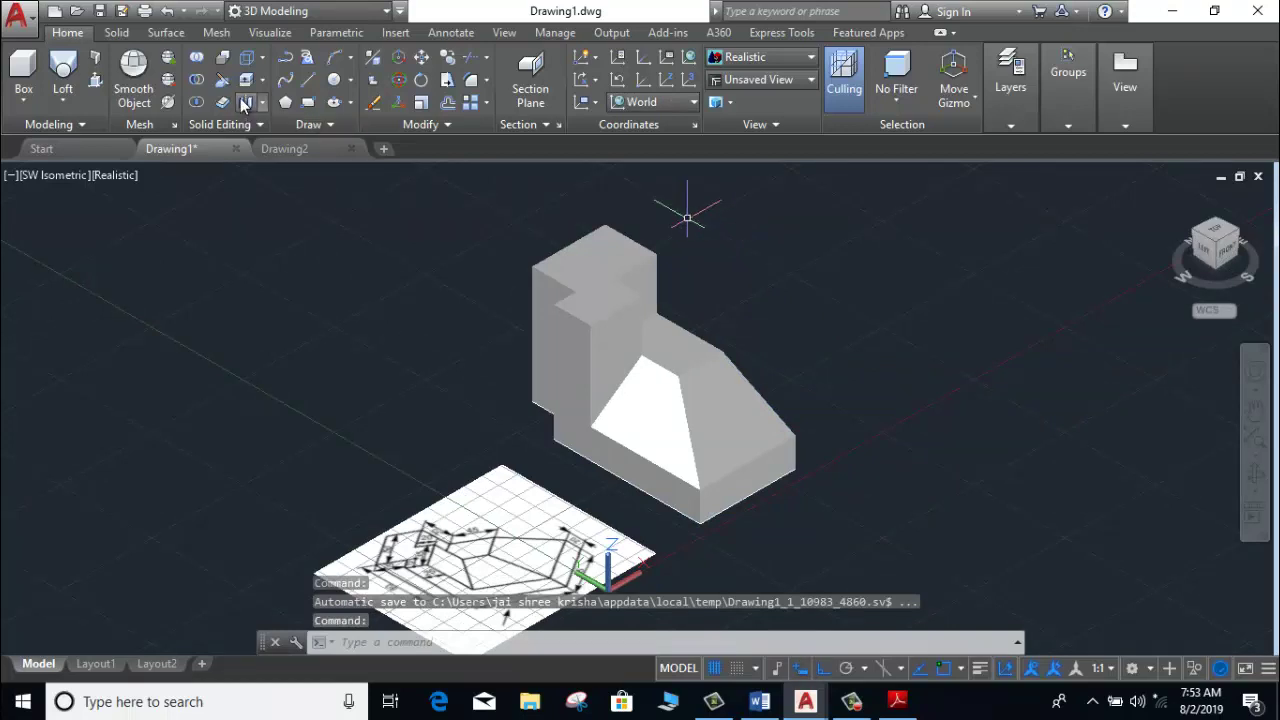
Union the blocks, base slab and lofted ramp into one solid.
click(197, 58)
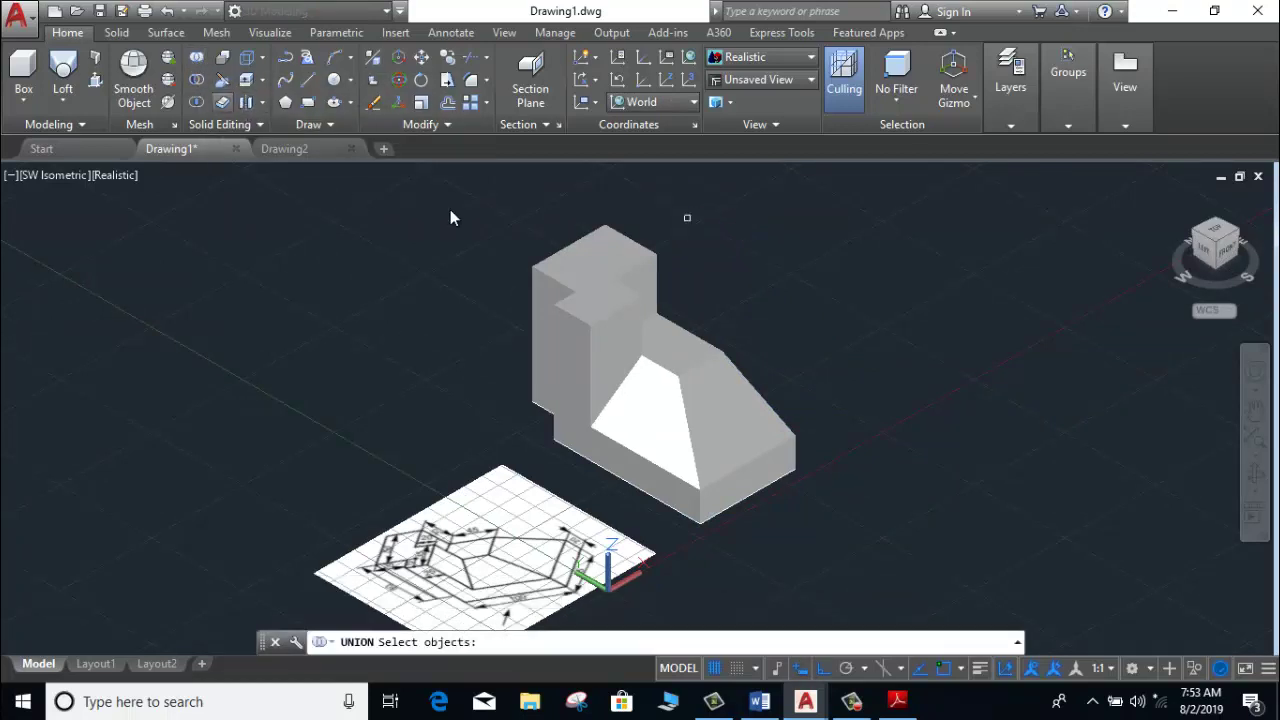
click(827, 210)
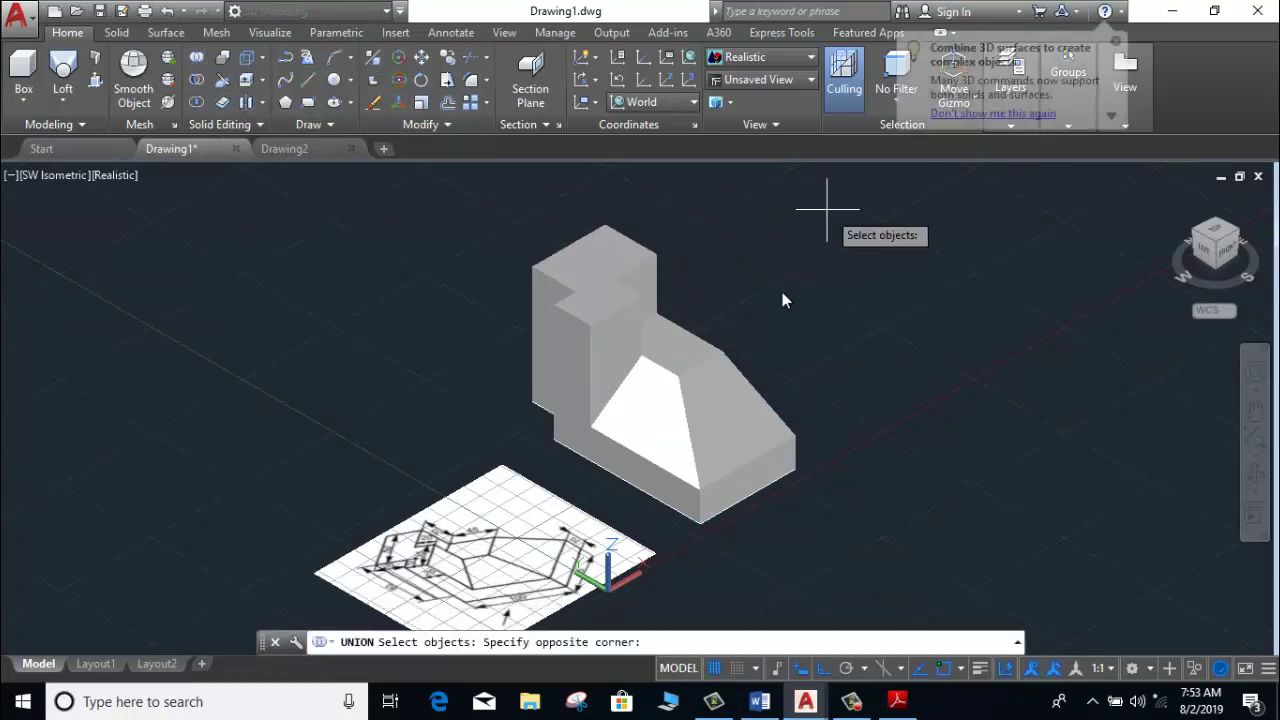
click(553, 459)
key(Return)
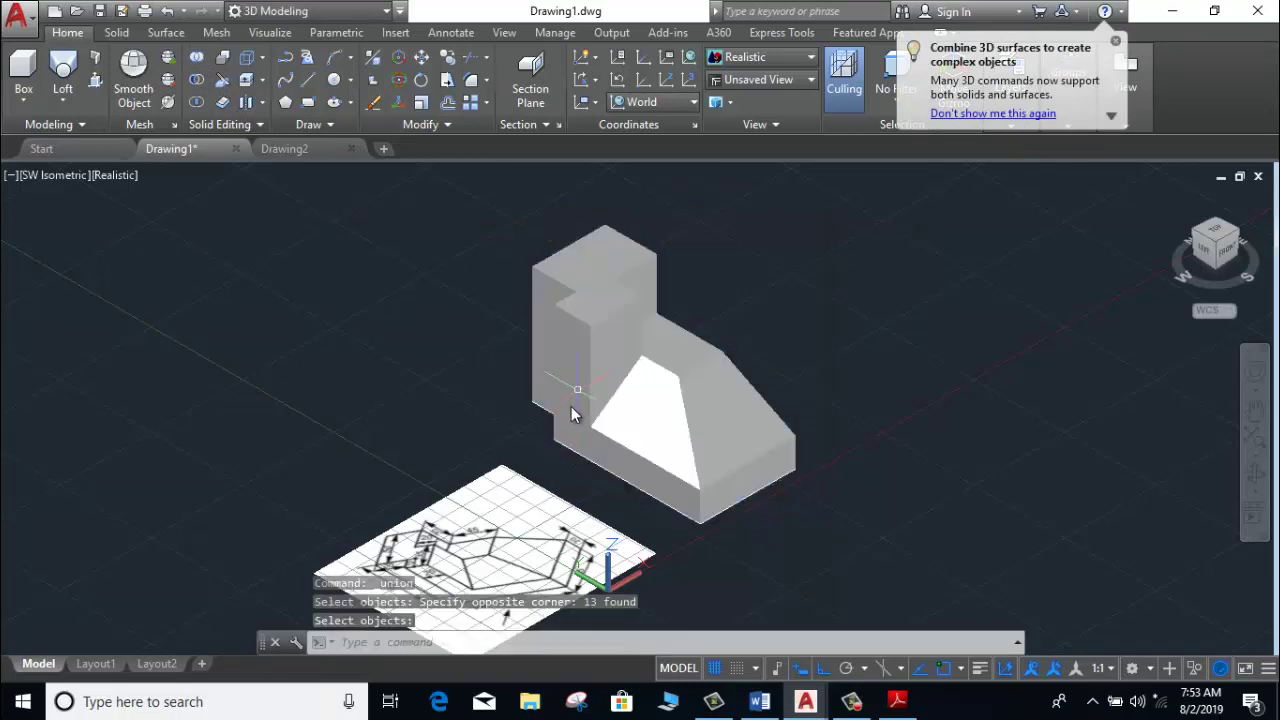
Show Quick Properties for the combined solid.
click(612, 360)
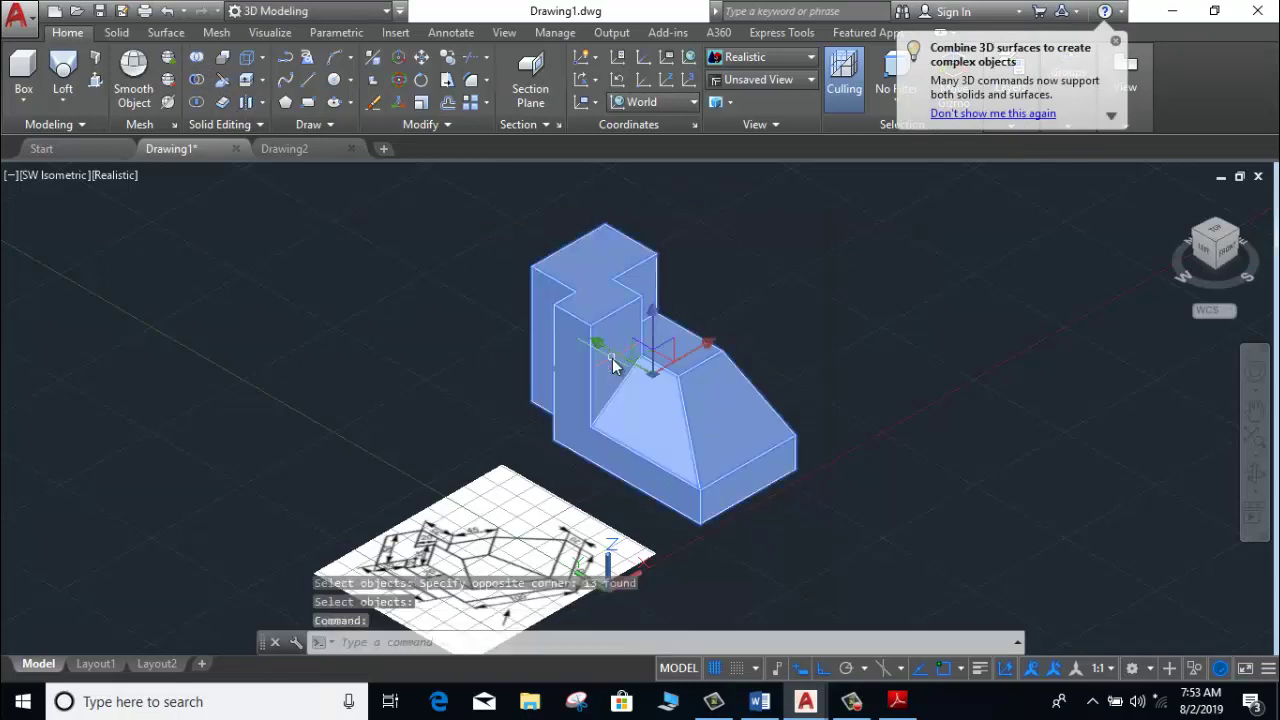
right_click(612, 358)
click(577, 343)
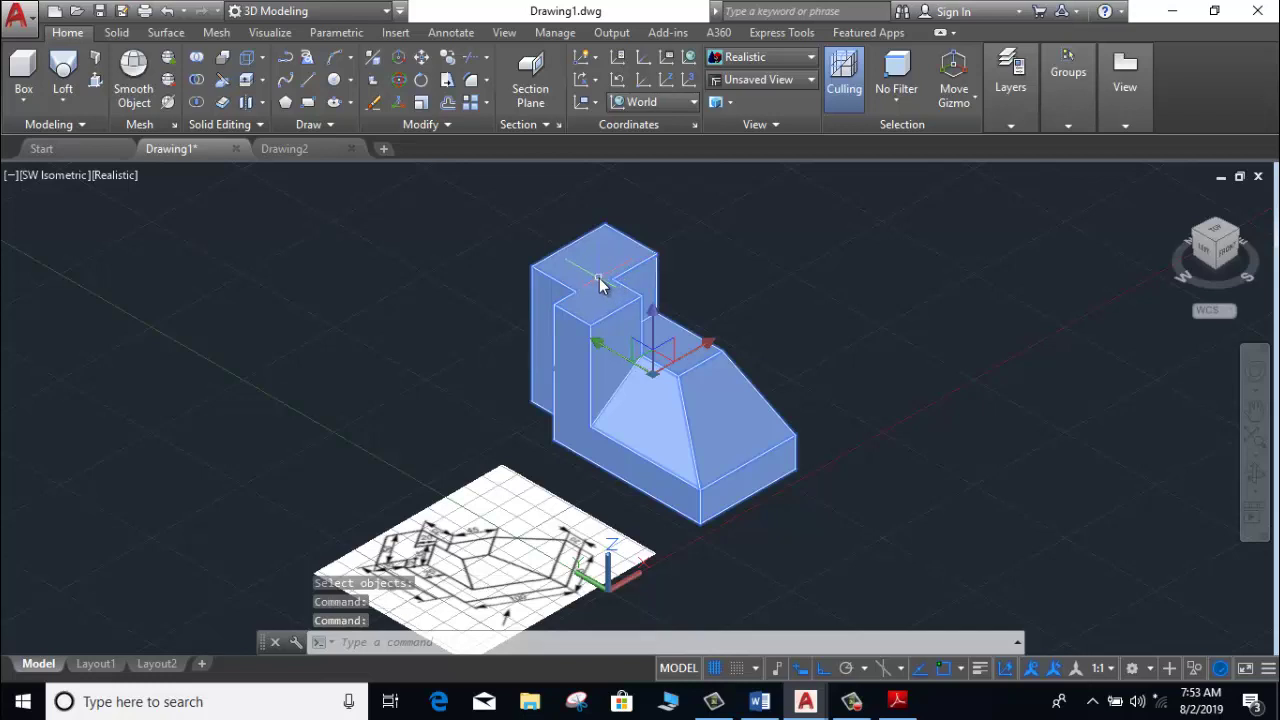
right_click(600, 277)
click(661, 669)
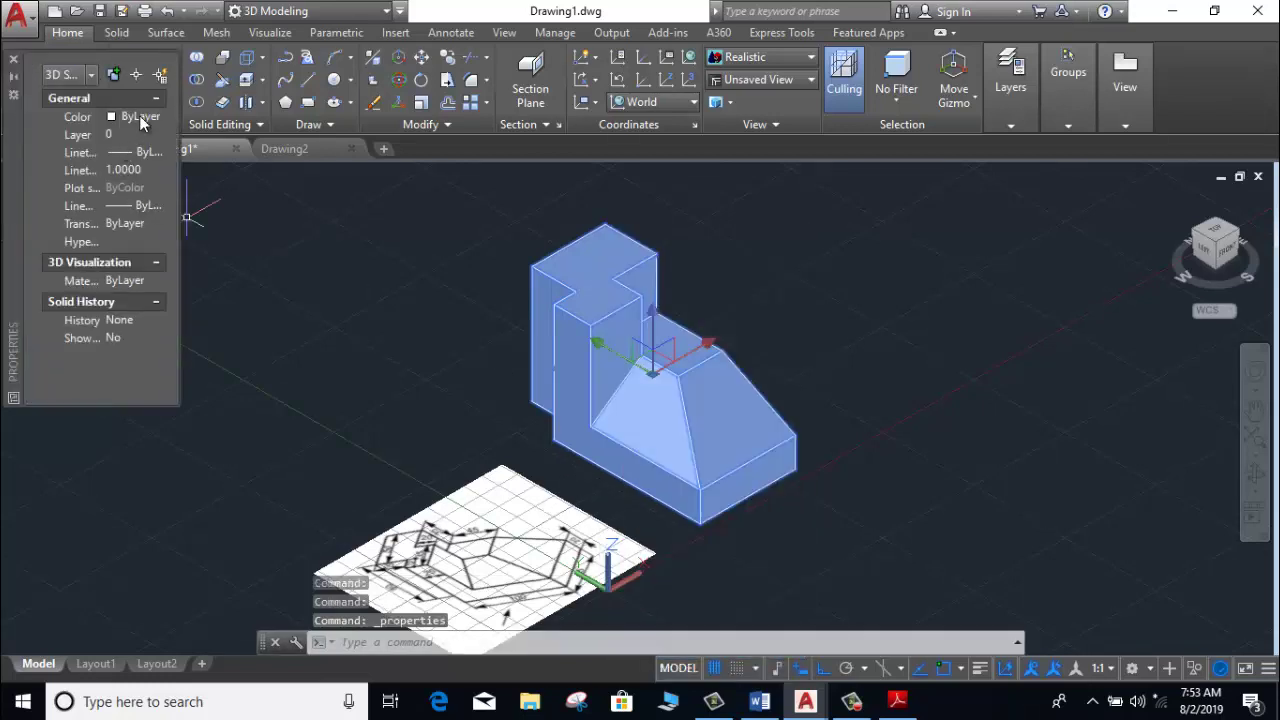
Set the combined solid's colour to Red and frame the red model.
click(140, 118)
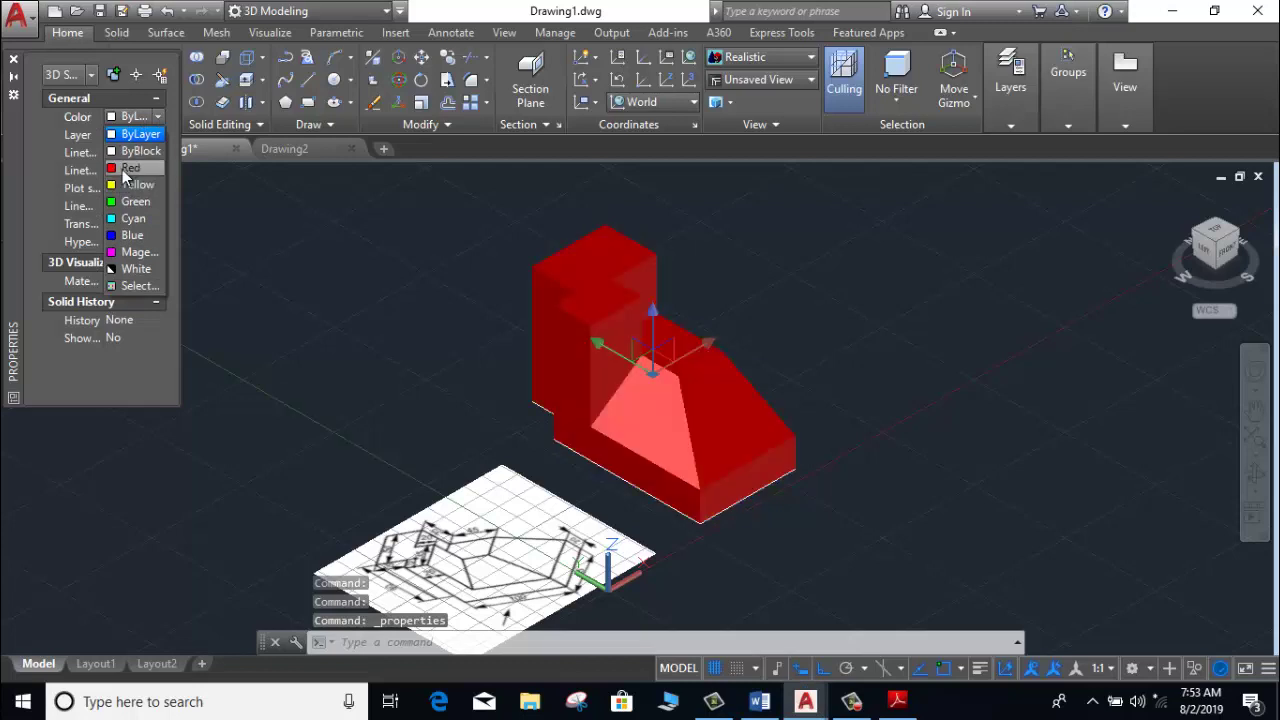
click(138, 252)
click(14, 59)
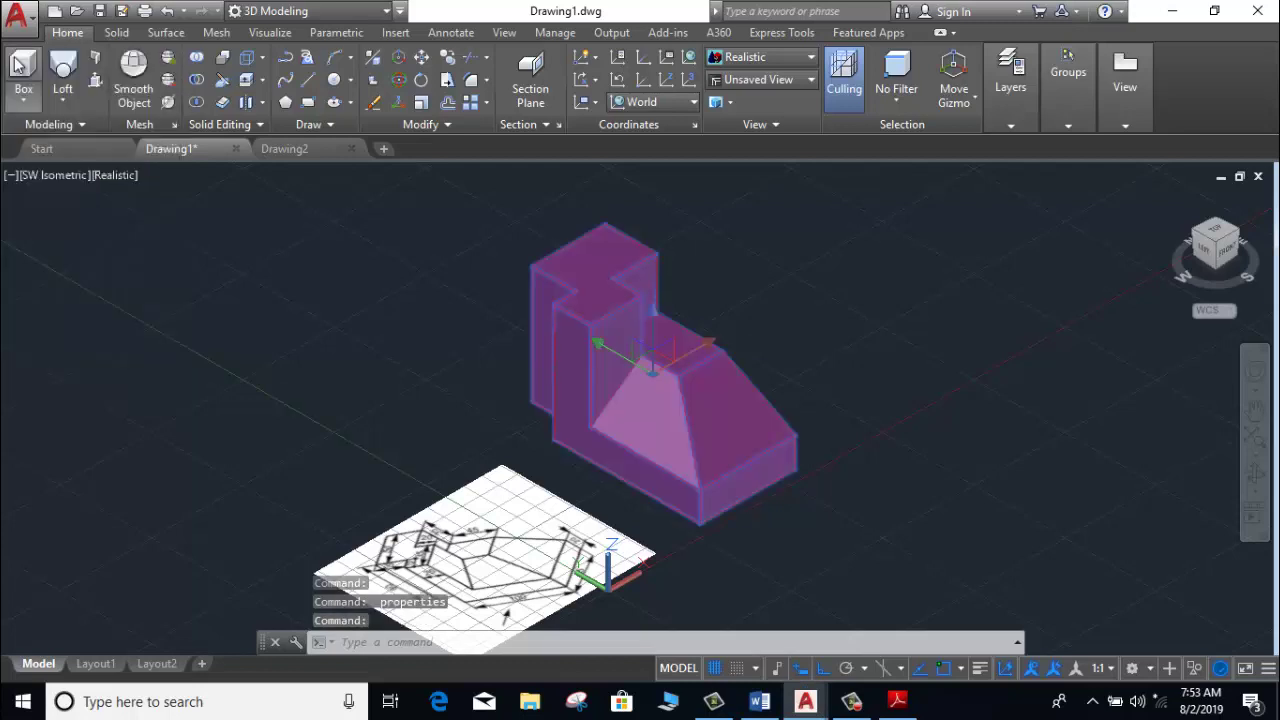
key(Escape)
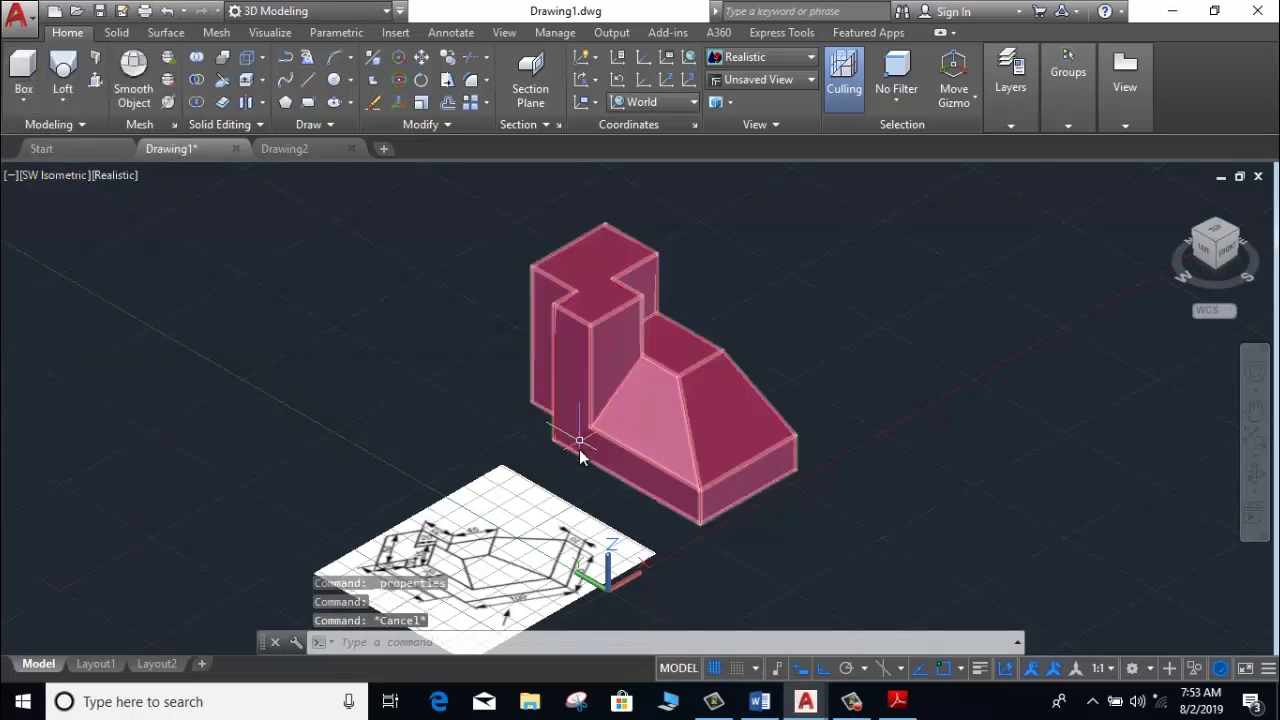
middle_drag(579, 449, 533, 568)
scroll(533, 568, up, 2)
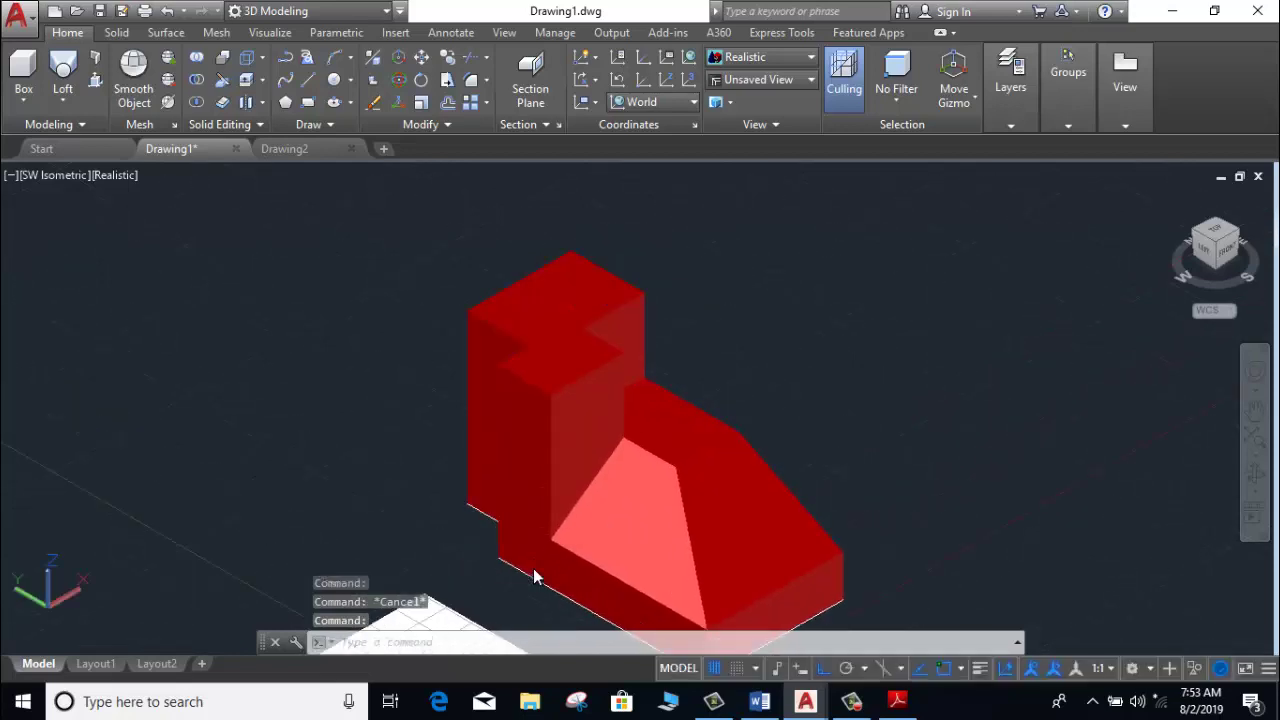
middle_drag(530, 524, 506, 455)
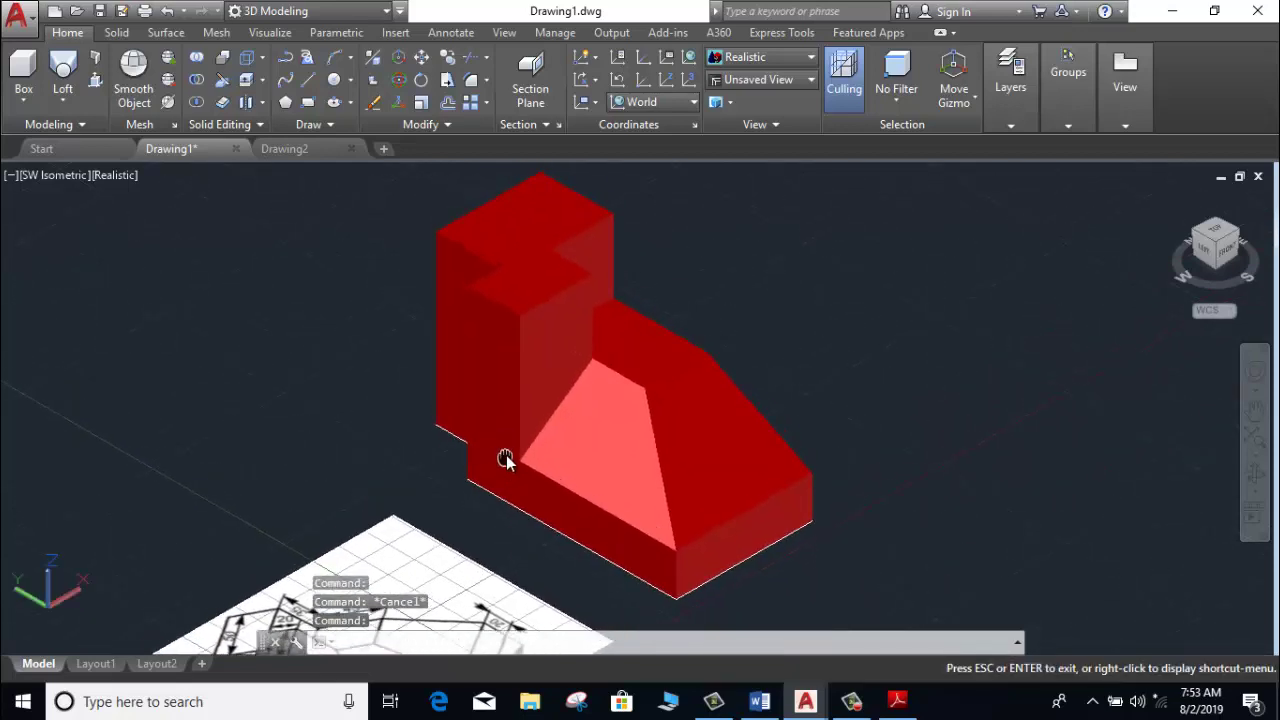
mouse_move(506, 455)
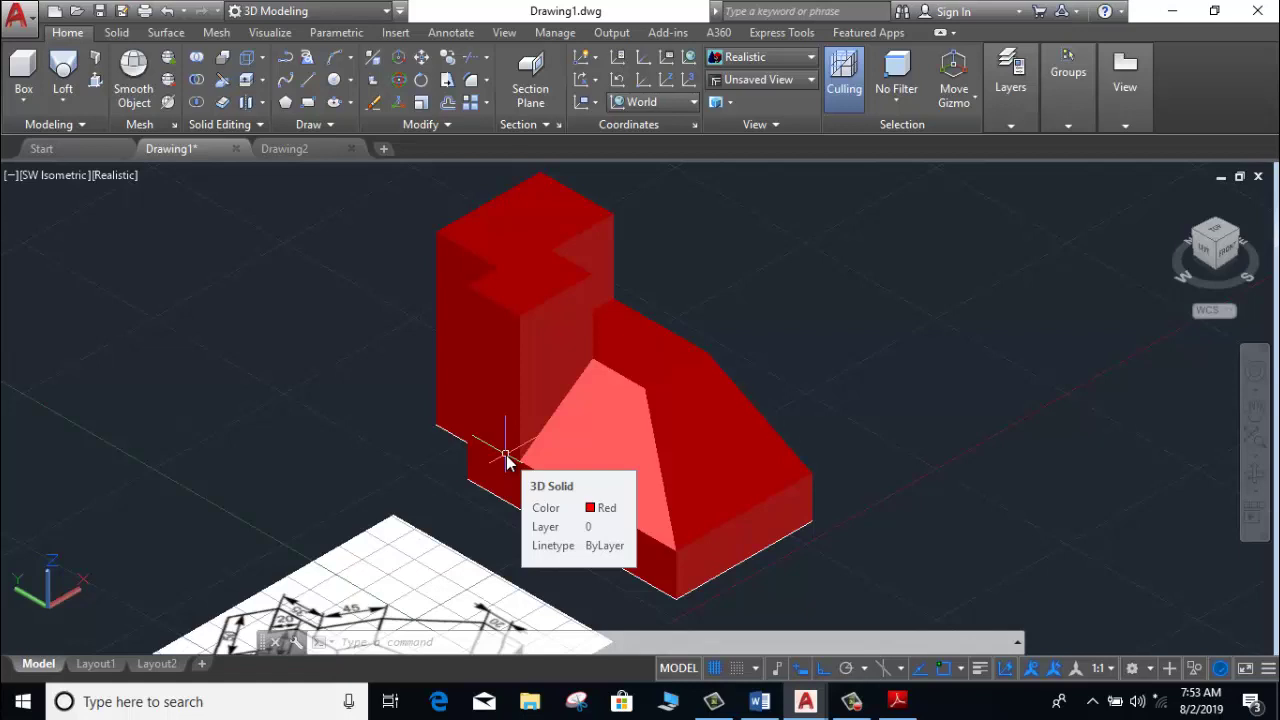
click(506, 455)
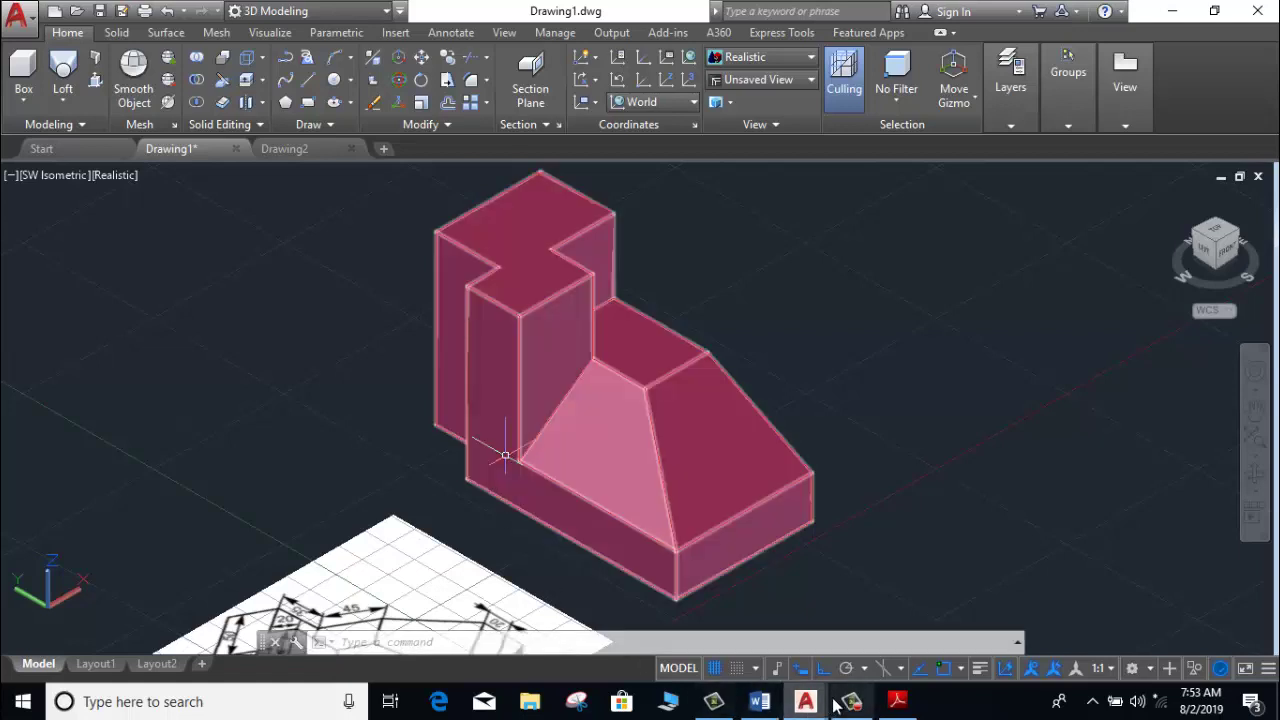